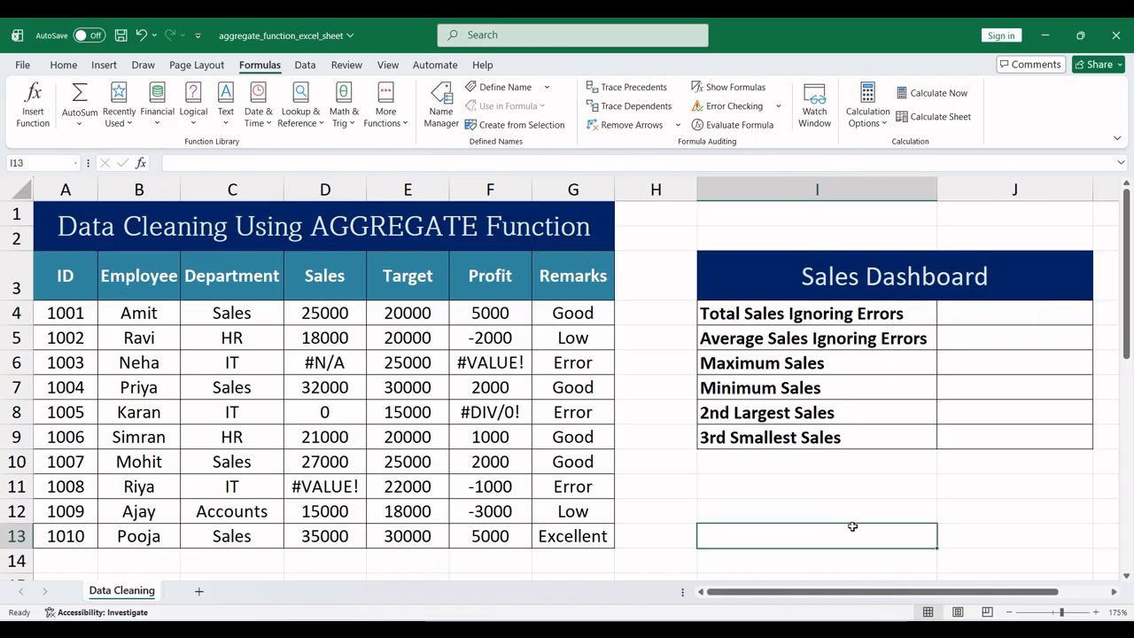
# Examine the employee table, checking the Sales, Target and Profit values, including the error cells
pyautogui.click(460, 432)
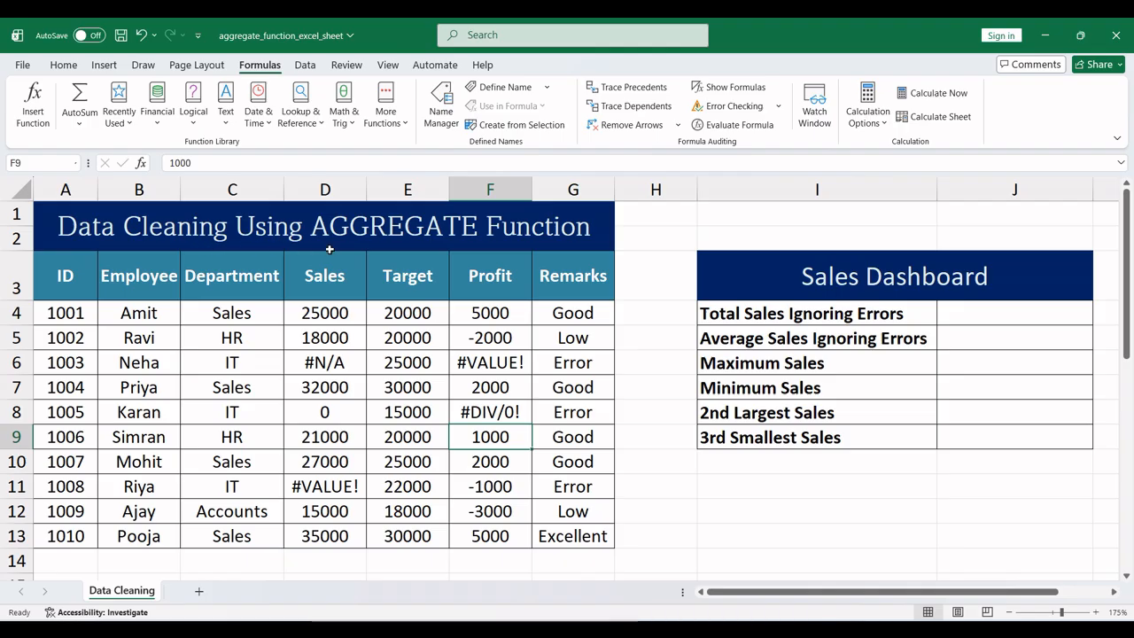
pyautogui.click(508, 379)
pyautogui.click(498, 363)
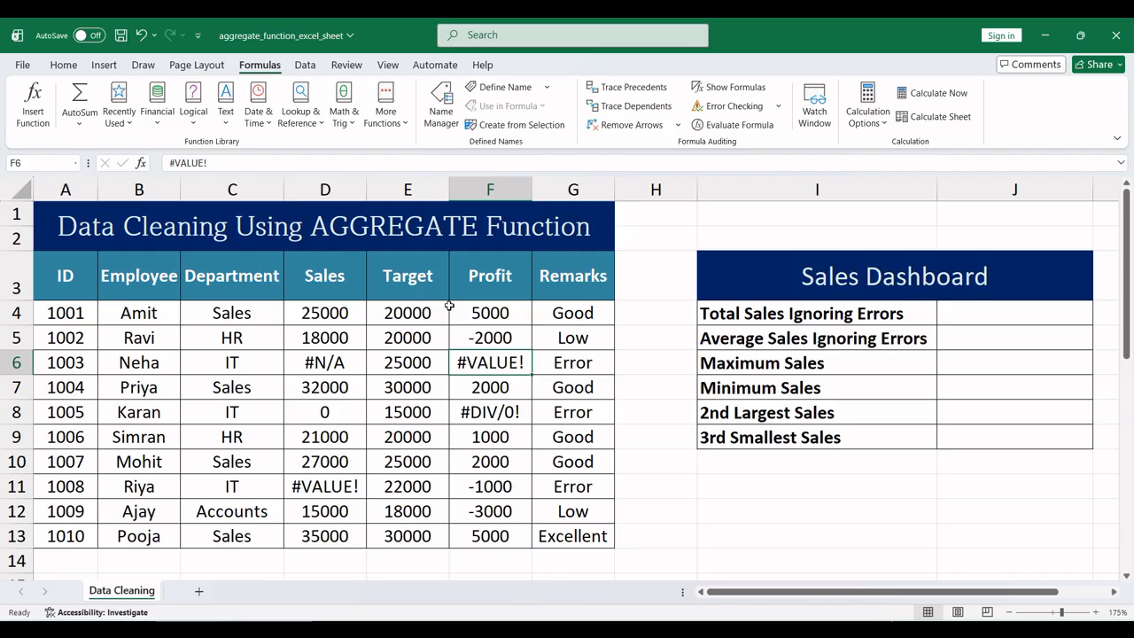
pyautogui.click(422, 337)
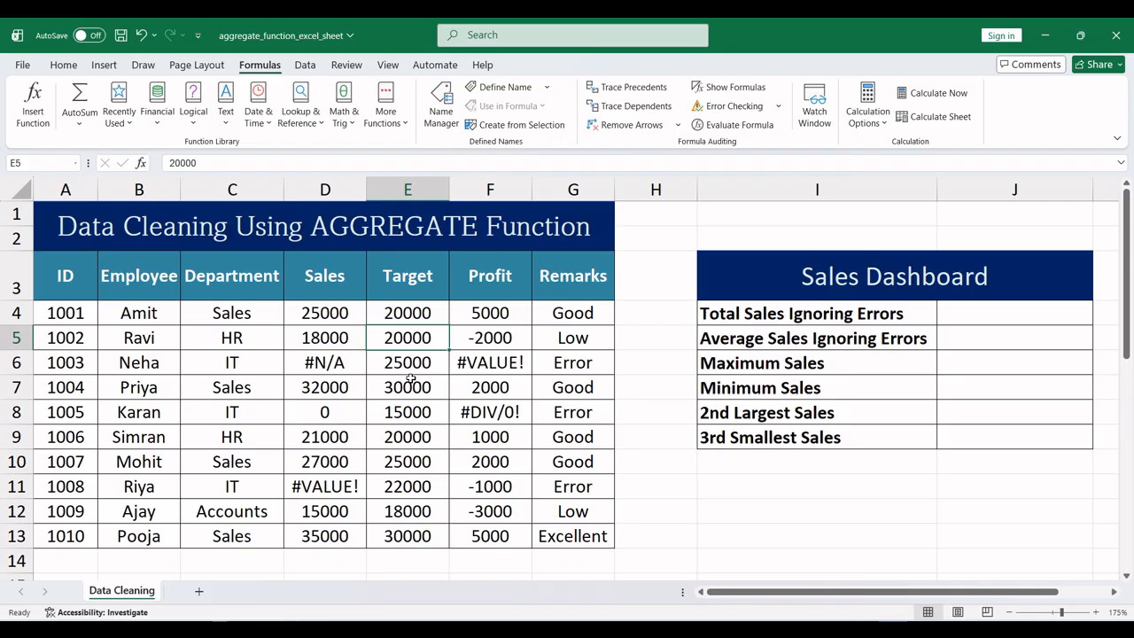
pyautogui.click(406, 389)
pyautogui.click(205, 303)
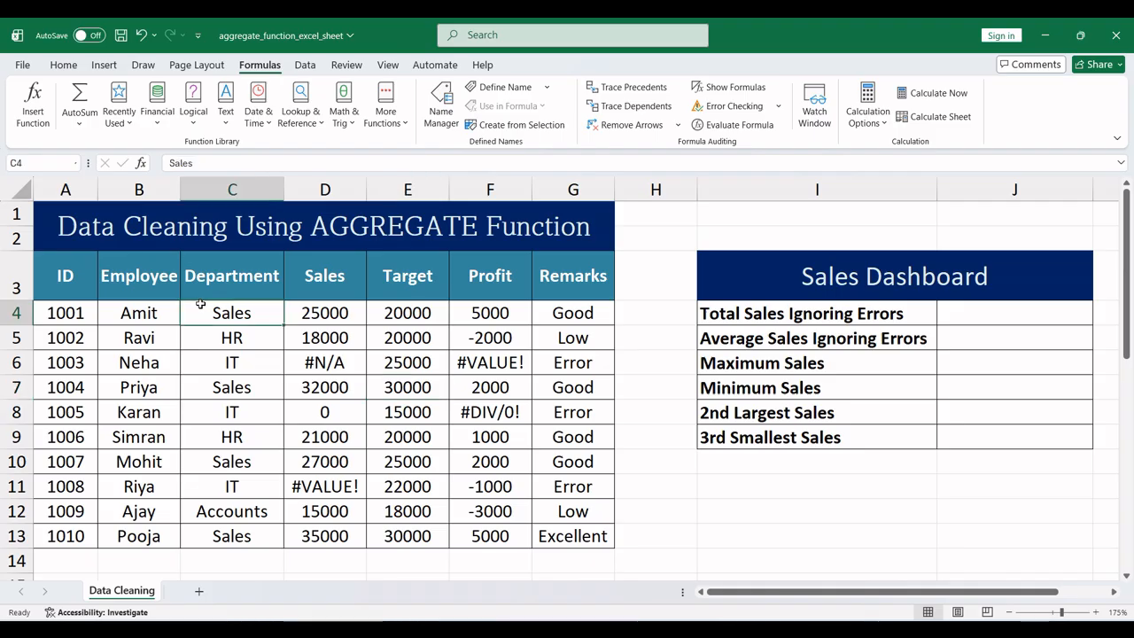
pyautogui.click(310, 229)
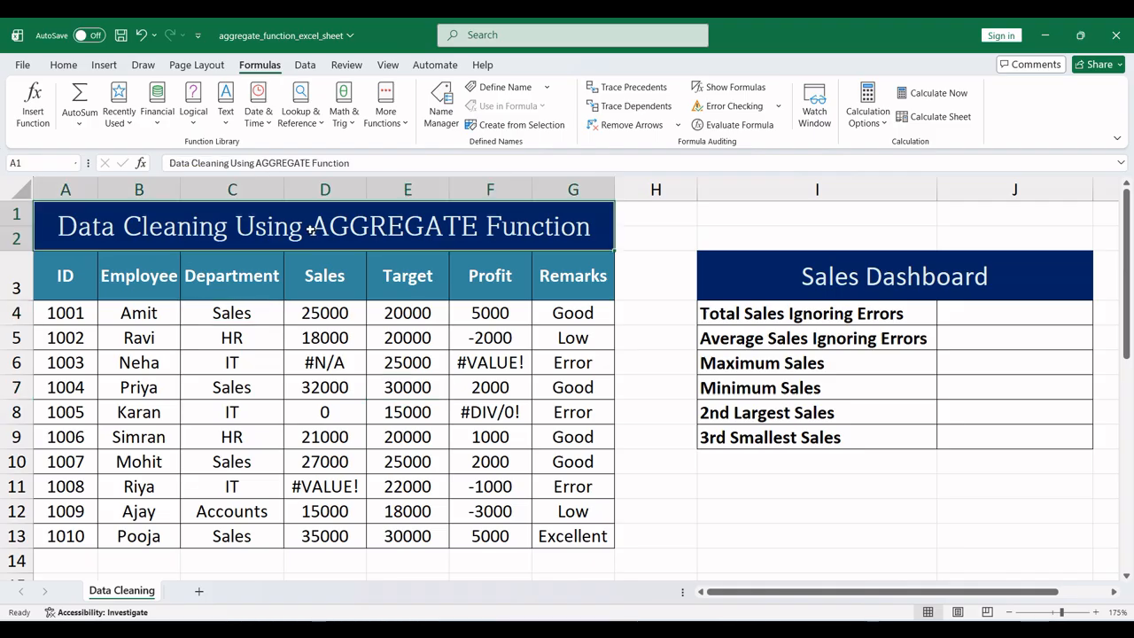
pyautogui.click(317, 328)
pyautogui.click(309, 404)
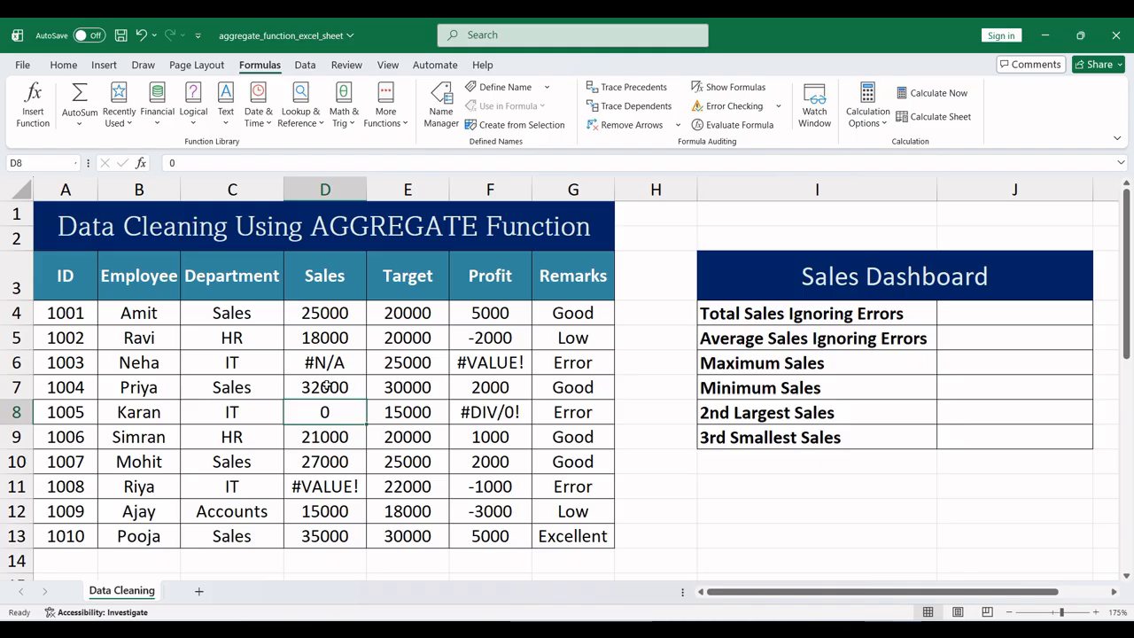
pyautogui.click(409, 405)
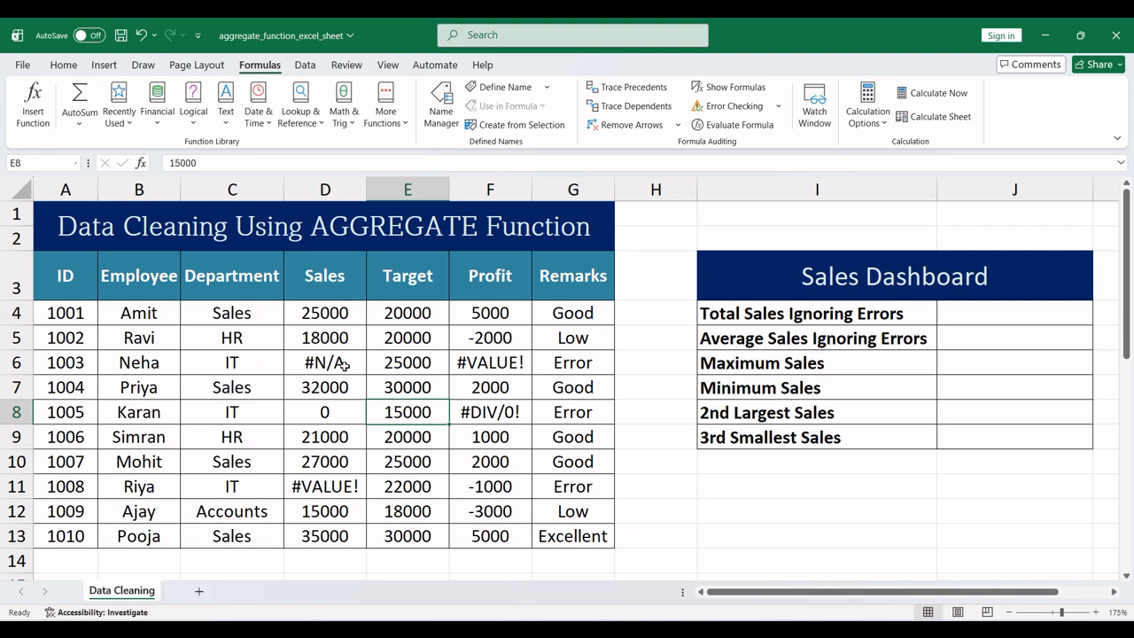
pyautogui.moveTo(80, 285); pyautogui.dragTo(536, 531)
pyautogui.click(292, 434)
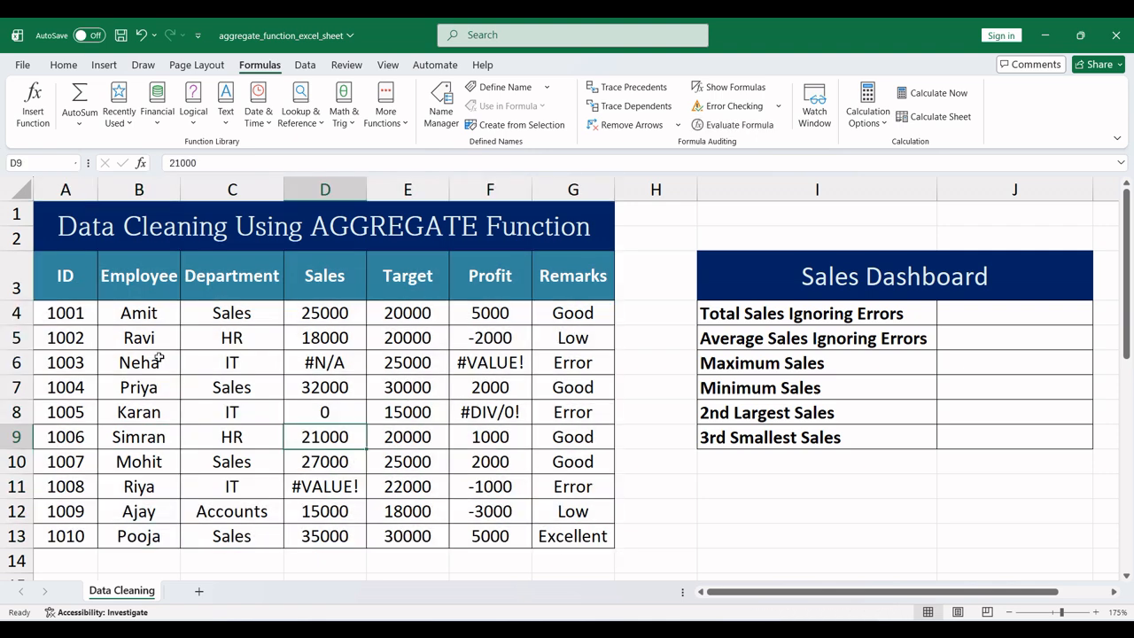
# Widen the Employee column slightly
pyautogui.click(124, 344)
pyautogui.click(78, 285)
pyautogui.click(131, 285)
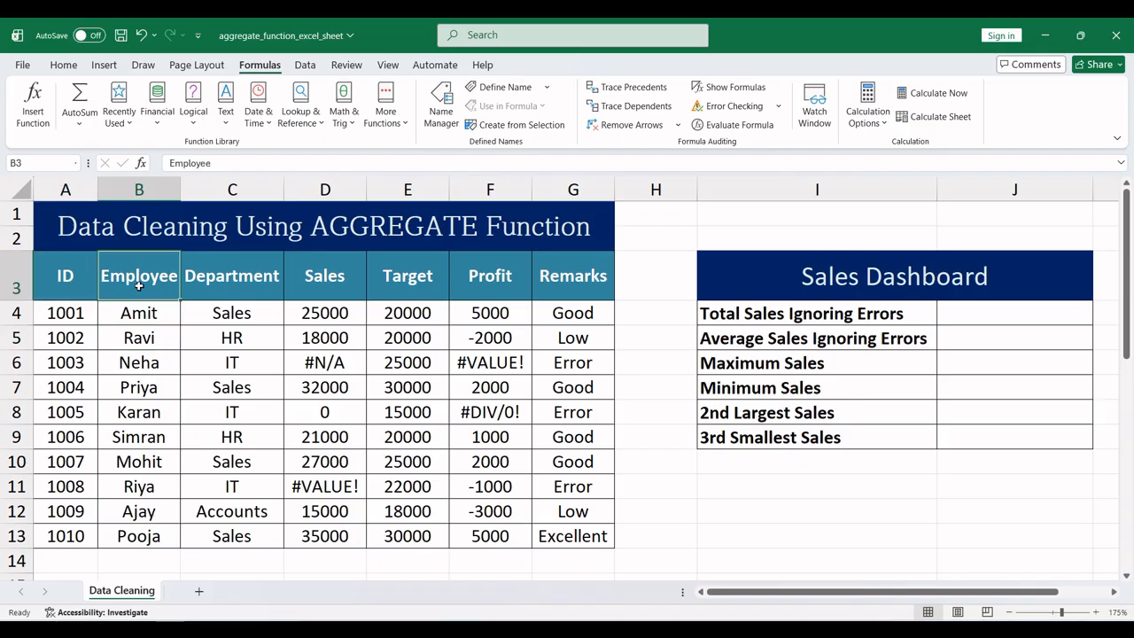
pyautogui.moveTo(181, 190); pyautogui.dragTo(192, 190)
# Review the Sales, Target, Profit and Remarks headings and inspect the error, zero and negative entries in the Sales and Profit columns
pyautogui.click(345, 283)
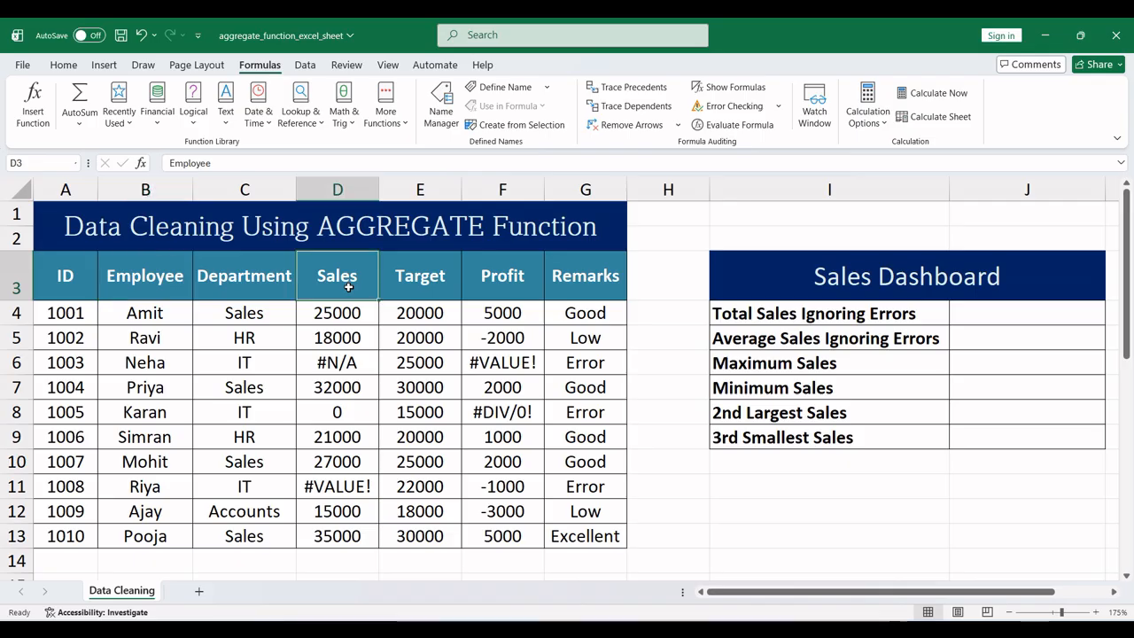
pyautogui.click(429, 290)
pyautogui.click(509, 289)
pyautogui.click(577, 284)
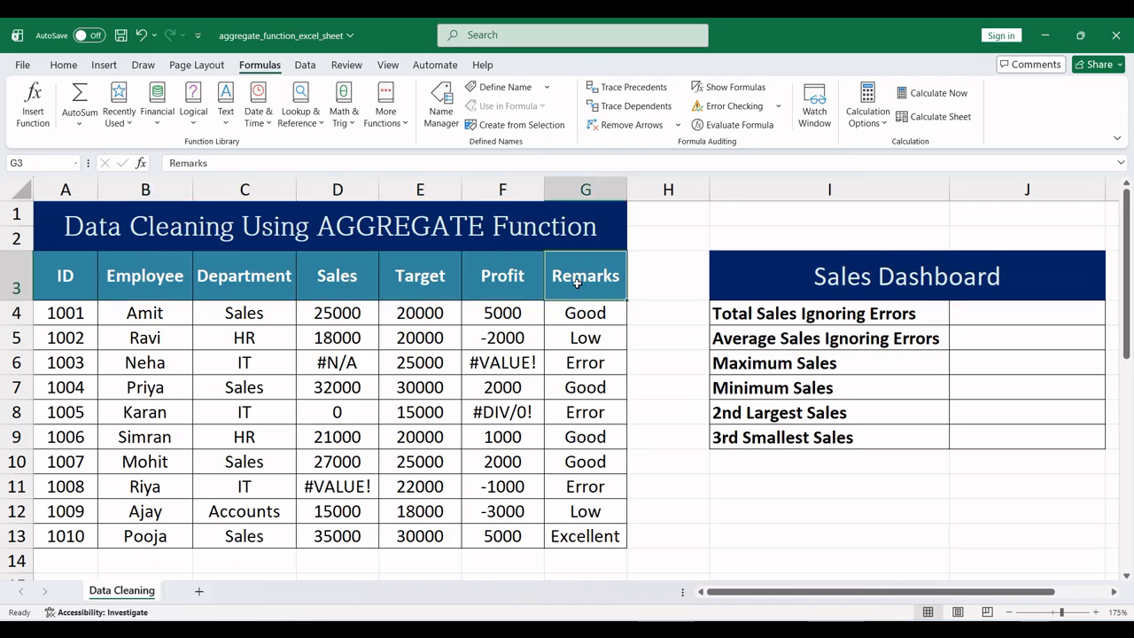
pyautogui.click(489, 335)
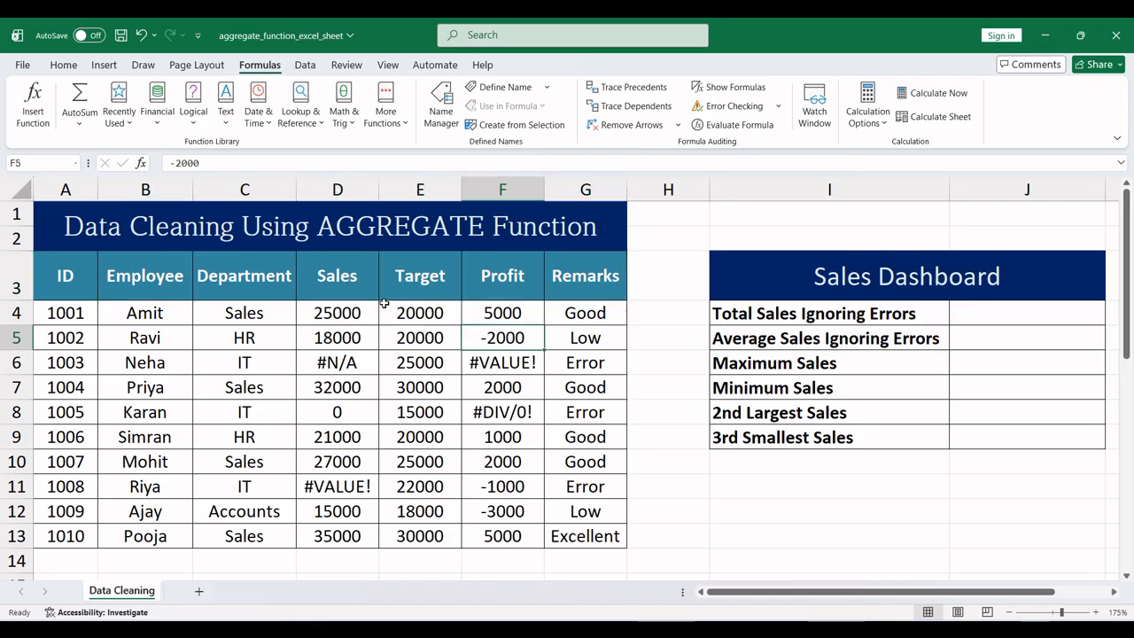
pyautogui.click(311, 312)
pyautogui.moveTo(311, 313); pyautogui.dragTo(555, 538)
pyautogui.click(321, 388)
pyautogui.click(324, 362)
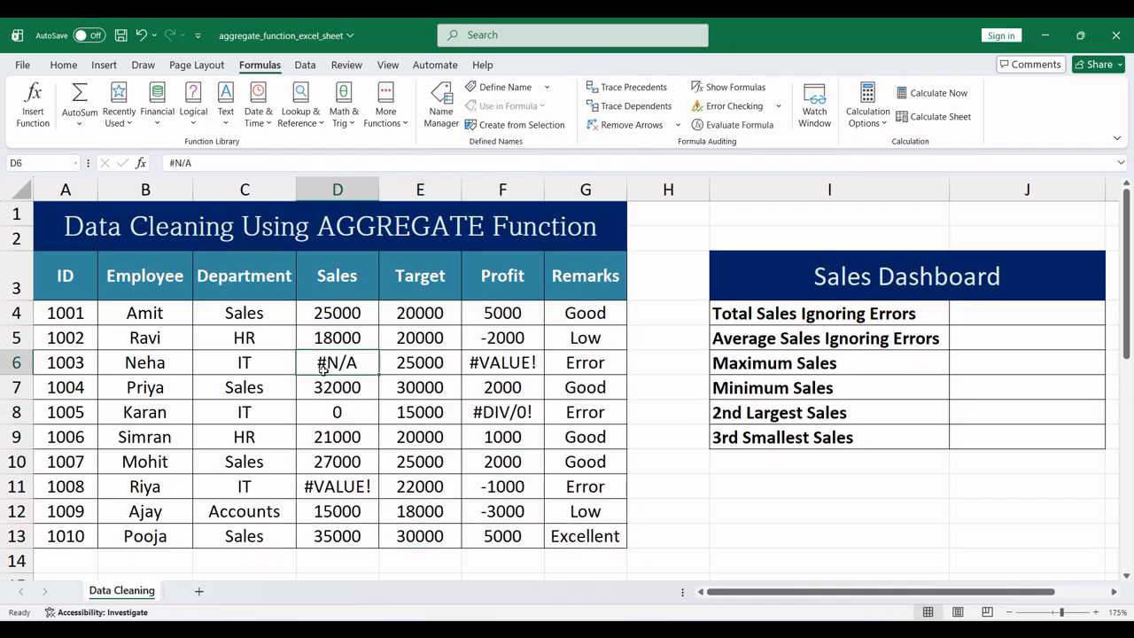
pyautogui.click(329, 413)
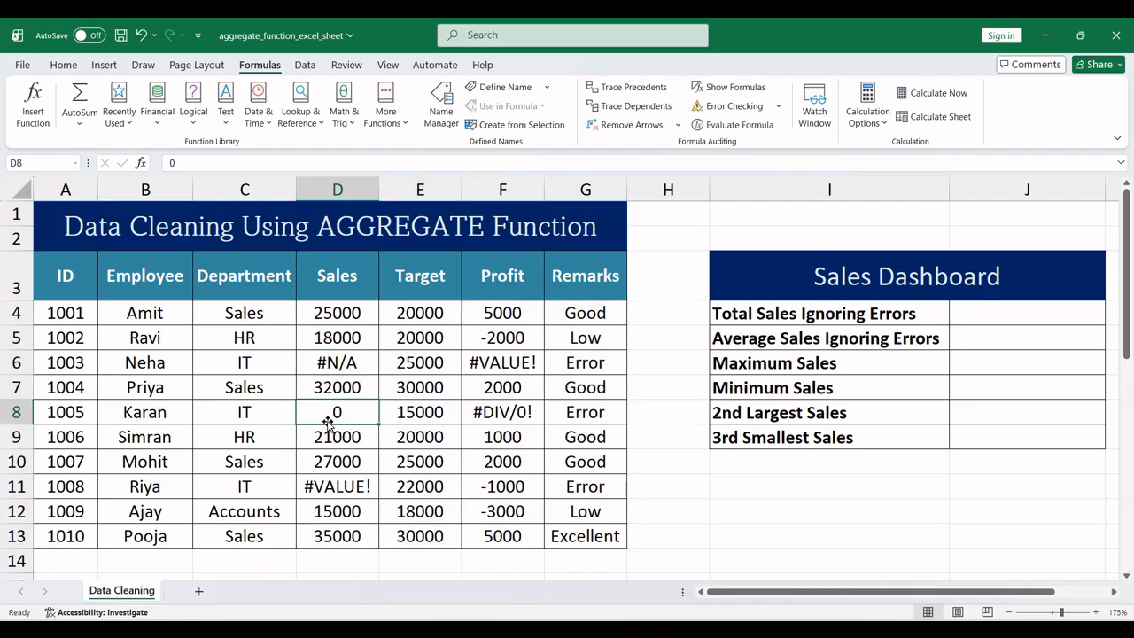
pyautogui.click(350, 490)
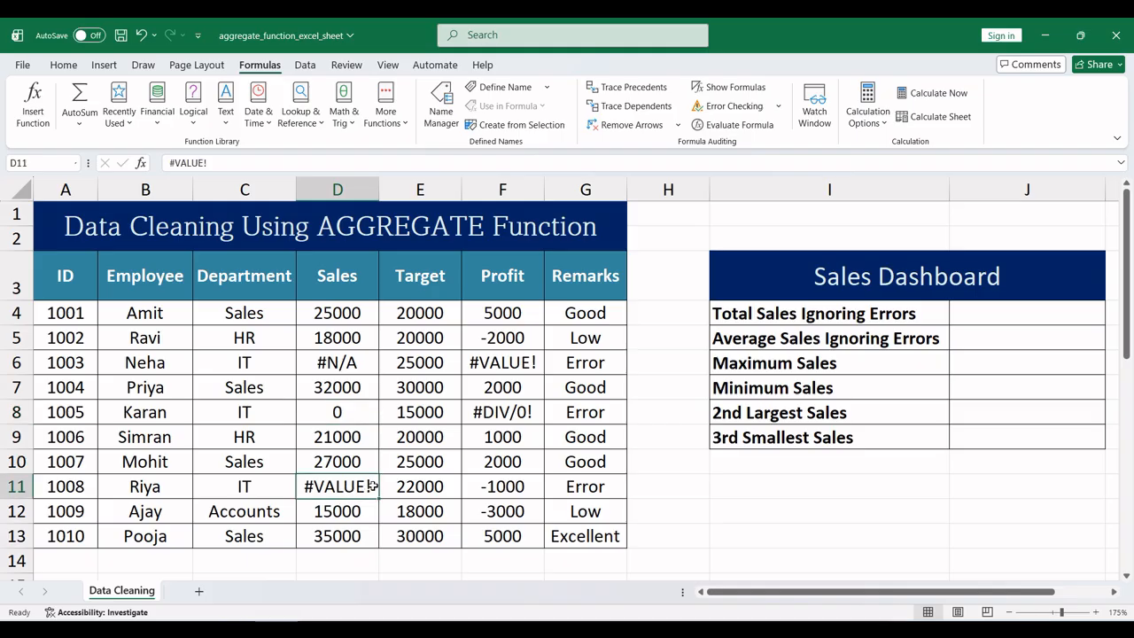
pyautogui.click(490, 405)
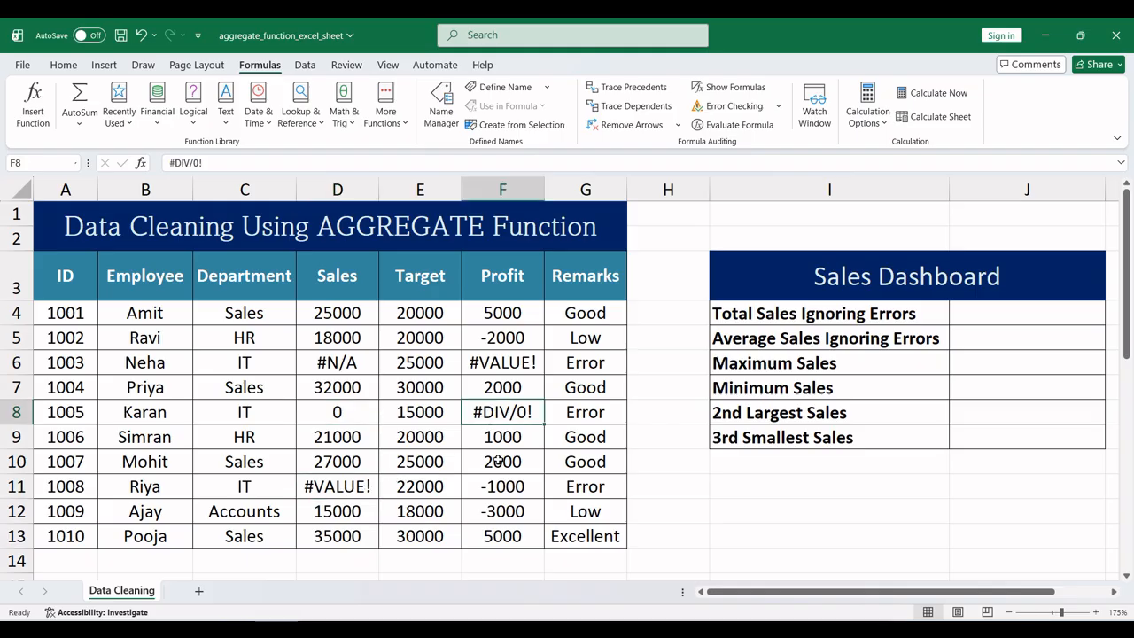
pyautogui.click(512, 505)
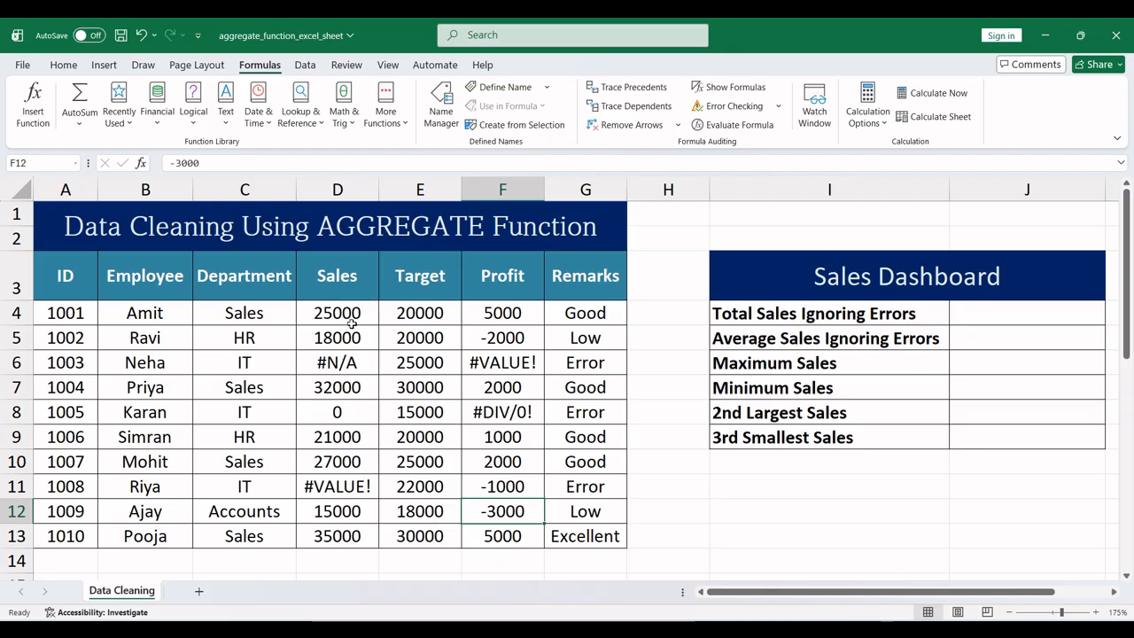
# Total the Sales column in cell D14 with the formula =SUM(D4:D13)
pyautogui.click(341, 561)
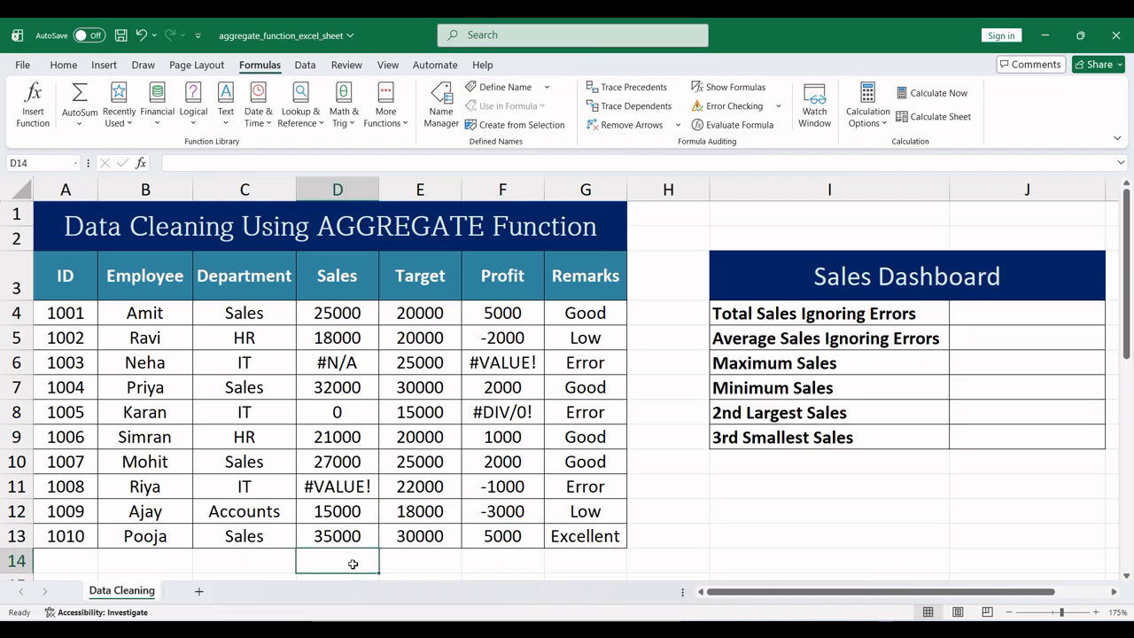
pyautogui.write('=')
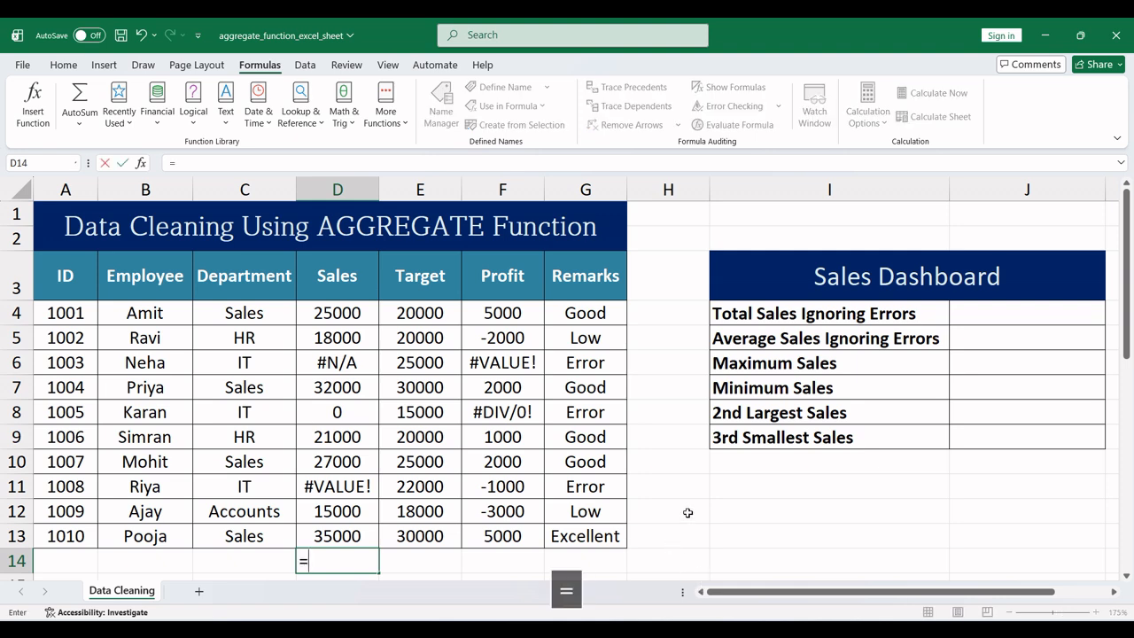
pyautogui.write('sum')
pyautogui.press('Tab')
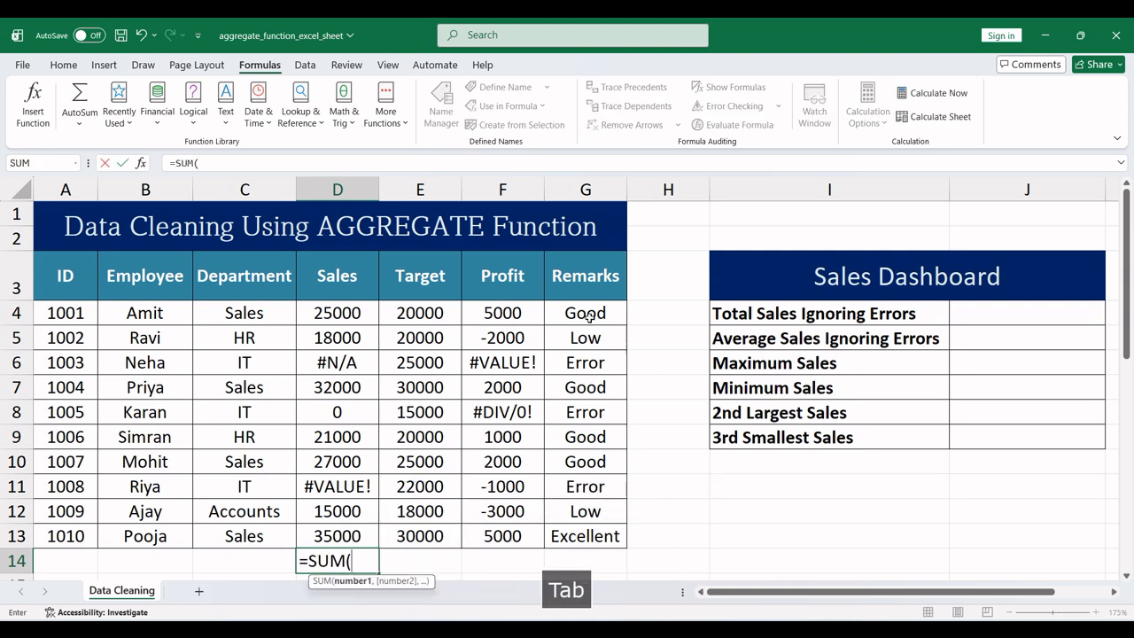
pyautogui.moveTo(327, 316); pyautogui.dragTo(345, 546)
pyautogui.write(')')
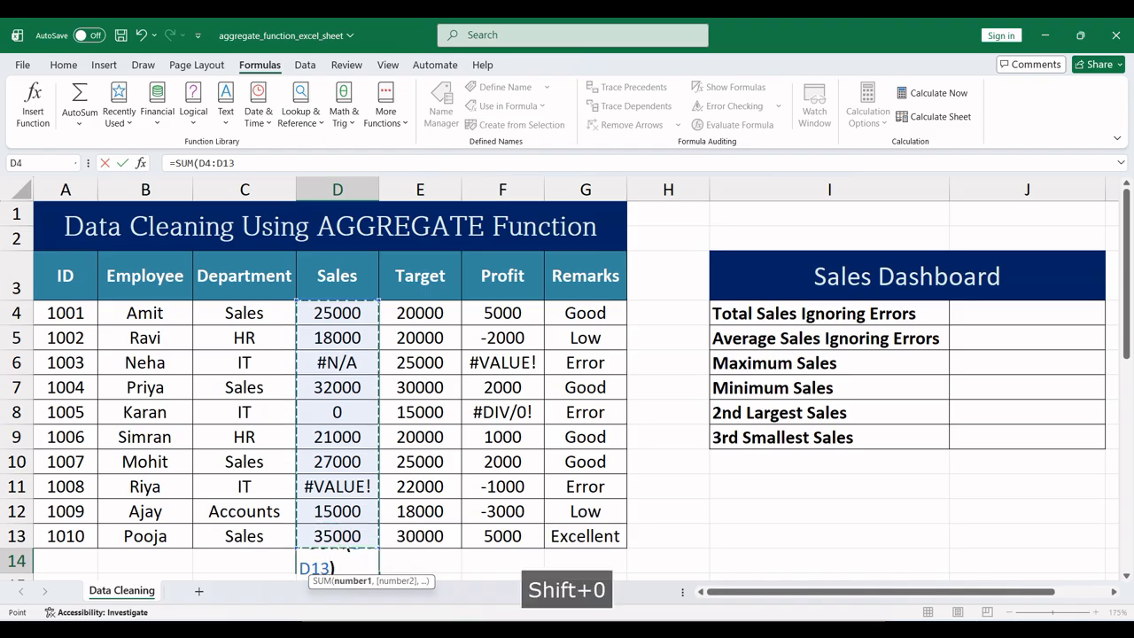
pyautogui.press('Return')
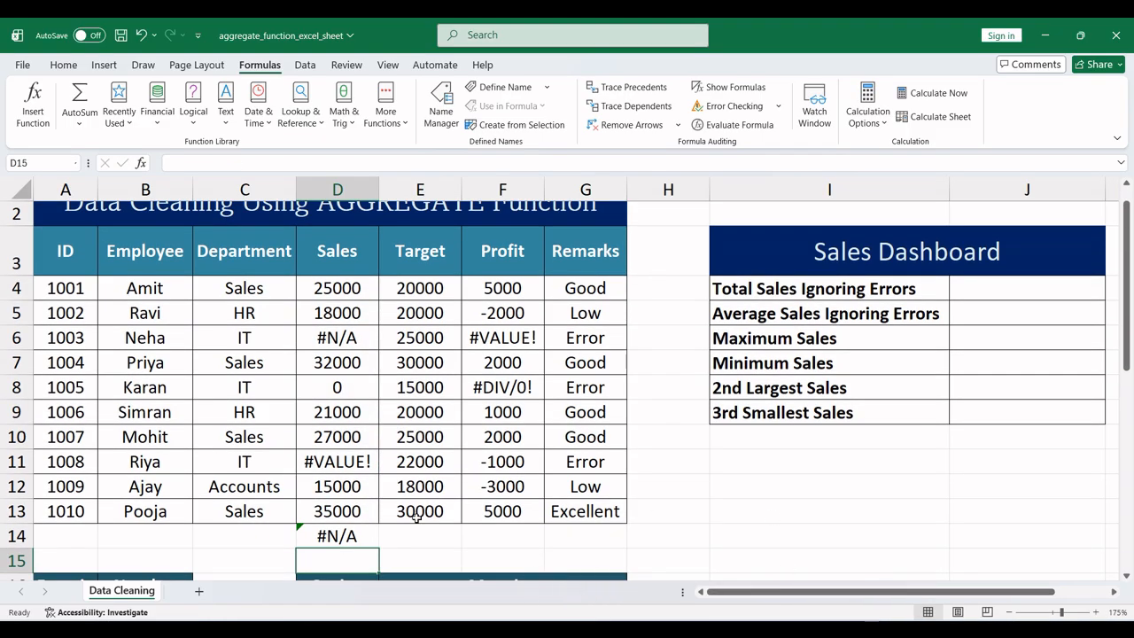
# Check the SUM formula in D14 against the sales range D4:D13 and clear it from the cell
pyautogui.click(372, 533)
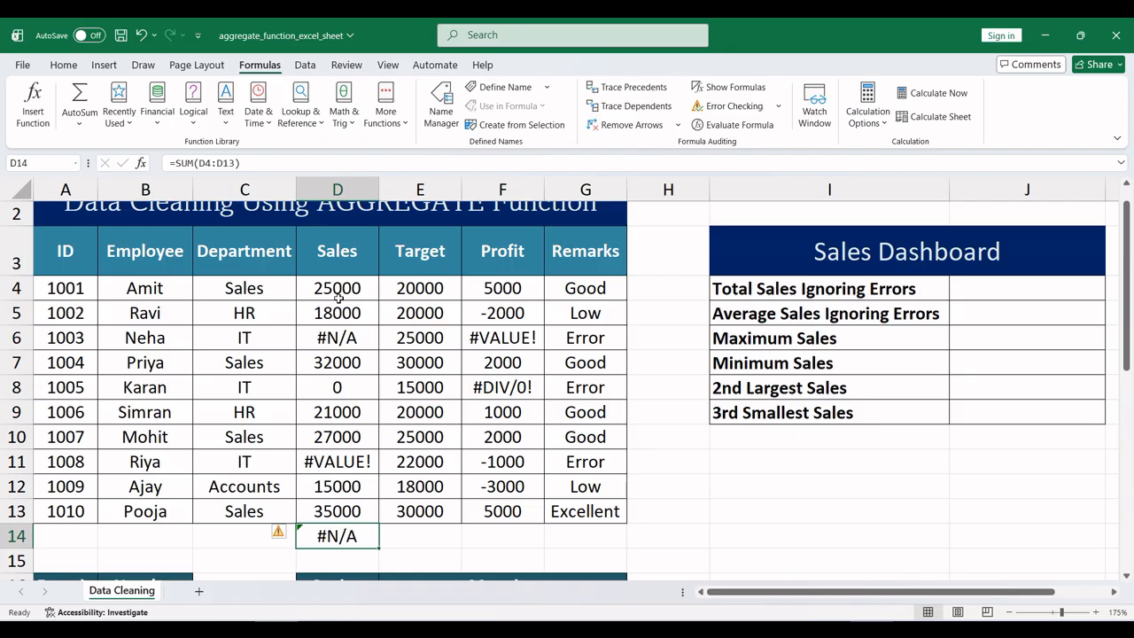
pyautogui.moveTo(338, 294); pyautogui.dragTo(345, 512)
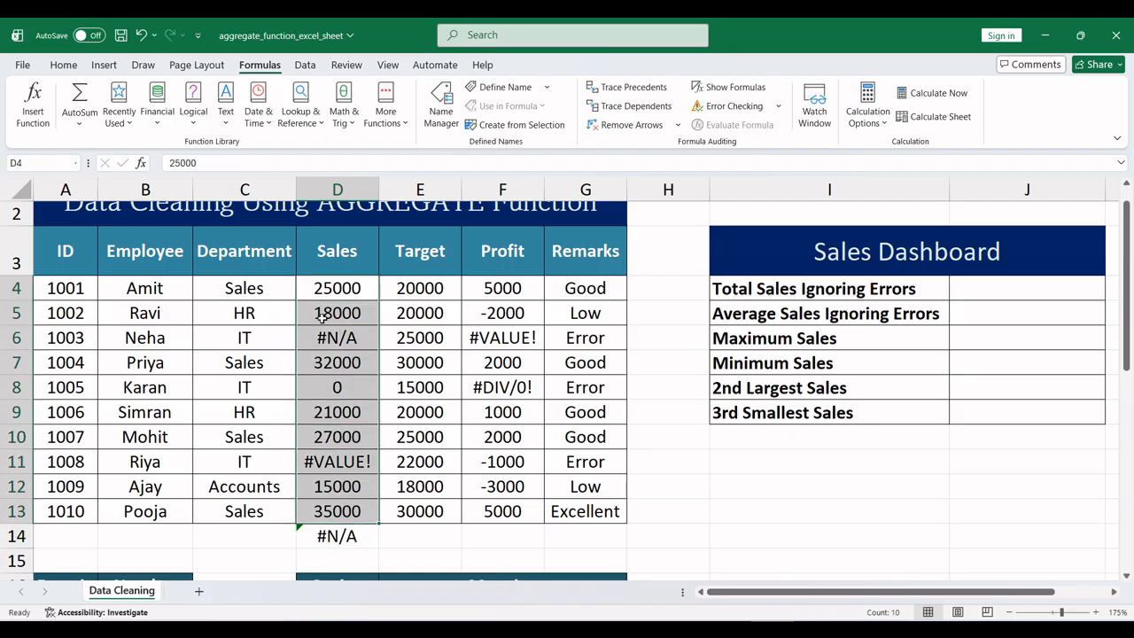
pyautogui.click(353, 535)
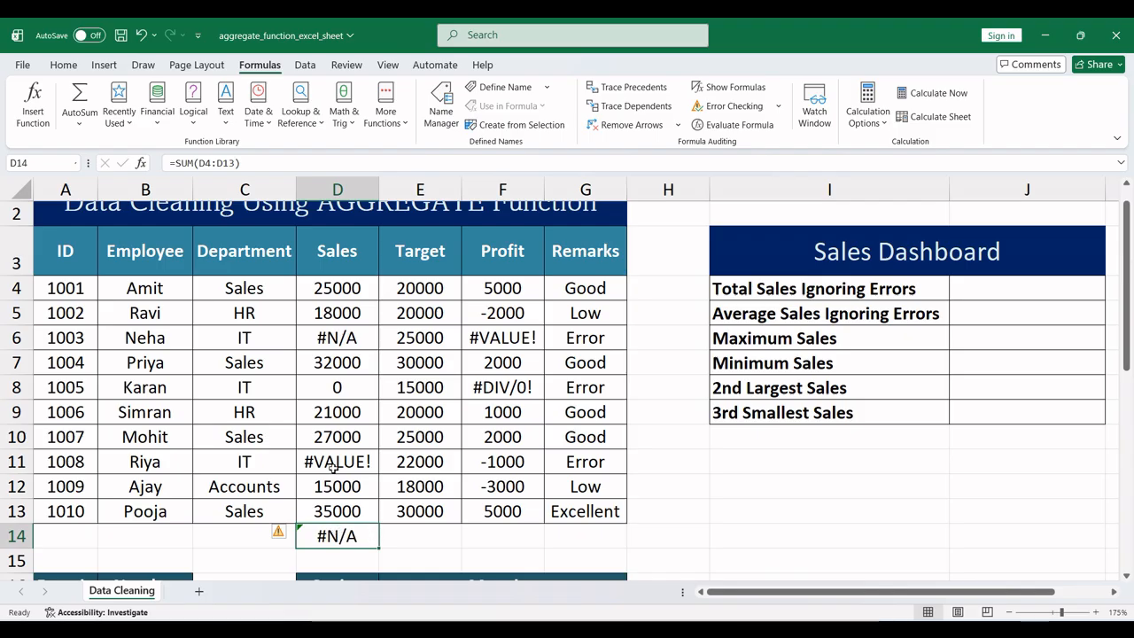
pyautogui.scroll(1, 364, 453)
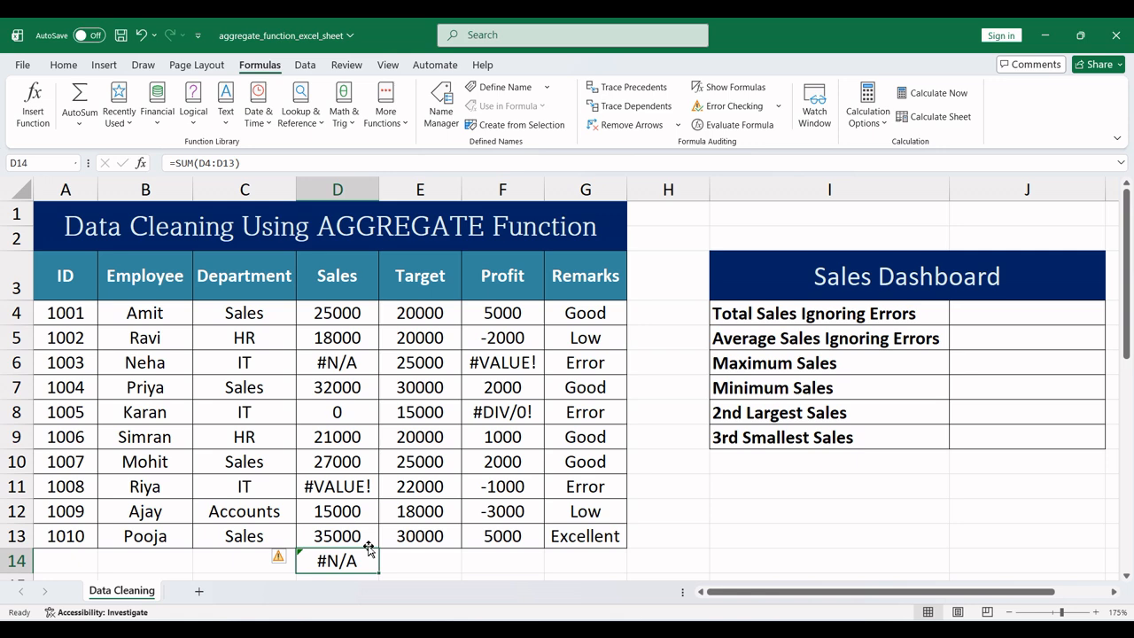
pyautogui.press('Delete')
pyautogui.moveTo(392, 567); pyautogui.dragTo(417, 538)
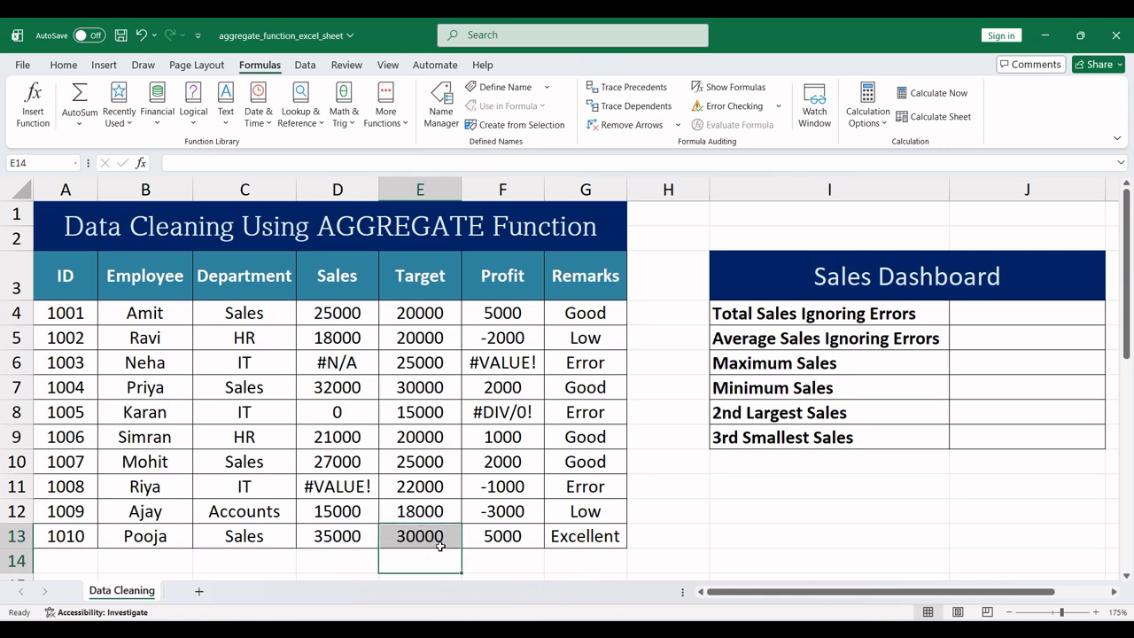
# Average the Profit column in cell D14 with the formula =AVERAGE(F4:F13) and check it against the profit entries
pyautogui.click(372, 558)
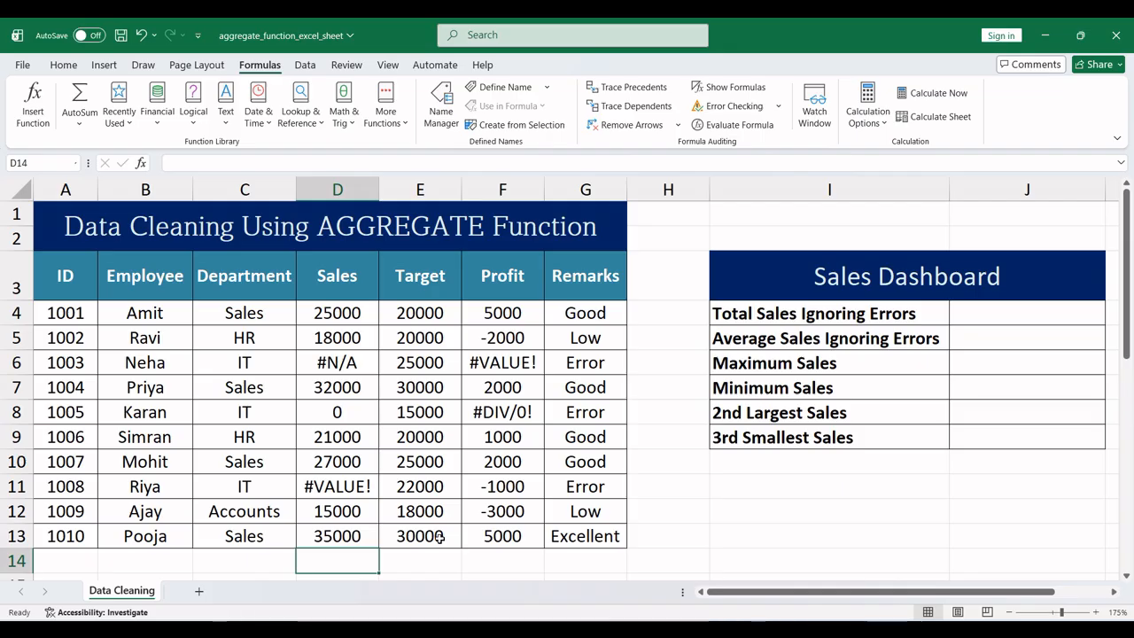
pyautogui.write('=av')
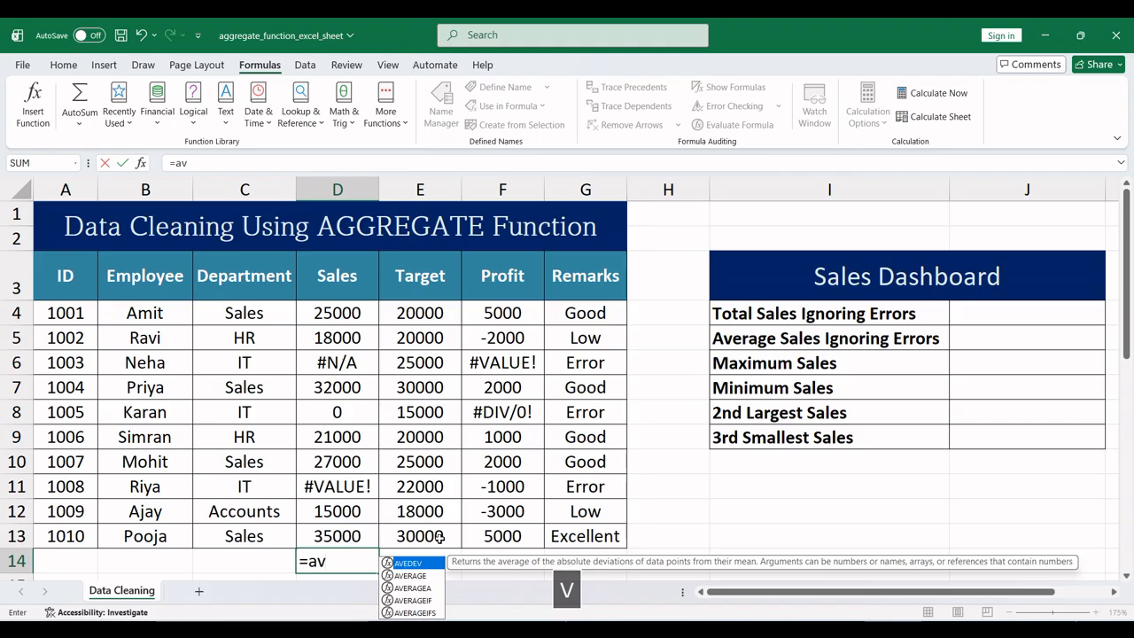
pyautogui.press('Down')
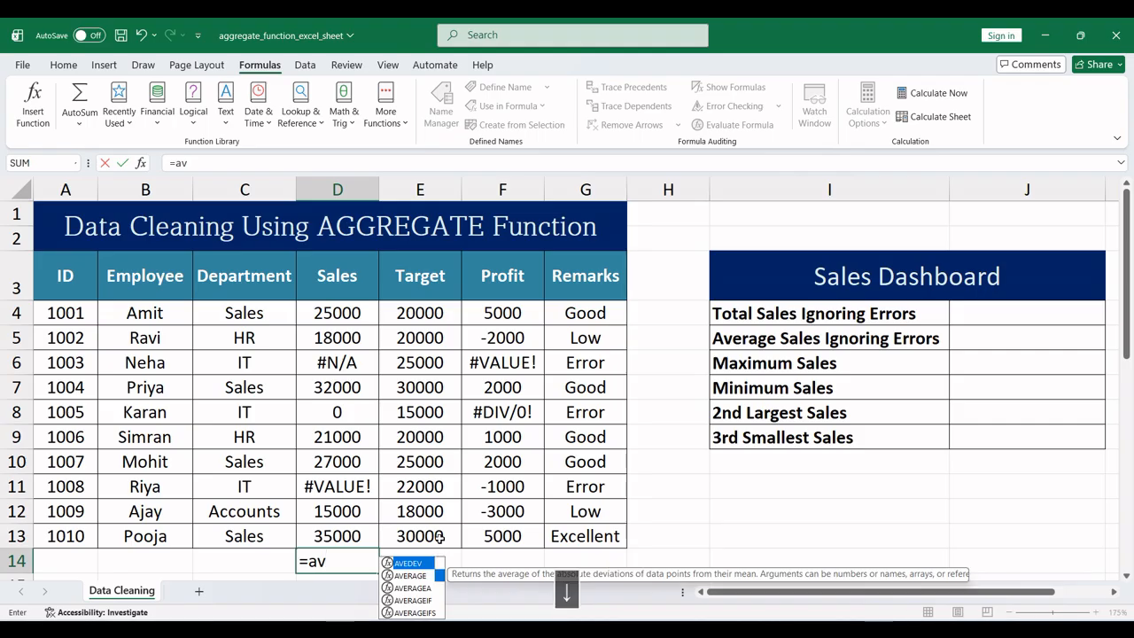
pyautogui.press('Tab')
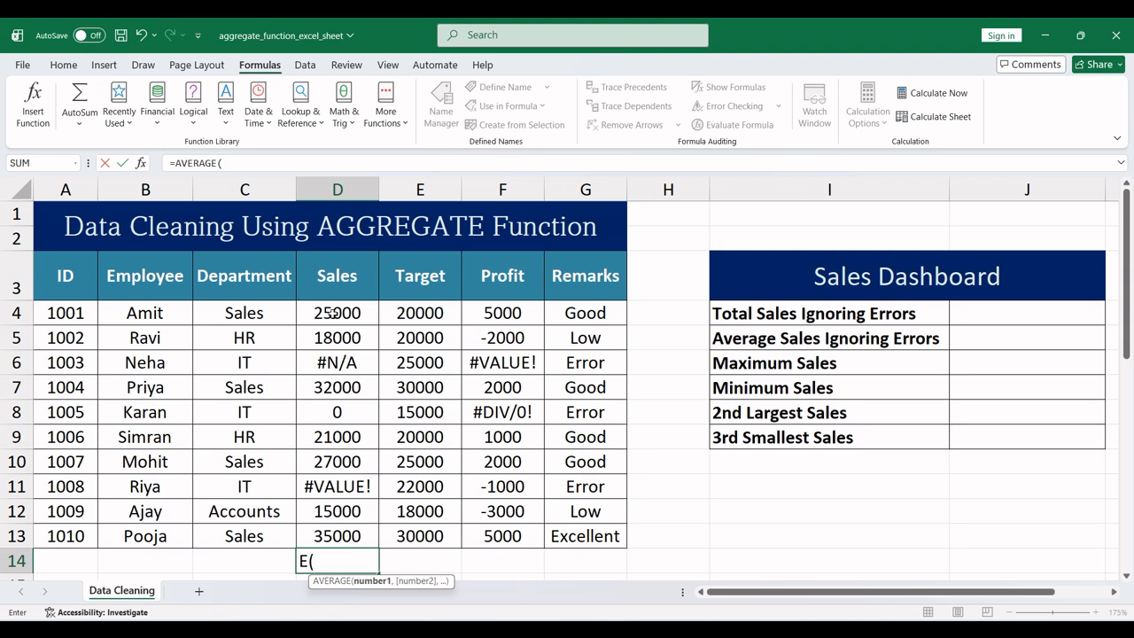
pyautogui.moveTo(333, 314); pyautogui.dragTo(336, 536)
pyautogui.moveTo(438, 313); pyautogui.dragTo(533, 536)
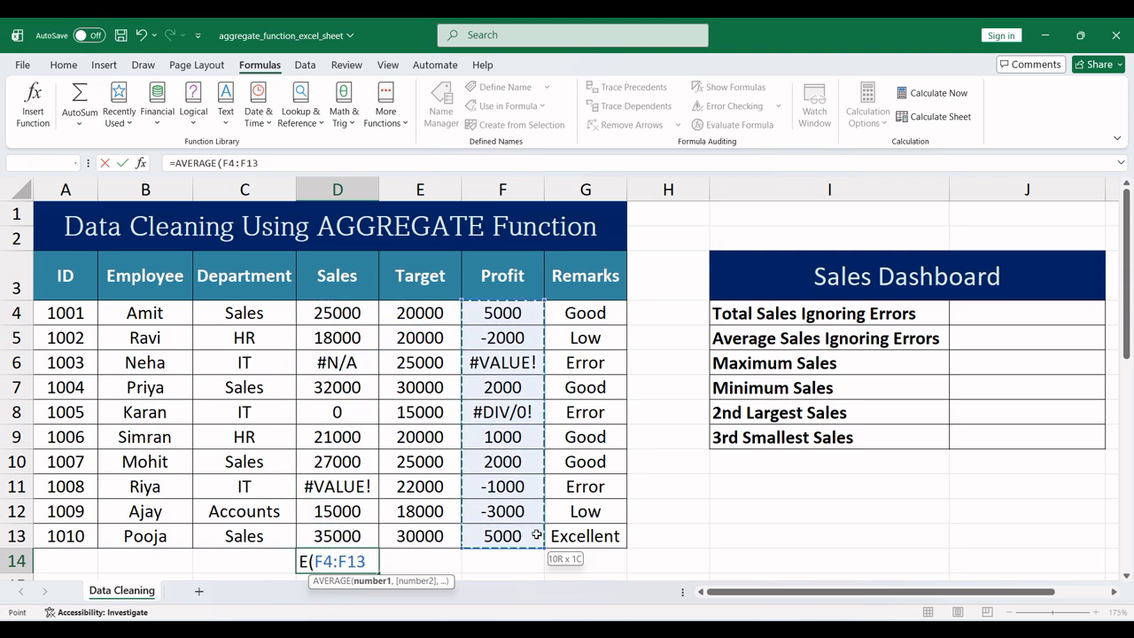
pyautogui.write(')')
pyautogui.press('Return')
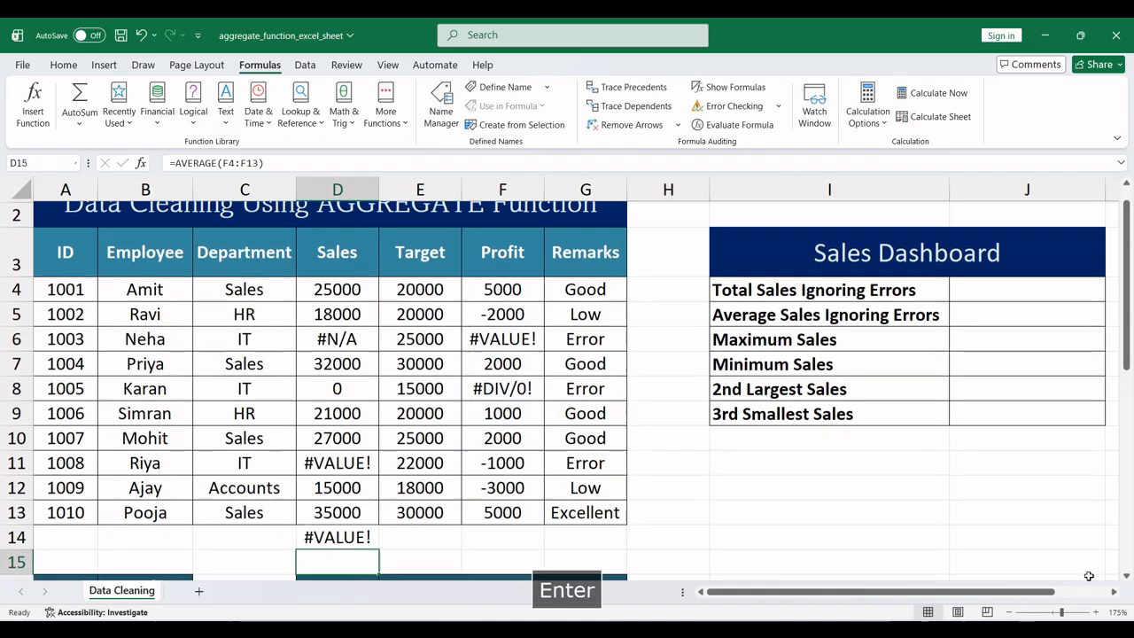
pyautogui.click(312, 535)
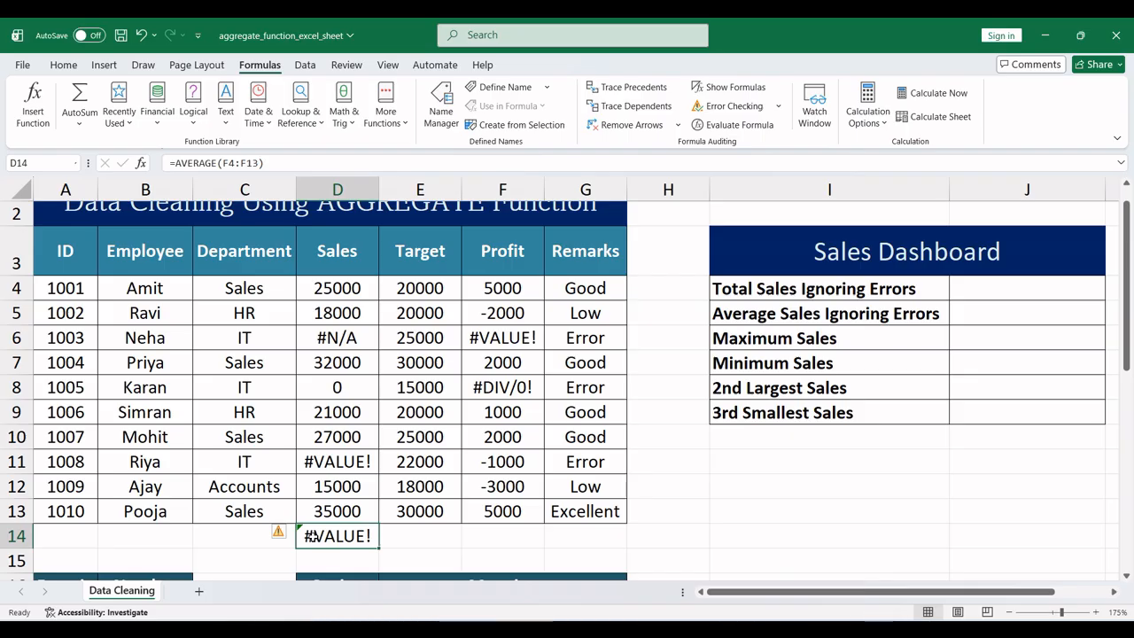
pyautogui.click(505, 342)
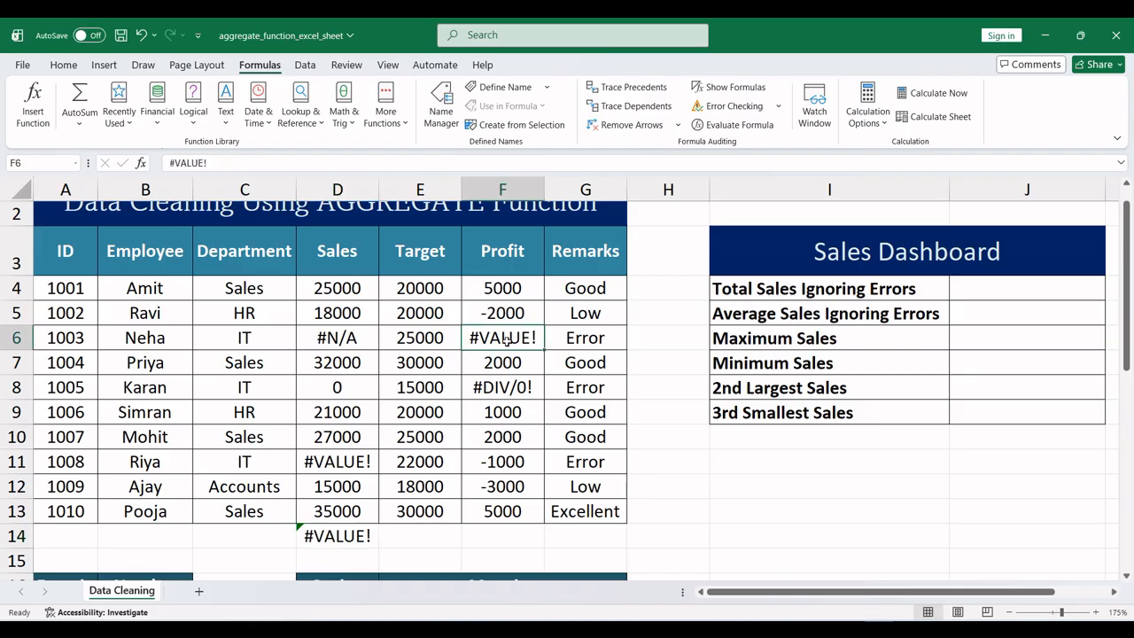
# Check the error entries in the Profit range F4:F13 and clear the AVERAGE formula from cell D14
pyautogui.click(502, 387)
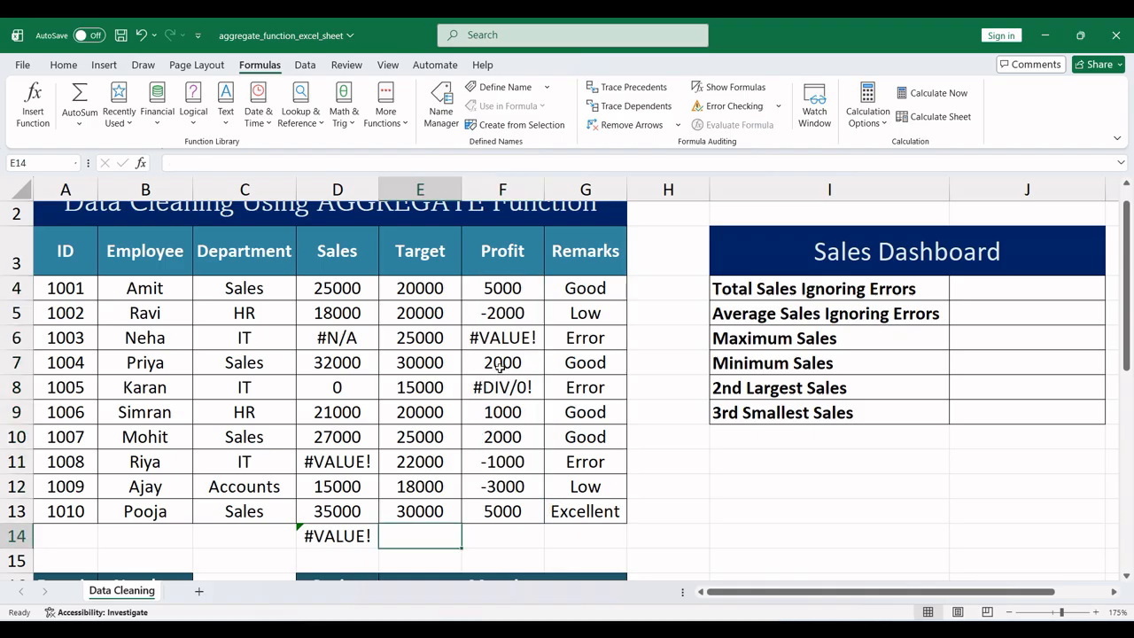
pyautogui.moveTo(503, 288); pyautogui.dragTo(501, 503)
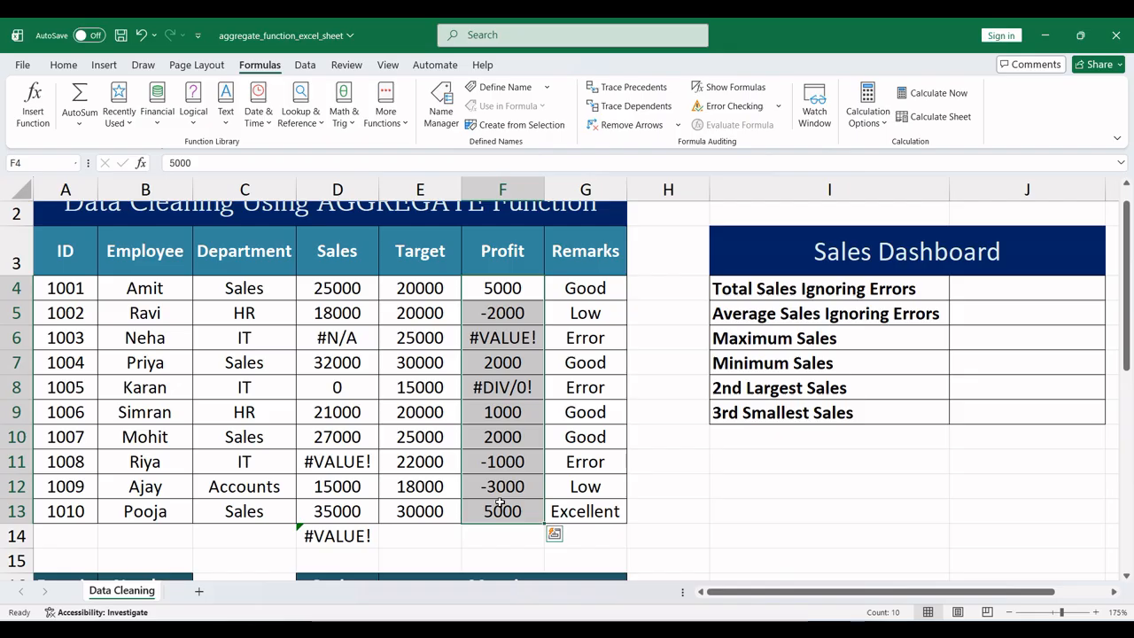
pyautogui.click(328, 536)
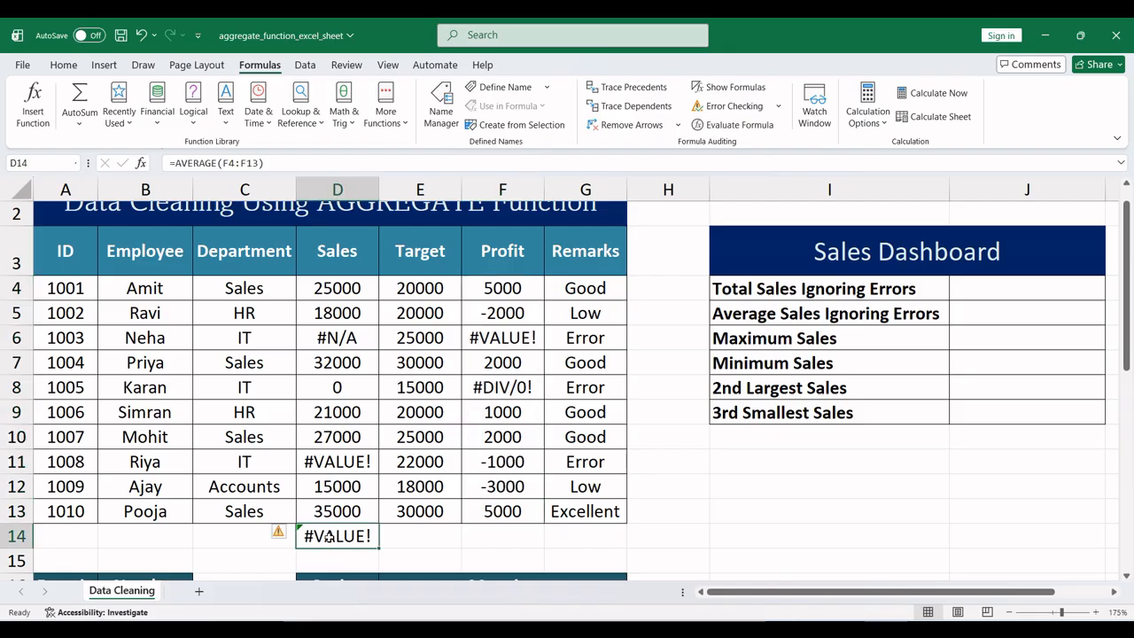
pyautogui.press('Delete')
pyautogui.click(570, 484)
pyautogui.scroll(1, 692, 442)
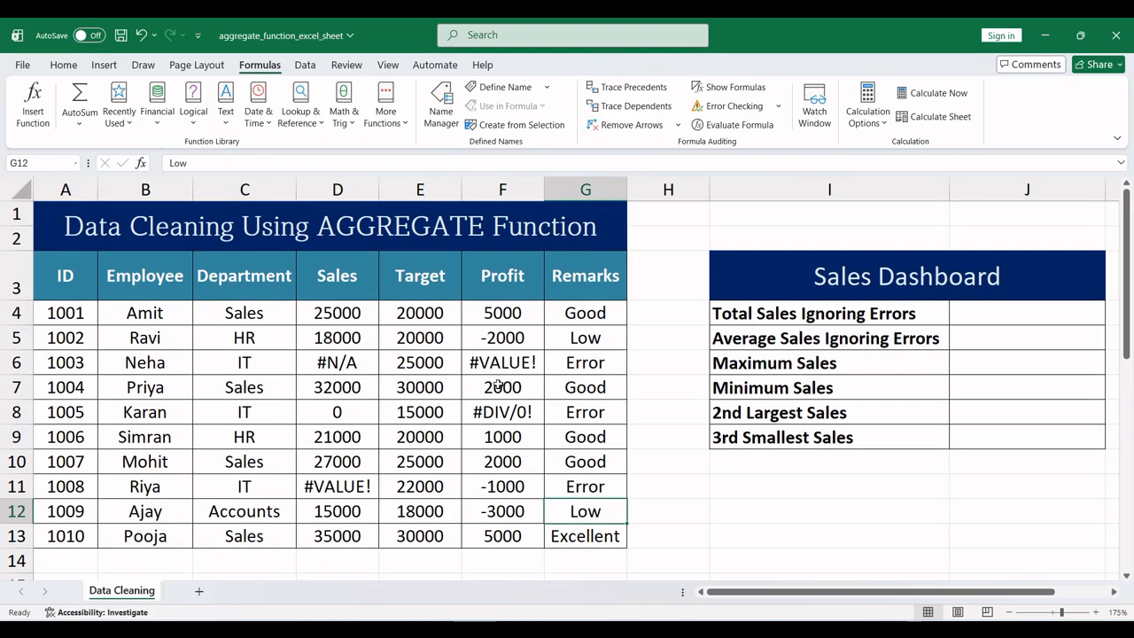
pyautogui.click(359, 219)
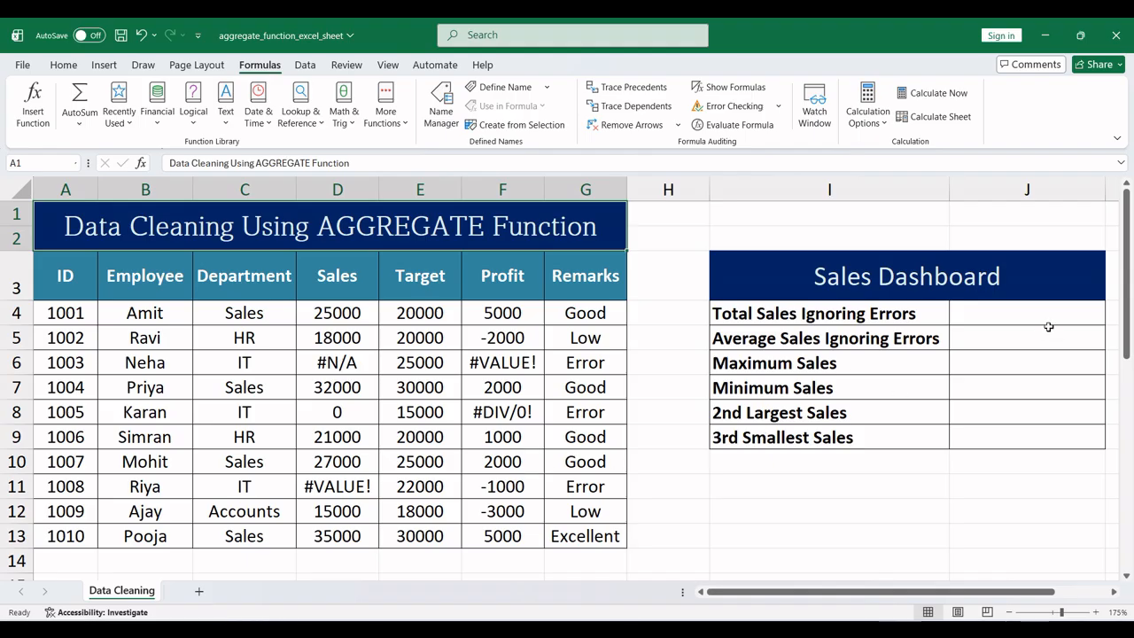
# Auto-fit column A so the function names in the Function and Number reference table fit
pyautogui.moveTo(1125, 291); pyautogui.dragTo(1126, 430)
pyautogui.click(189, 416)
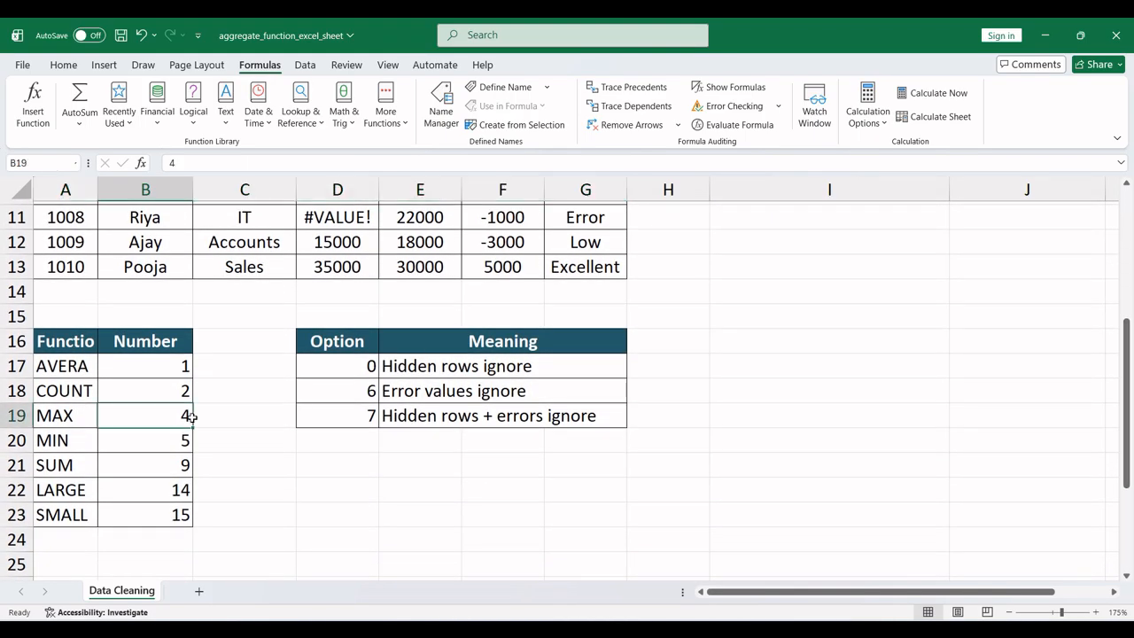
pyautogui.moveTo(99, 184); pyautogui.dragTo(99, 184)
pyautogui.doubleClick(98, 184)
# Review the function reference table, matching each function from AVERAGE to SMALL with its AGGREGATE number
pyautogui.click(71, 370)
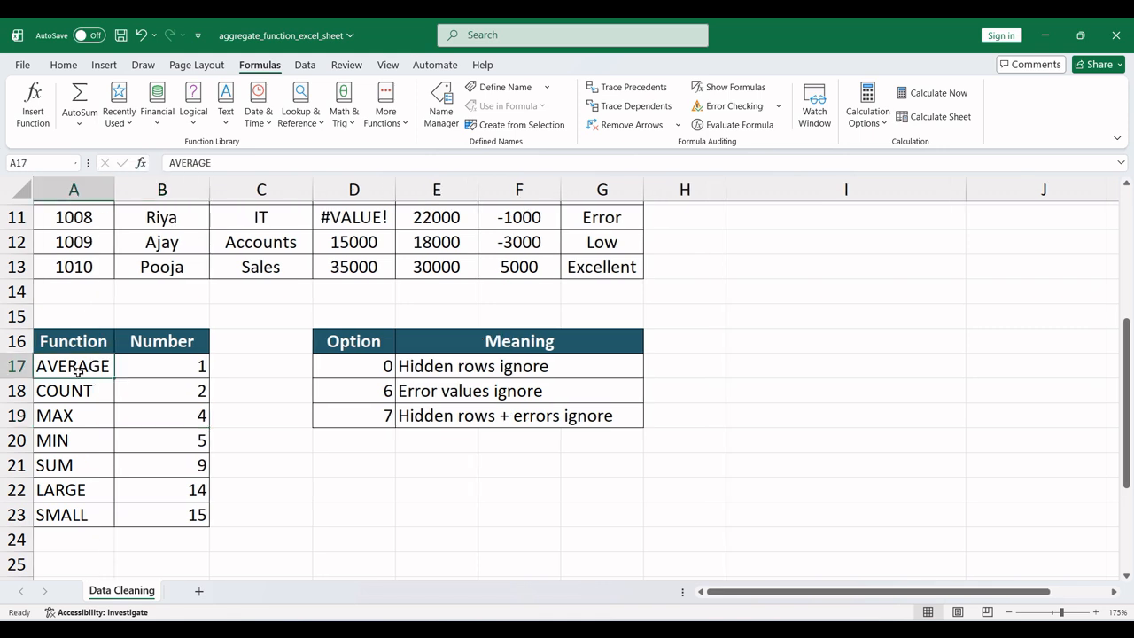
pyautogui.click(157, 367)
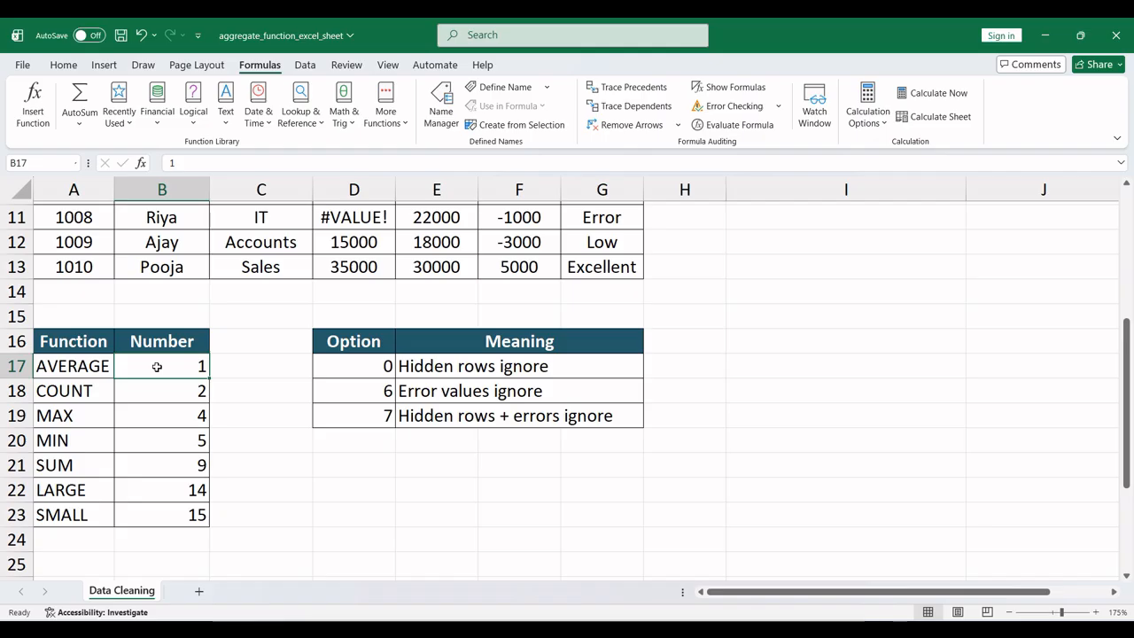
pyautogui.click(161, 388)
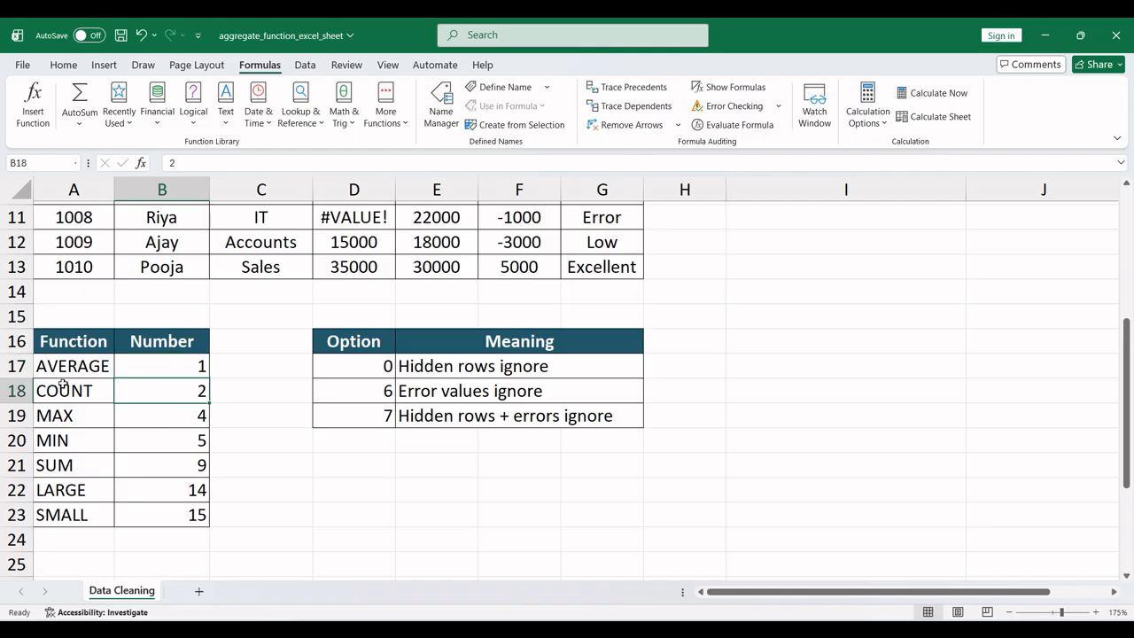
pyautogui.click(42, 421)
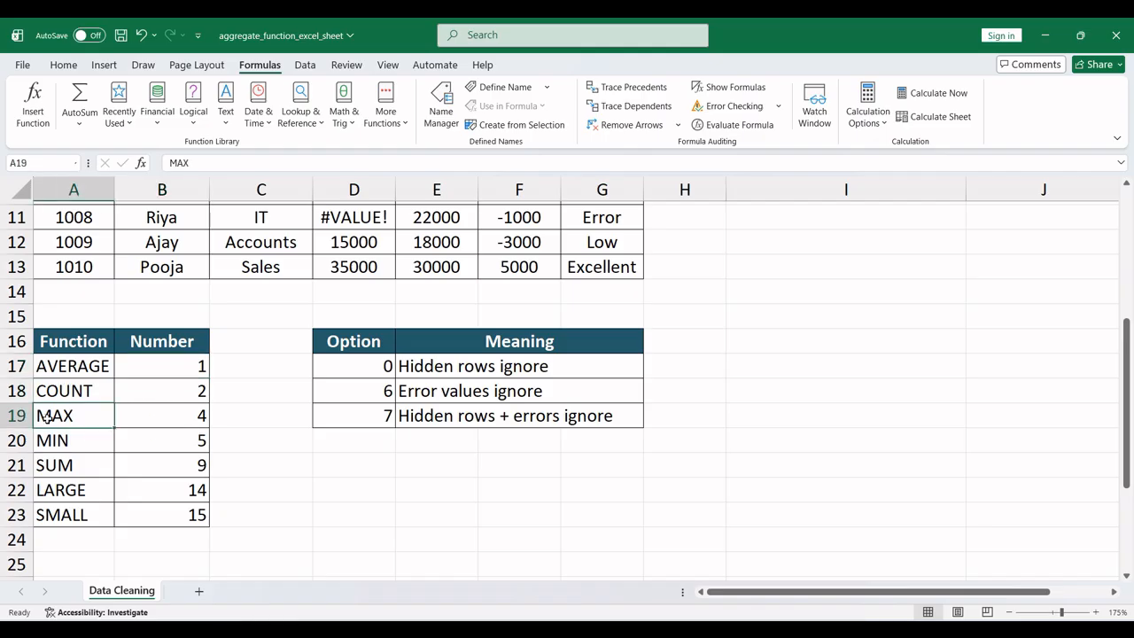
pyautogui.click(145, 415)
pyautogui.click(97, 444)
pyautogui.click(182, 444)
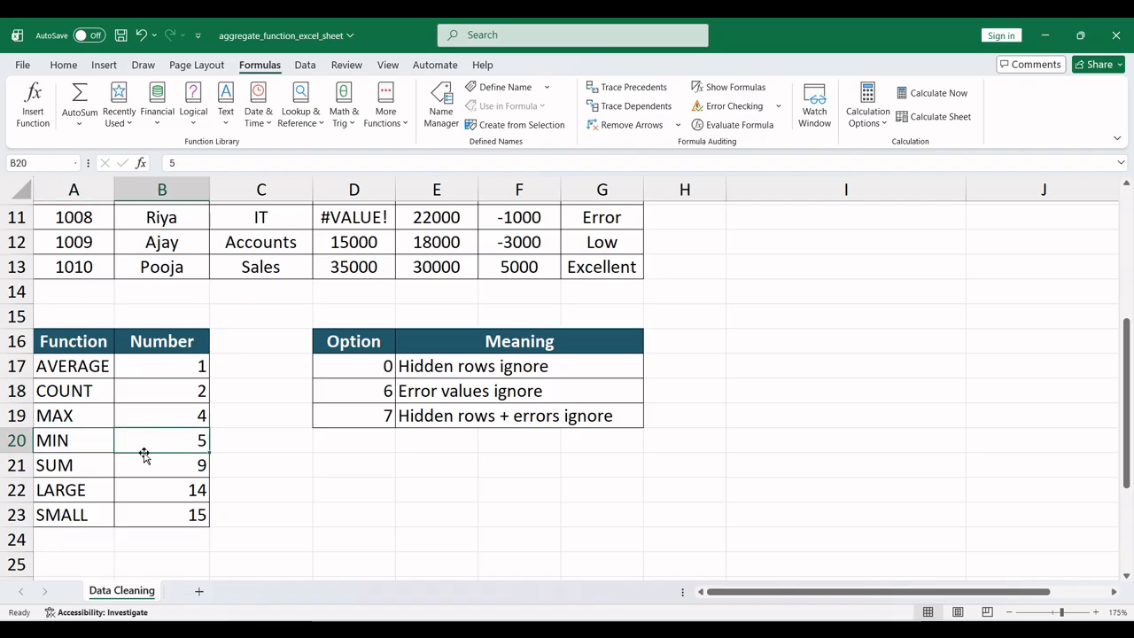
pyautogui.click(84, 465)
pyautogui.click(161, 464)
pyautogui.click(98, 497)
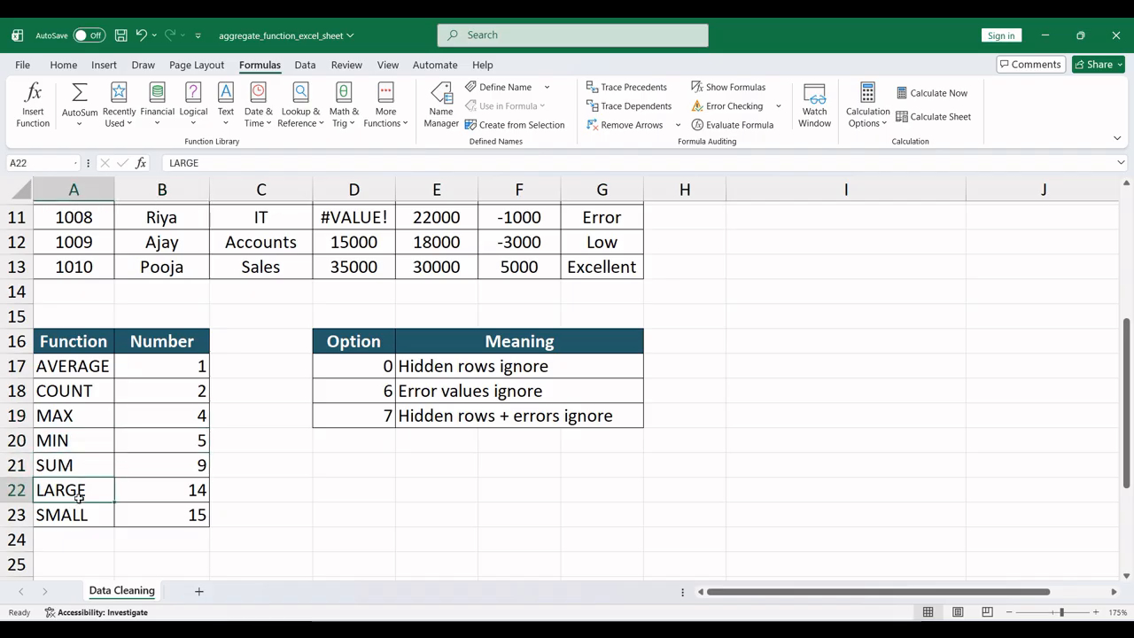
pyautogui.click(151, 491)
pyautogui.click(69, 517)
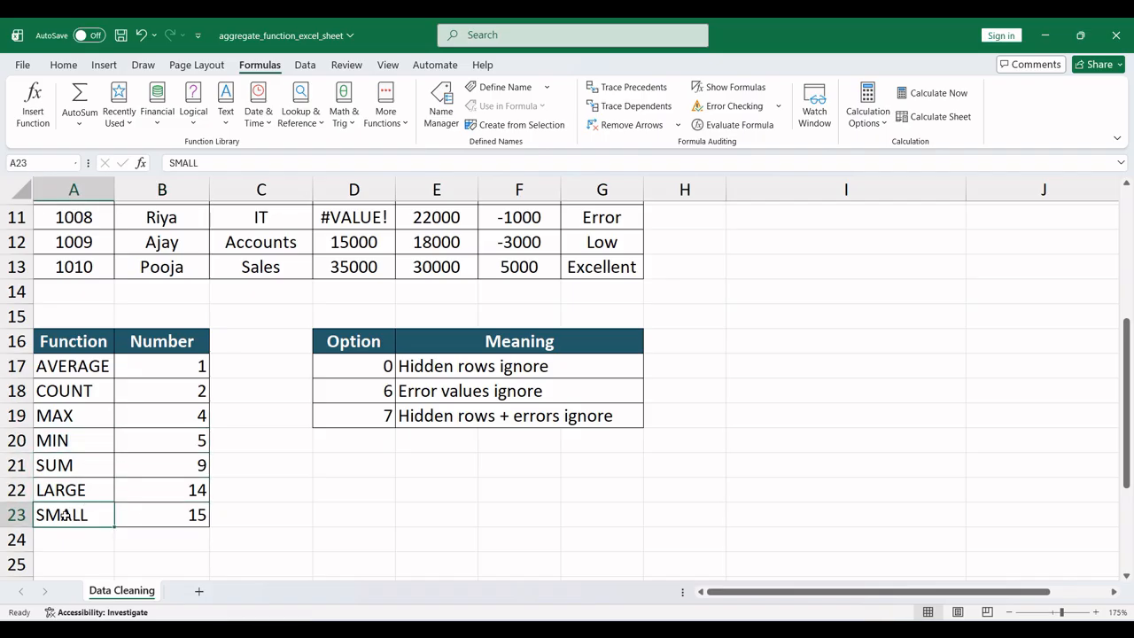
pyautogui.click(160, 514)
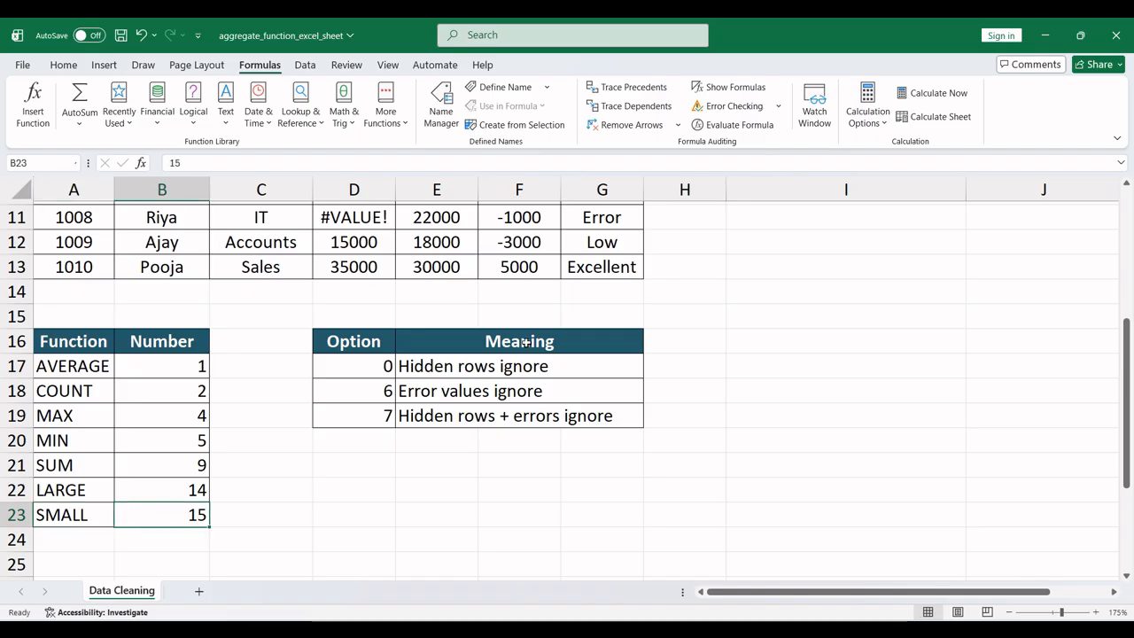
# Review the Option table, comparing codes 0, 6 and 7 with their meanings and with the errors in the sales data
pyautogui.click(391, 339)
pyautogui.click(375, 363)
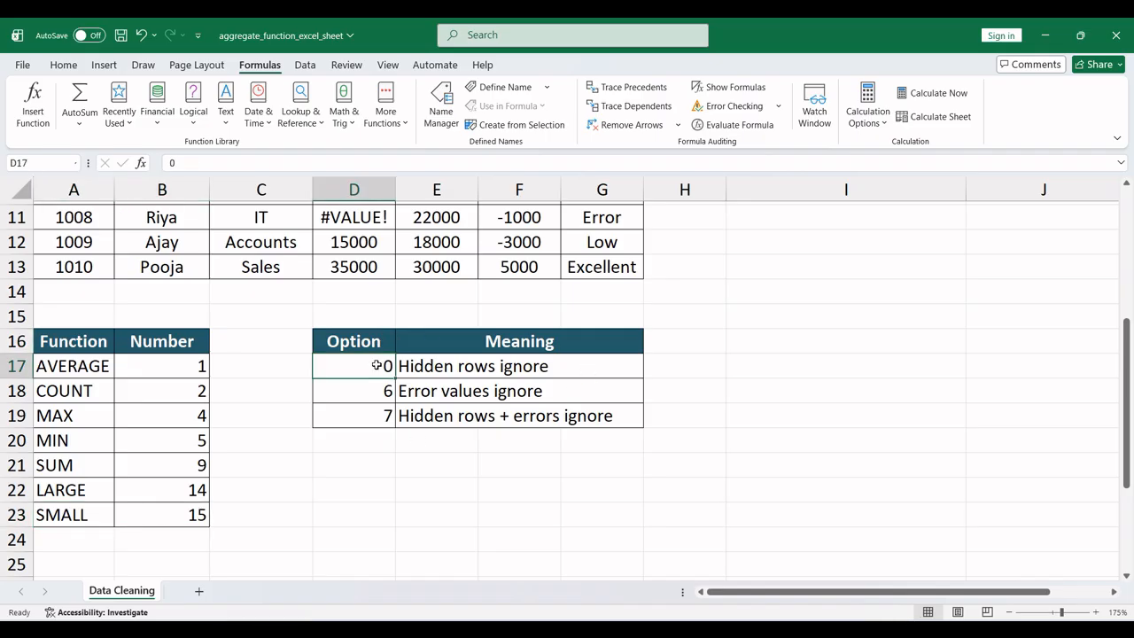
pyautogui.click(400, 455)
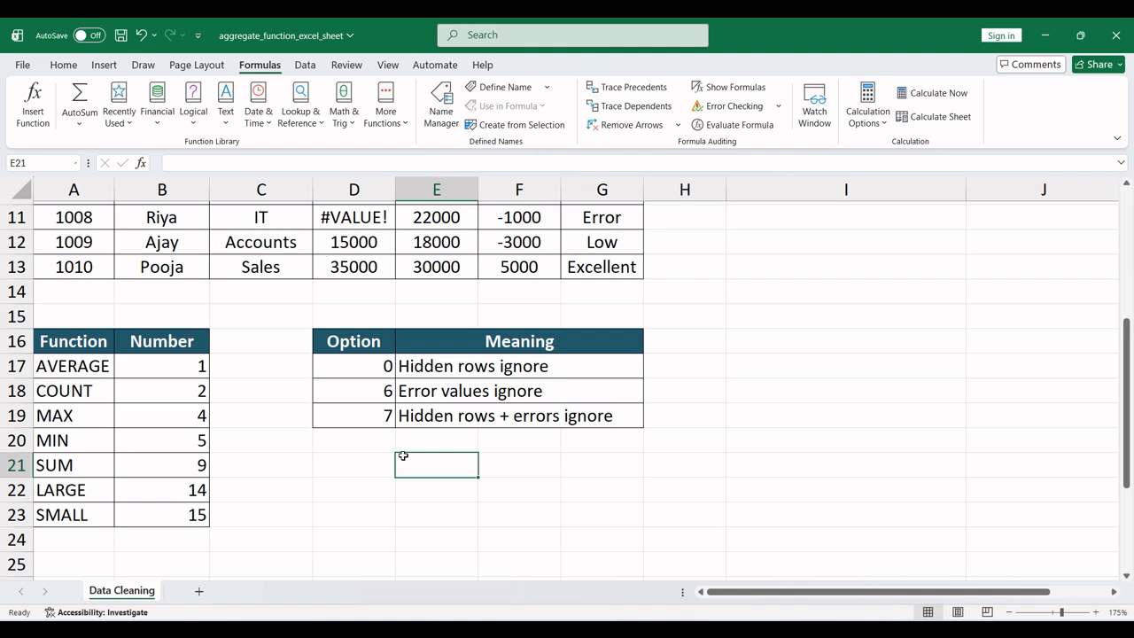
pyautogui.click(404, 369)
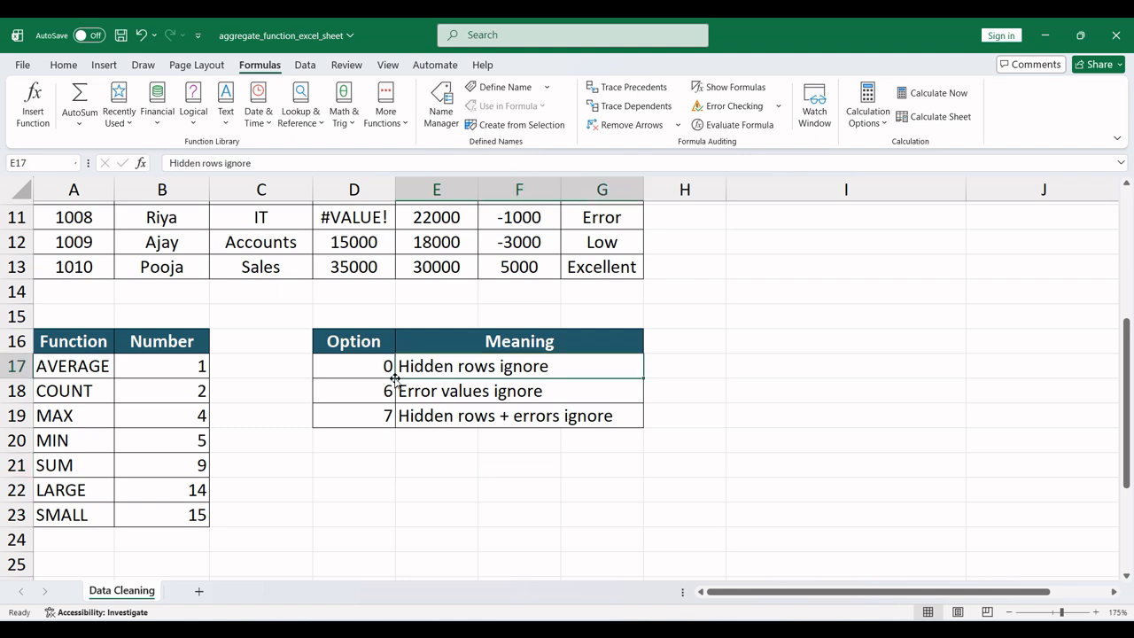
pyautogui.click(354, 364)
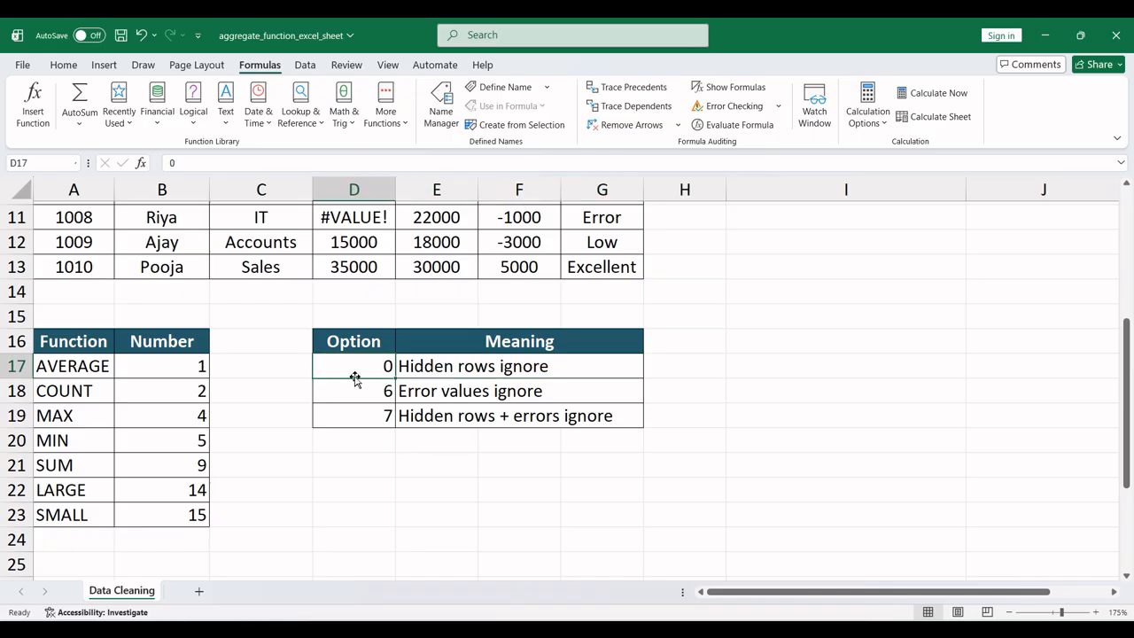
pyautogui.click(447, 400)
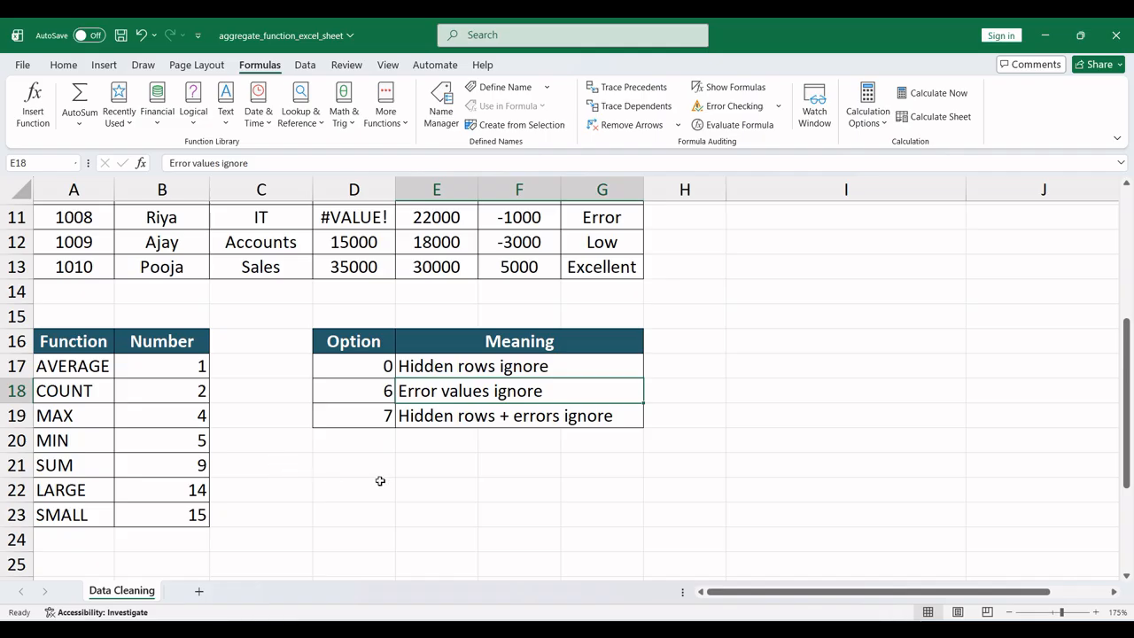
pyautogui.scroll(4, 380, 455)
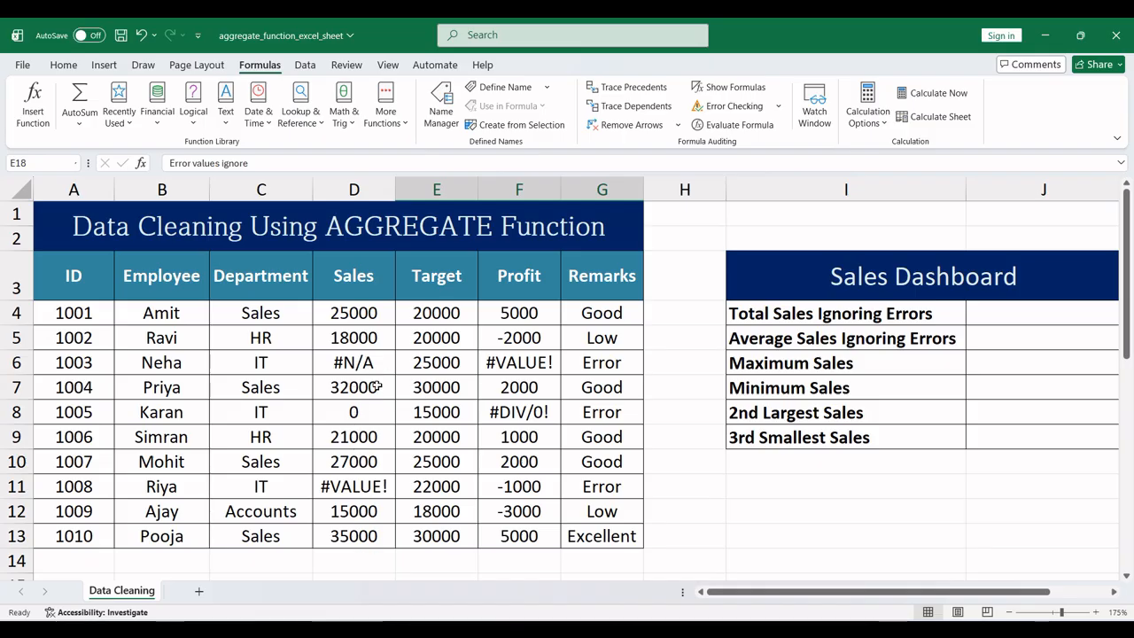
pyautogui.moveTo(1128, 329); pyautogui.dragTo(1130, 423)
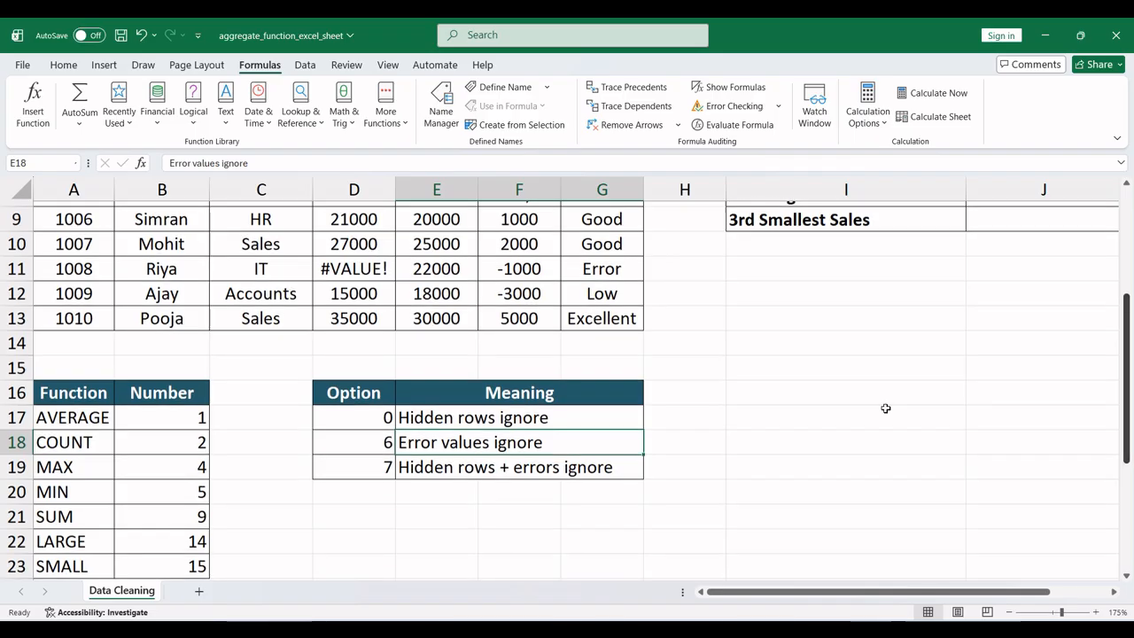
pyautogui.click(359, 445)
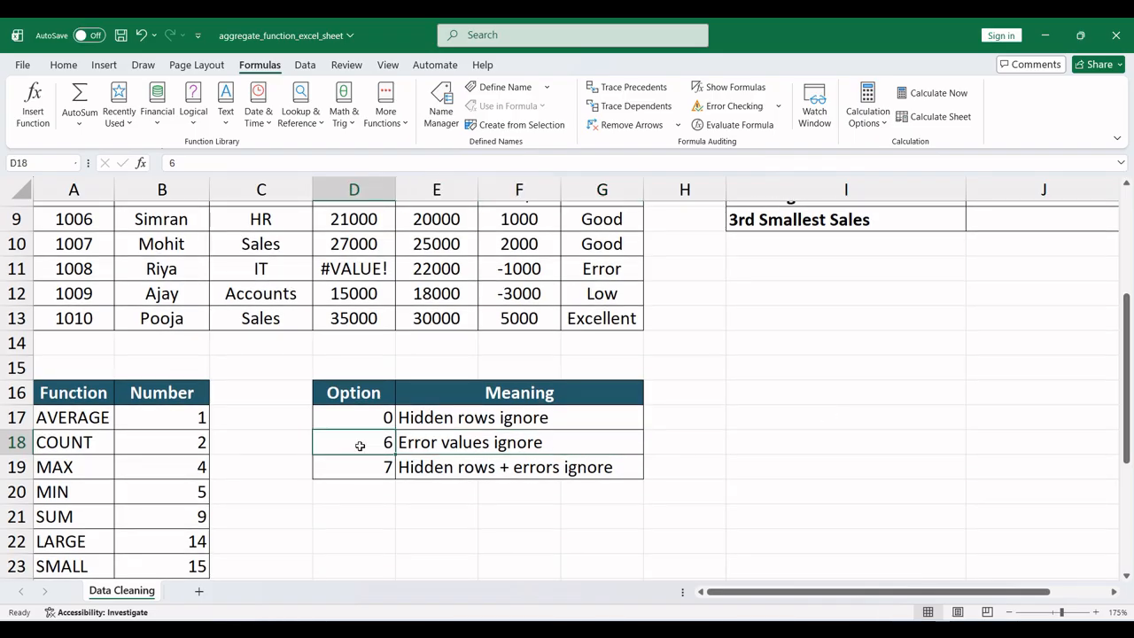
pyautogui.click(367, 467)
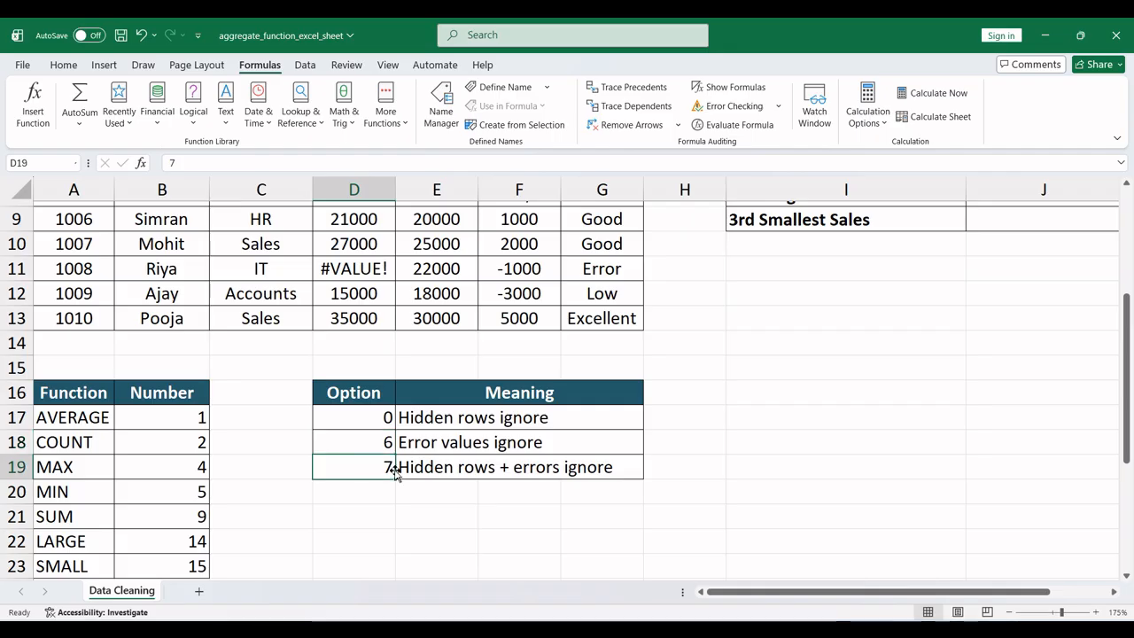
pyautogui.click(436, 477)
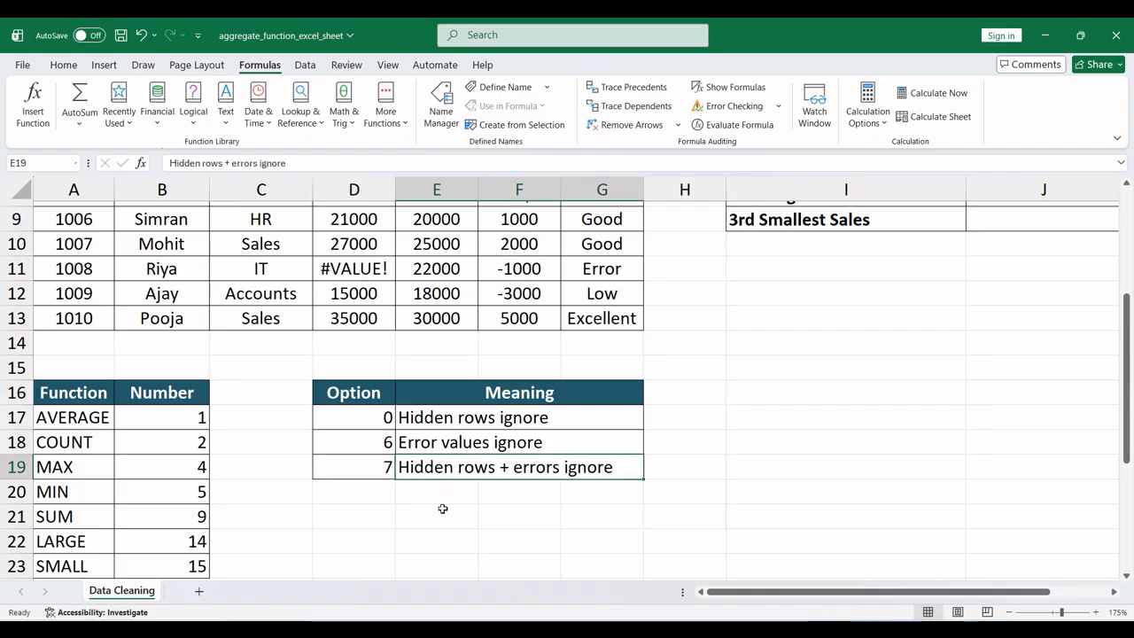
pyautogui.click(347, 468)
# Review the Total Sales Ignoring Errors row of the Sales Dashboard against the Sales data in D4:D13
pyautogui.scroll(2, 655, 449)
pyautogui.scroll(1, 655, 449)
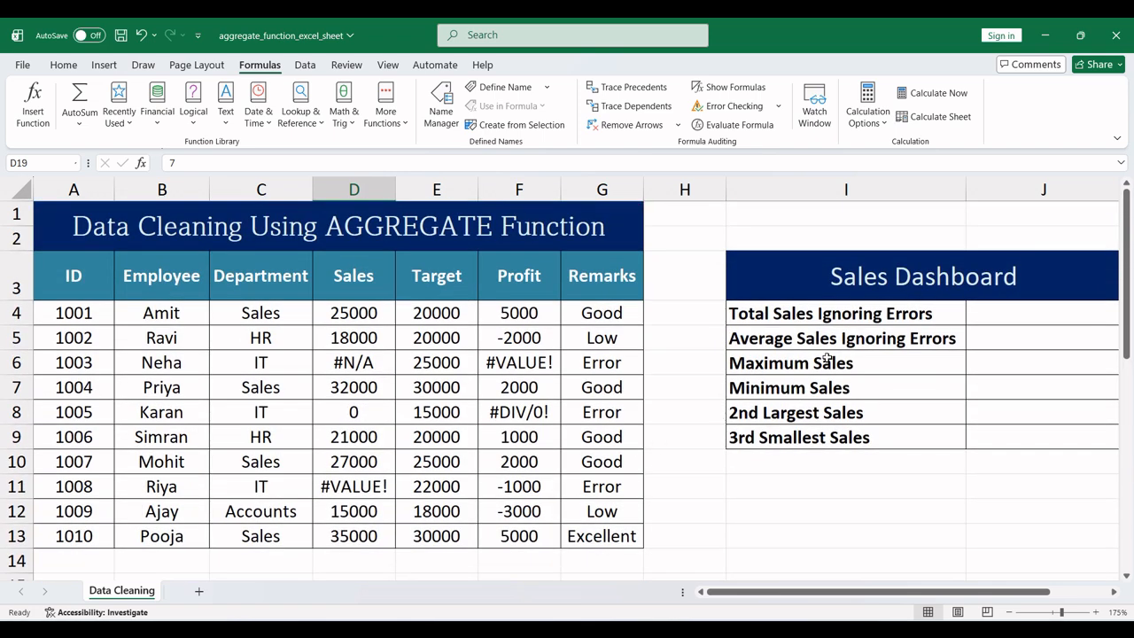
pyautogui.click(974, 315)
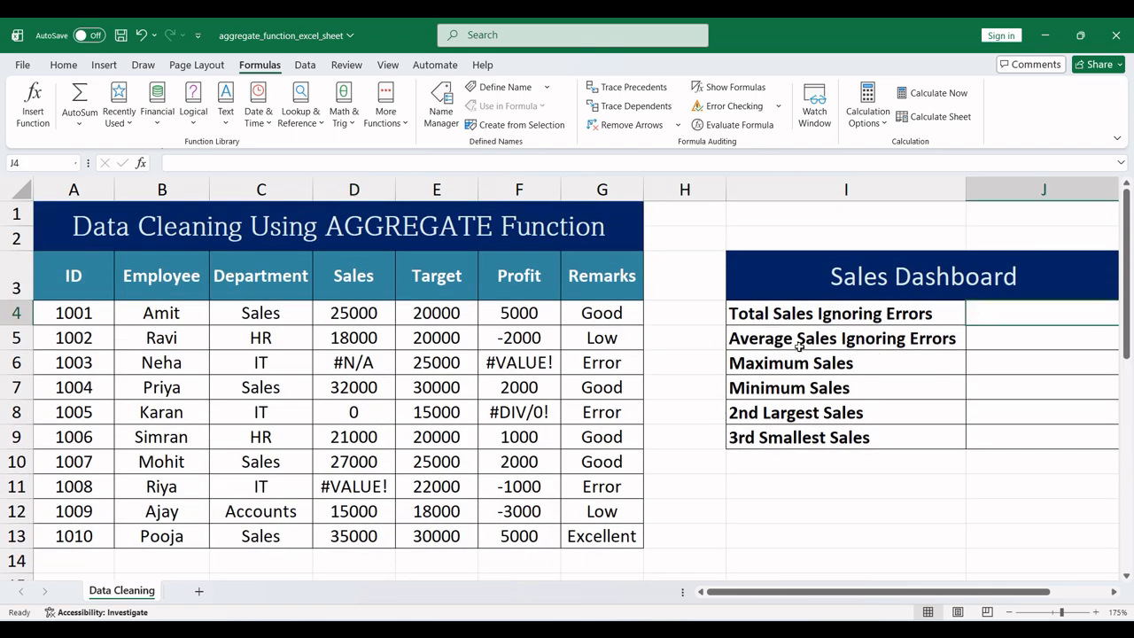
pyautogui.click(872, 321)
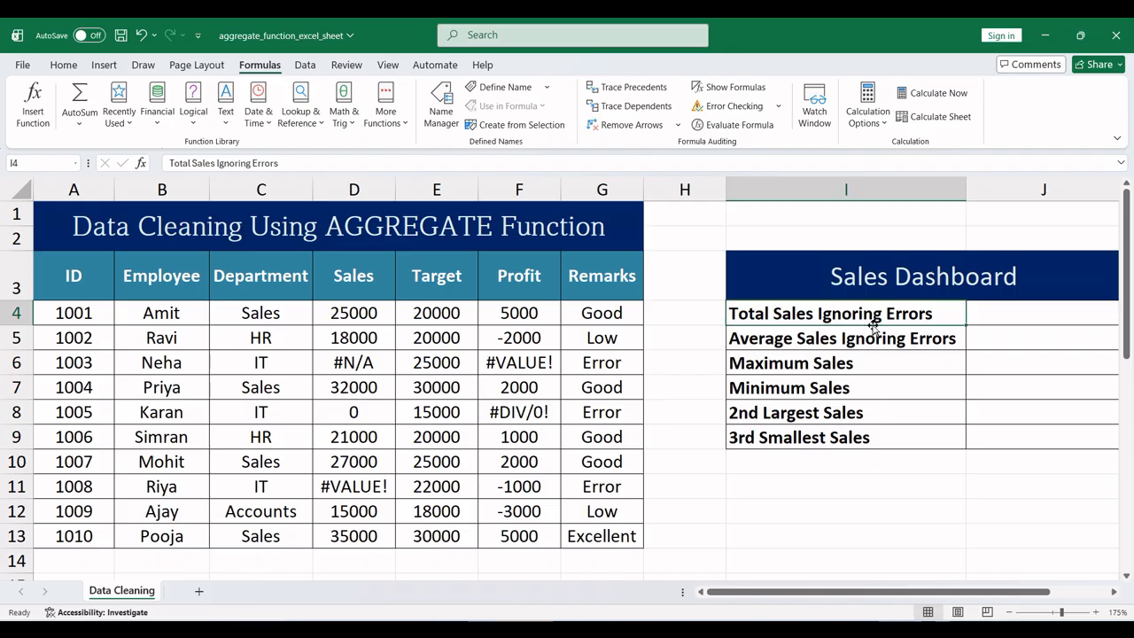
pyautogui.click(1010, 317)
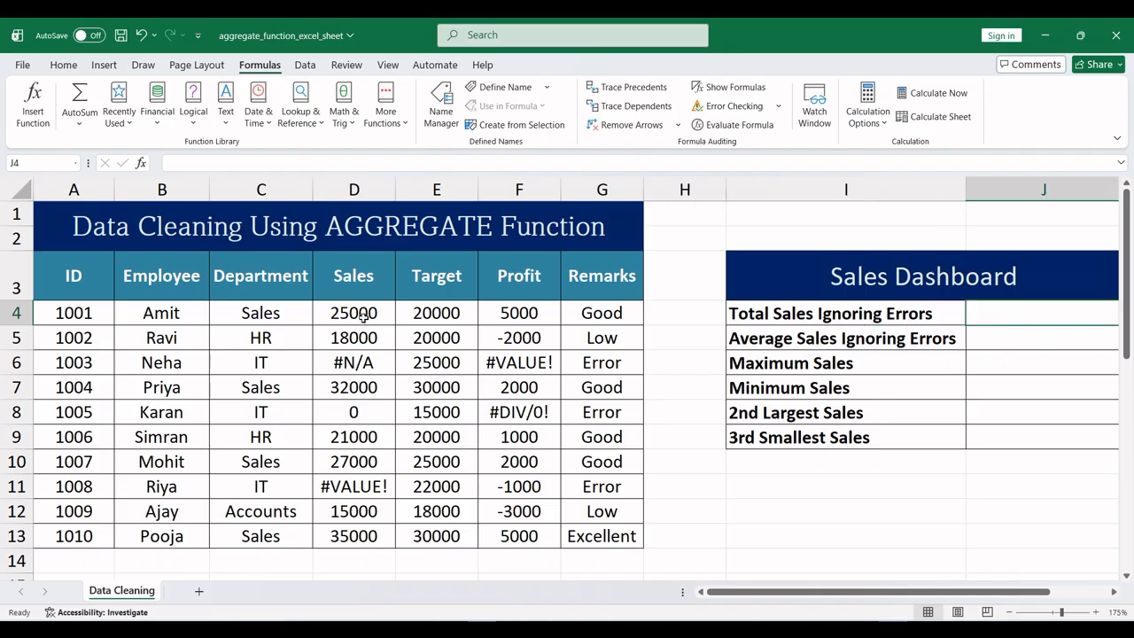
pyautogui.moveTo(363, 315); pyautogui.dragTo(364, 537)
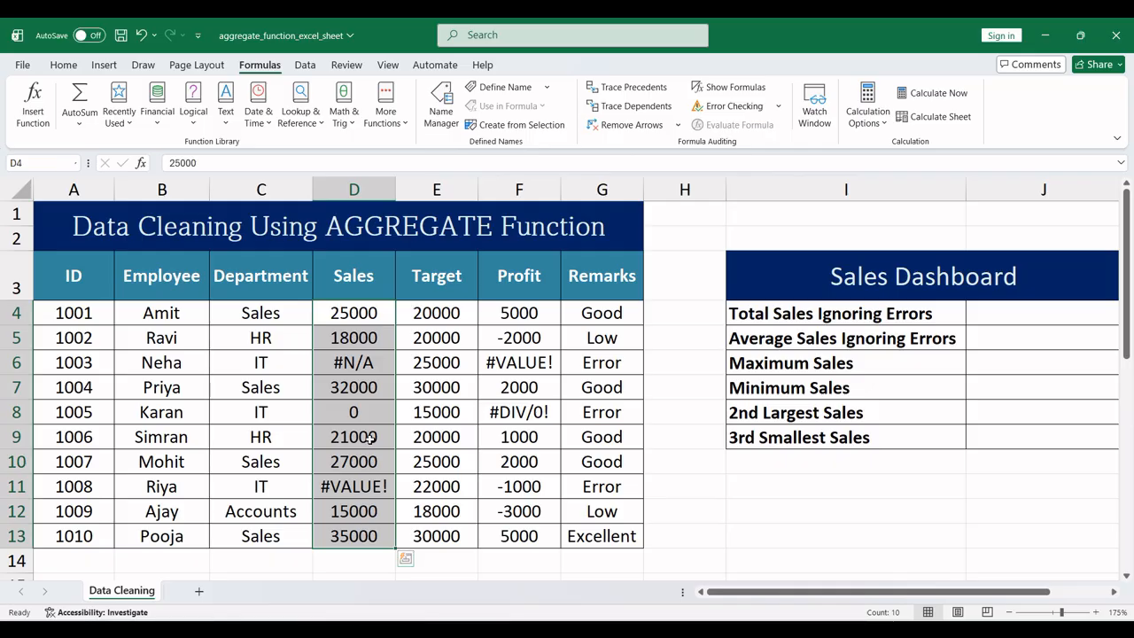
# Begin an AGGREGATE formula in J4 for Total Sales Ignoring Errors, using function number 9 (SUM)
pyautogui.click(985, 317)
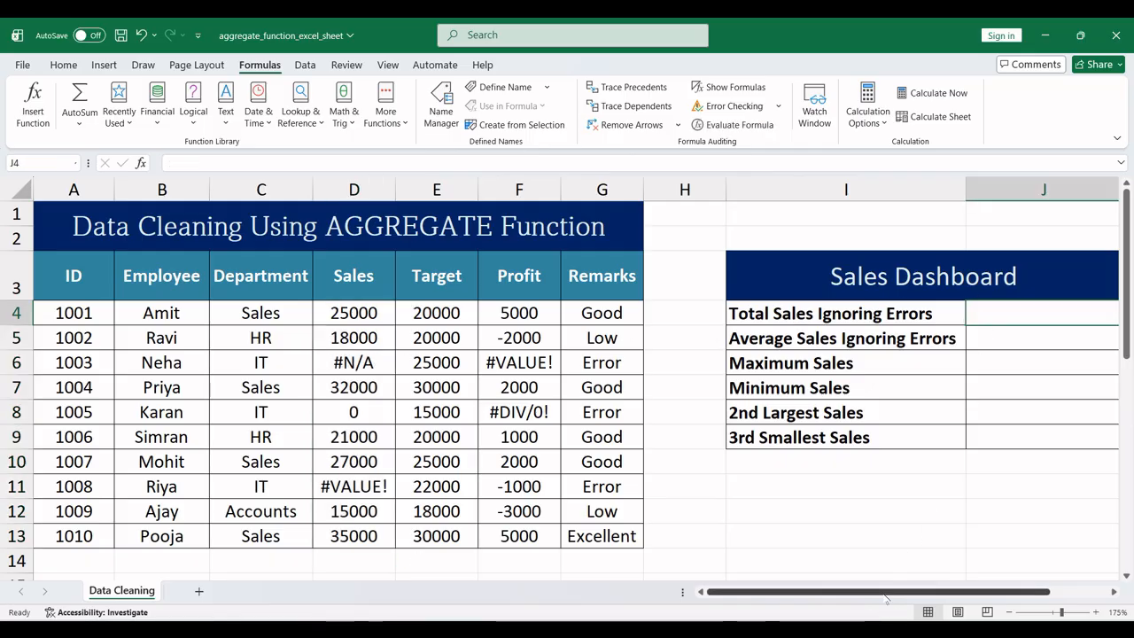
pyautogui.moveTo(885, 592); pyautogui.dragTo(907, 593)
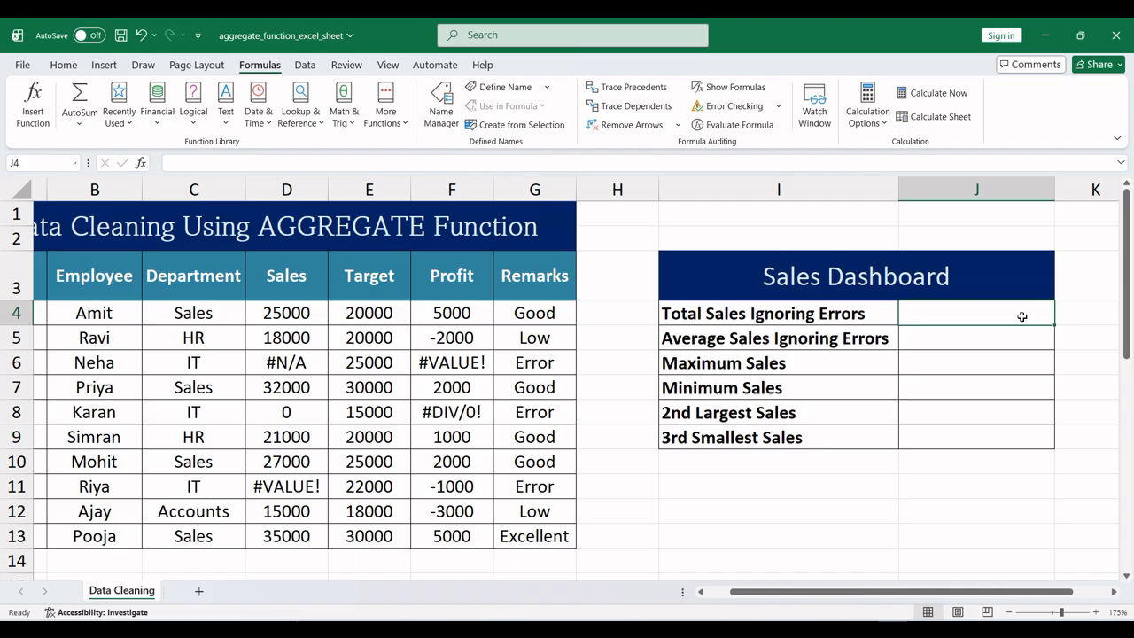
pyautogui.write('=a')
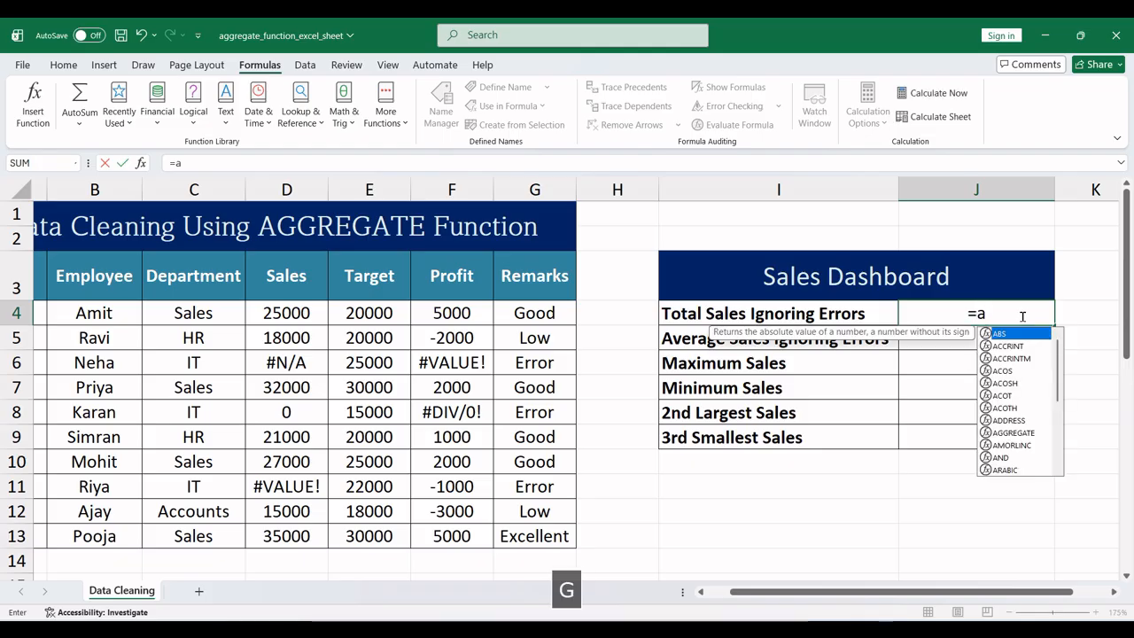
pyautogui.write('gg')
pyautogui.press('Tab')
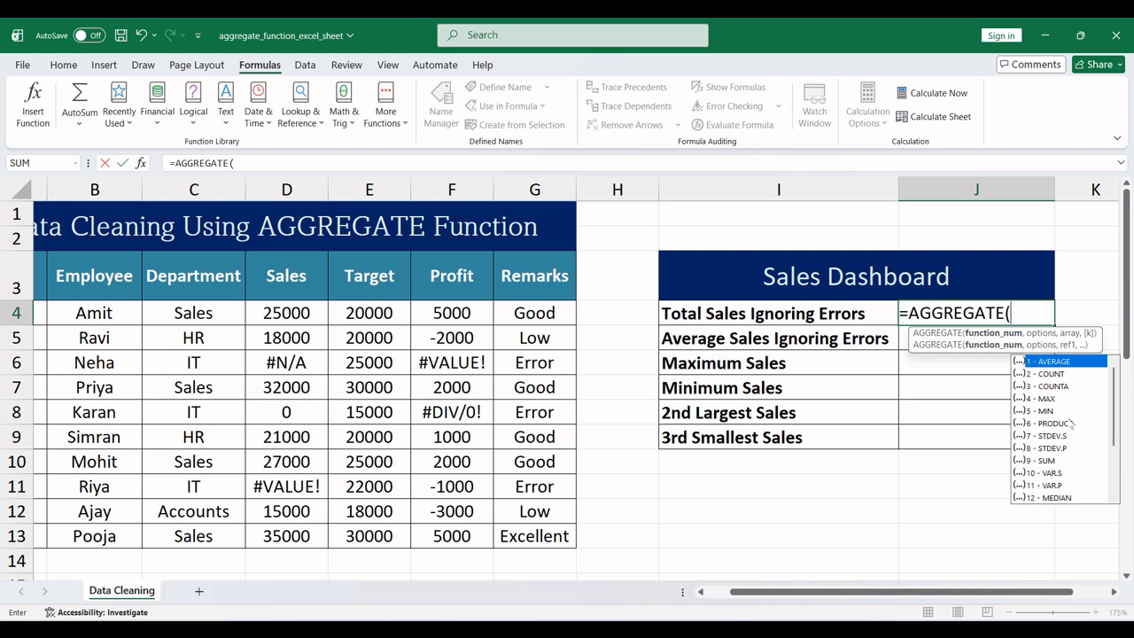
pyautogui.moveTo(1115, 403)
pyautogui.mouseDown()
pyautogui.moveTo(1115, 467)
pyautogui.moveTo(1117, 398)
pyautogui.mouseUp()
pyautogui.click(1034, 467)
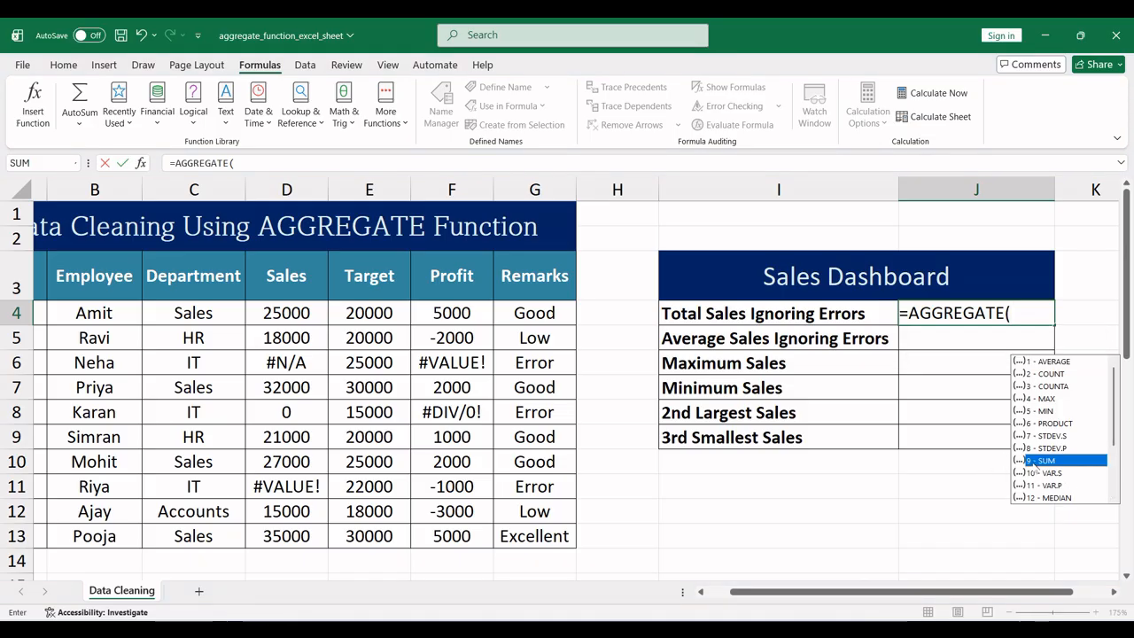
pyautogui.press('Tab')
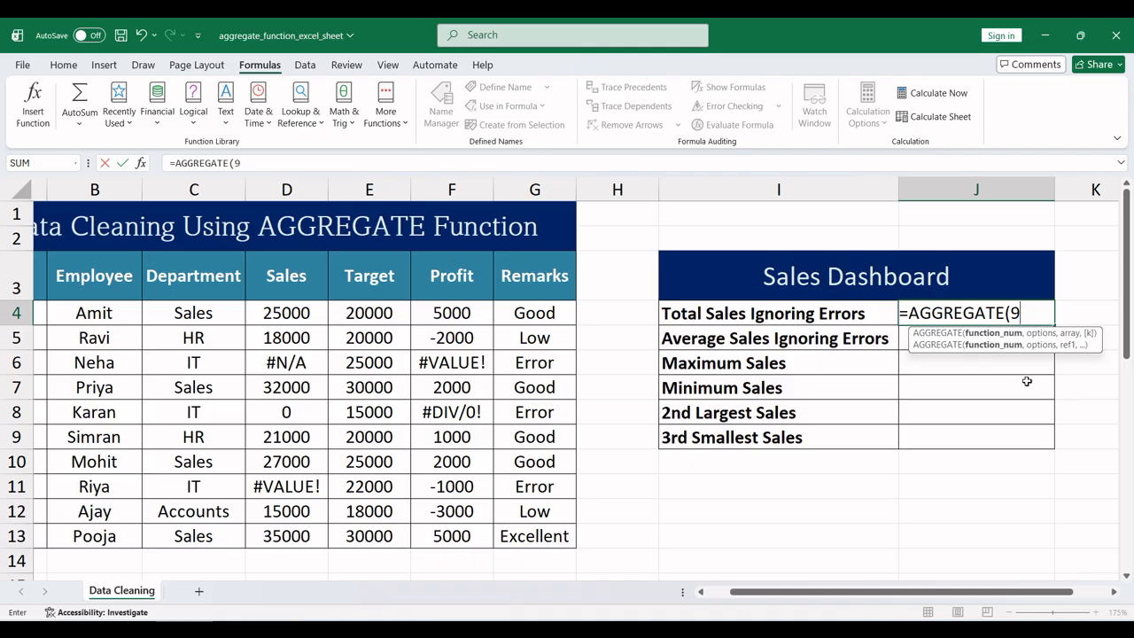
# Complete the J4 formula with option 6 to ignore error values and the Sales range D4:D13, and check the entry
pyautogui.write(',')
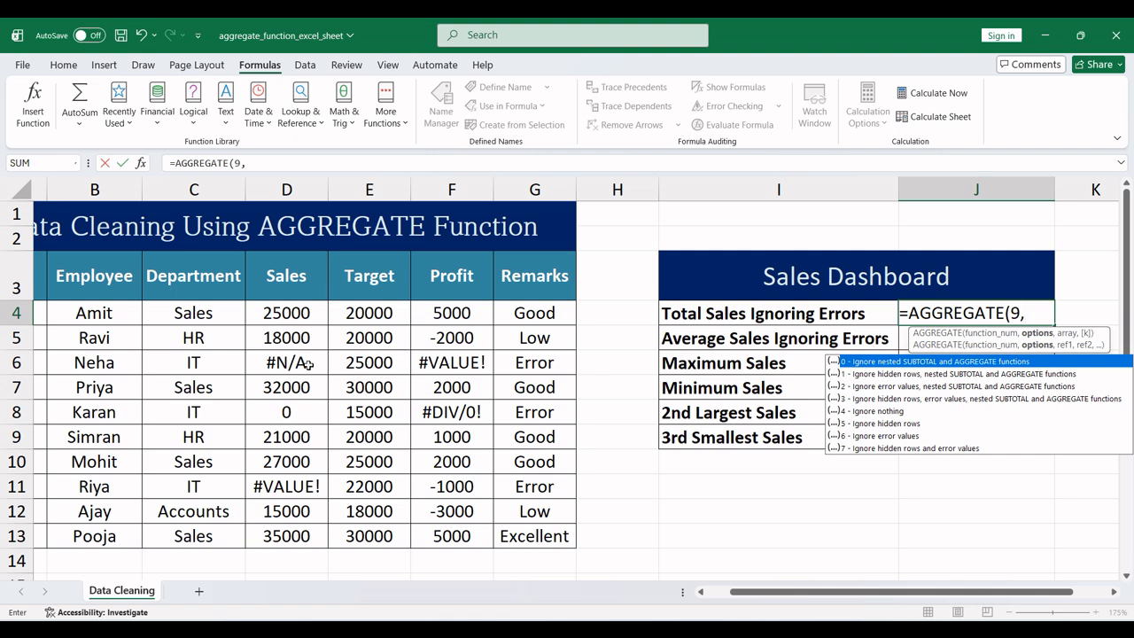
pyautogui.click(908, 437)
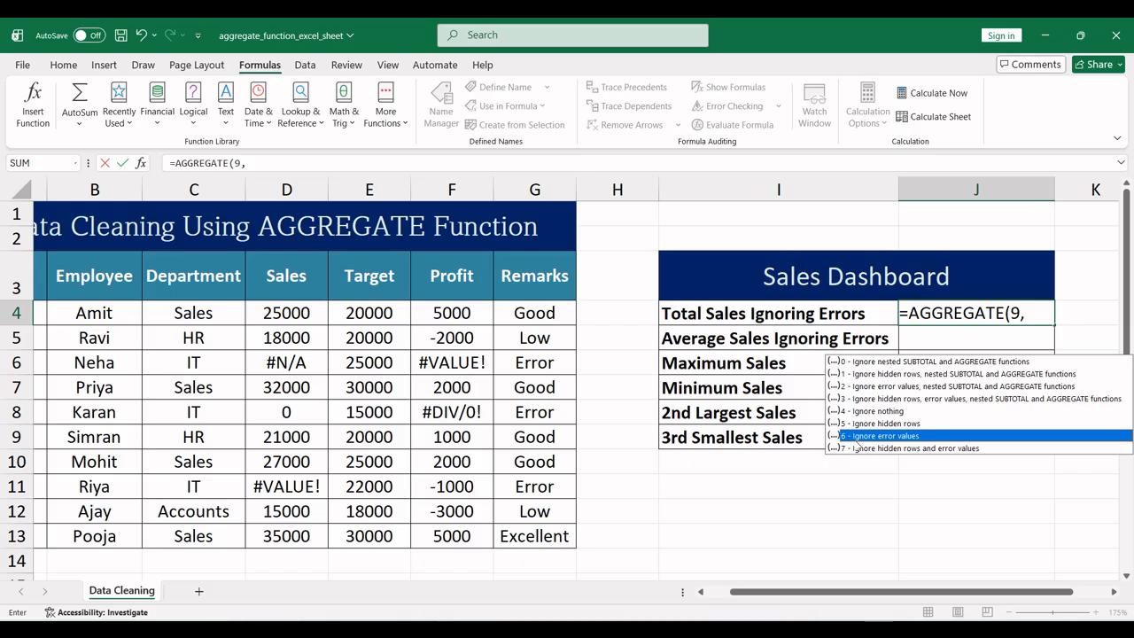
pyautogui.press('Tab')
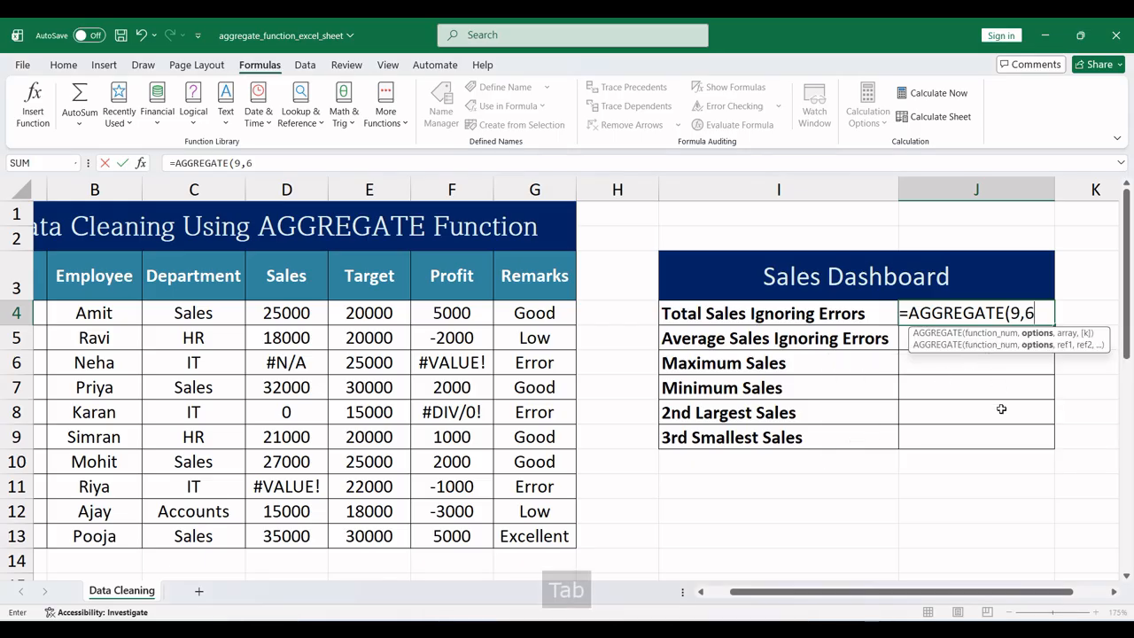
pyautogui.write(',')
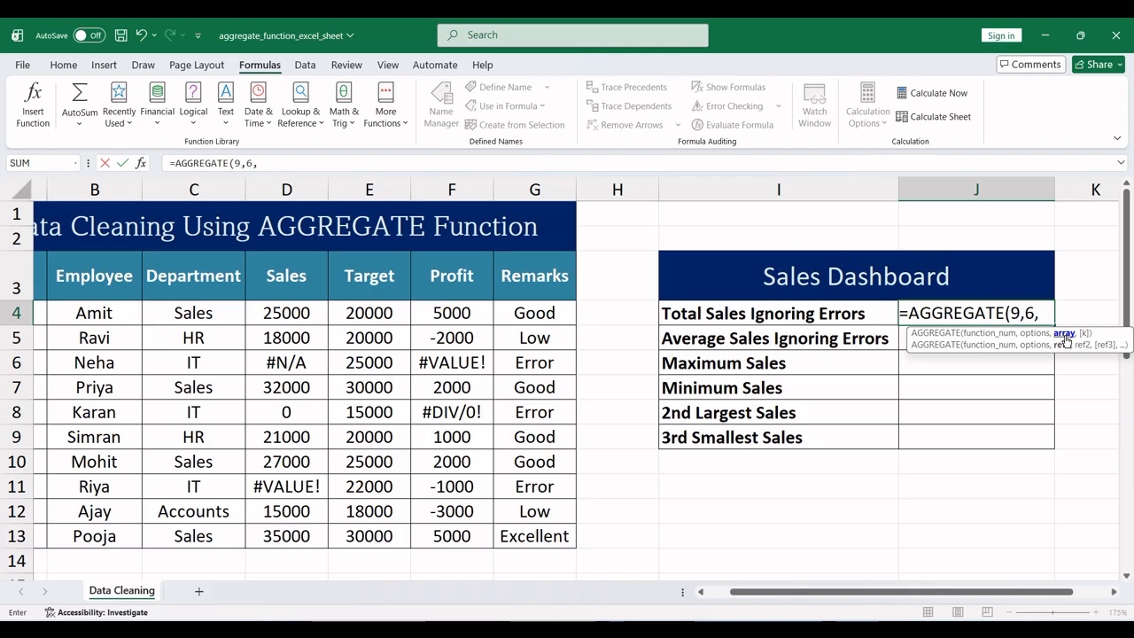
pyautogui.moveTo(301, 315); pyautogui.dragTo(311, 555)
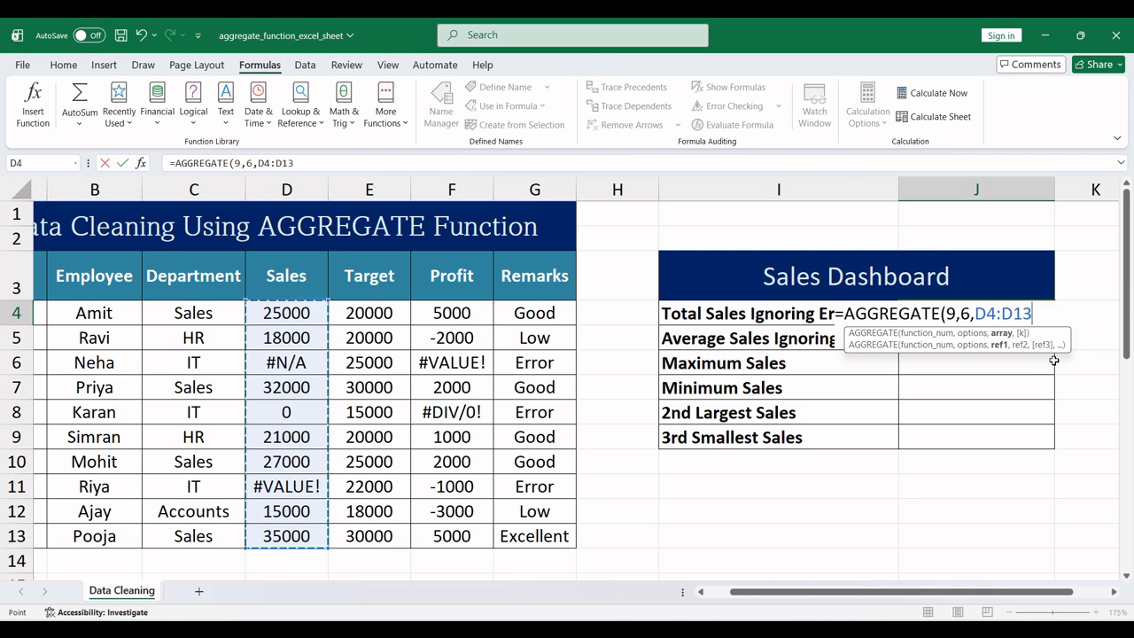
pyautogui.write(')')
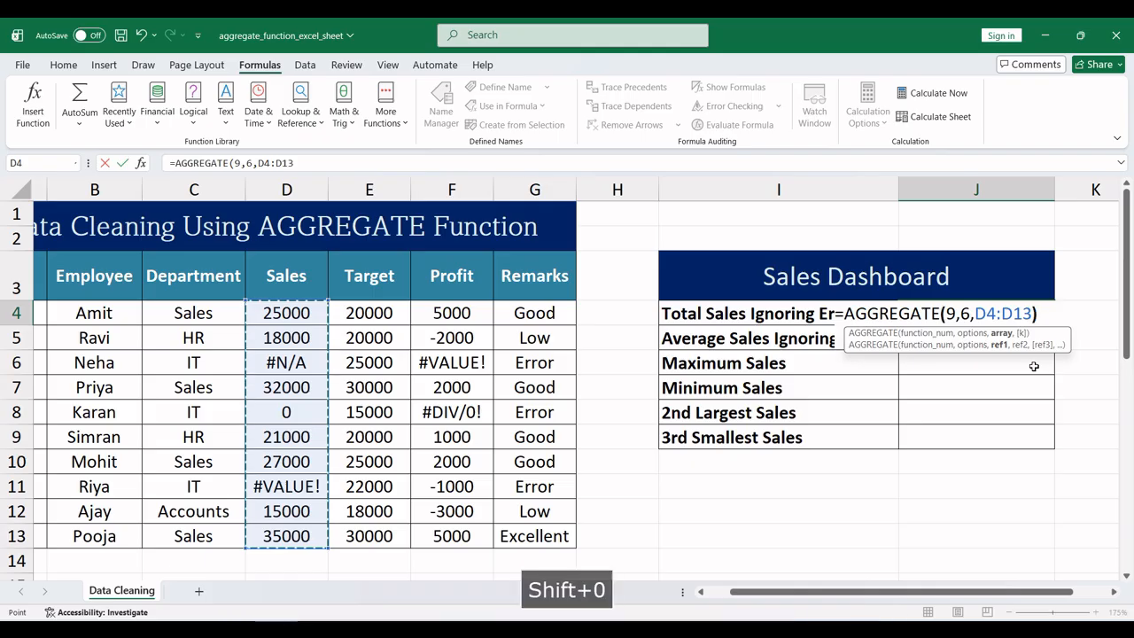
pyautogui.press('Return')
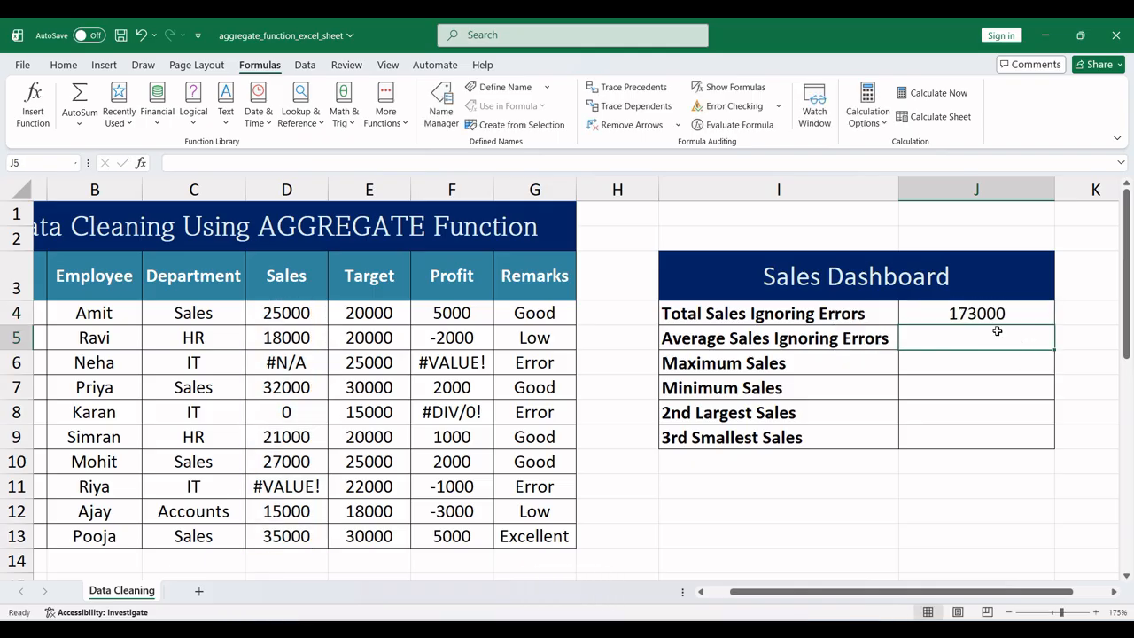
pyautogui.click(975, 315)
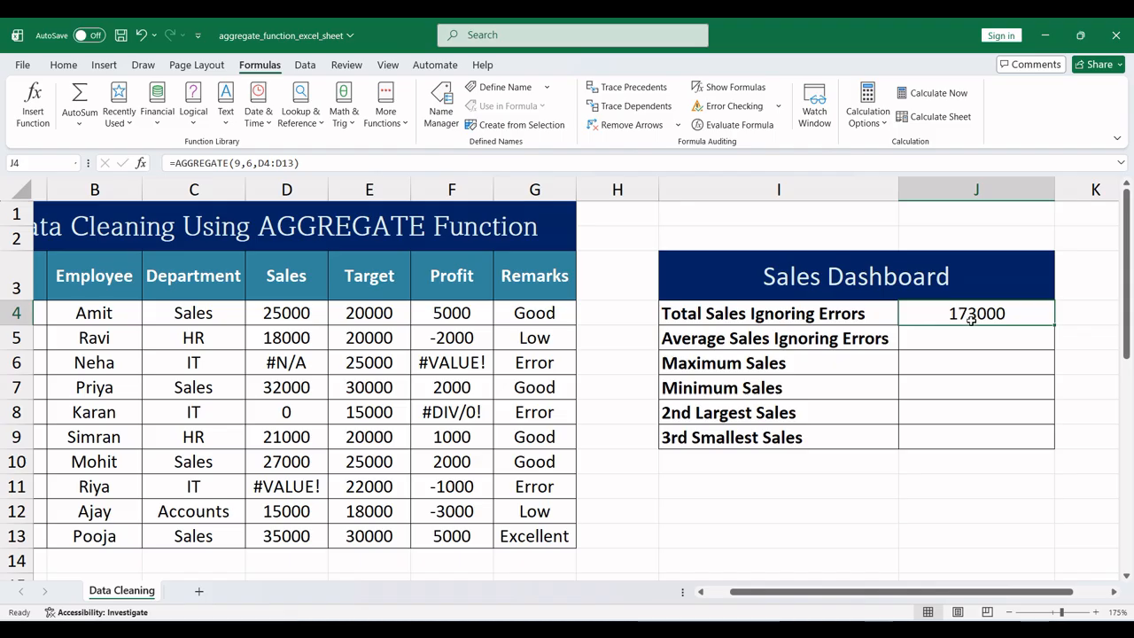
pyautogui.click(972, 333)
pyautogui.click(974, 310)
# Begin an AGGREGATE formula in J5 for Average Sales Ignoring Errors, using function number 1 (AVERAGE)
pyautogui.click(989, 344)
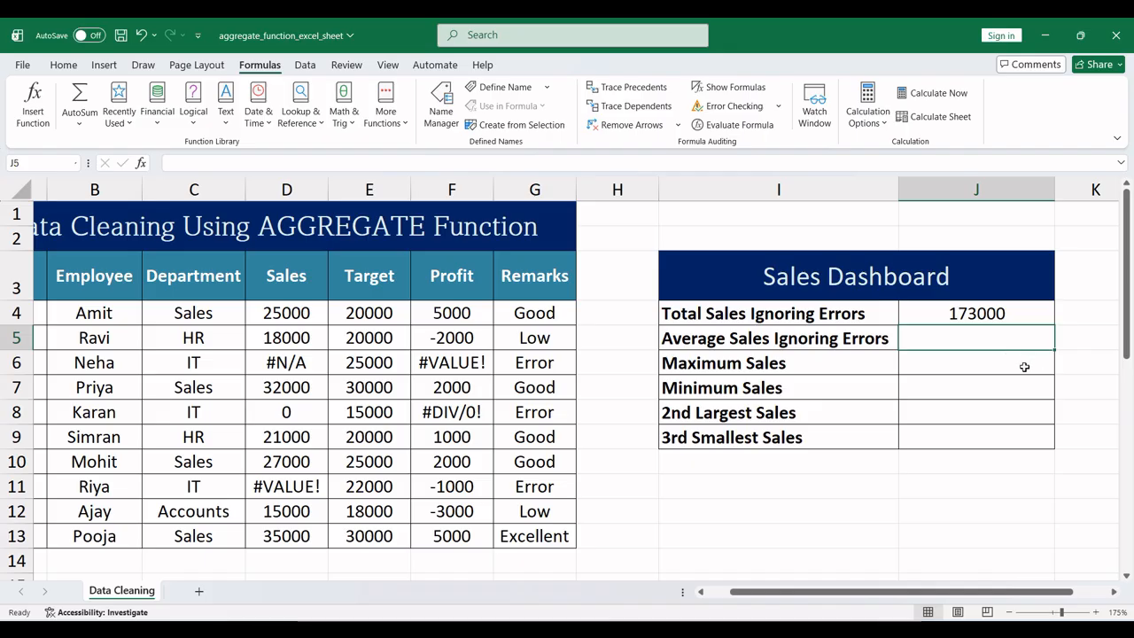
pyautogui.scroll(1, 1024, 366)
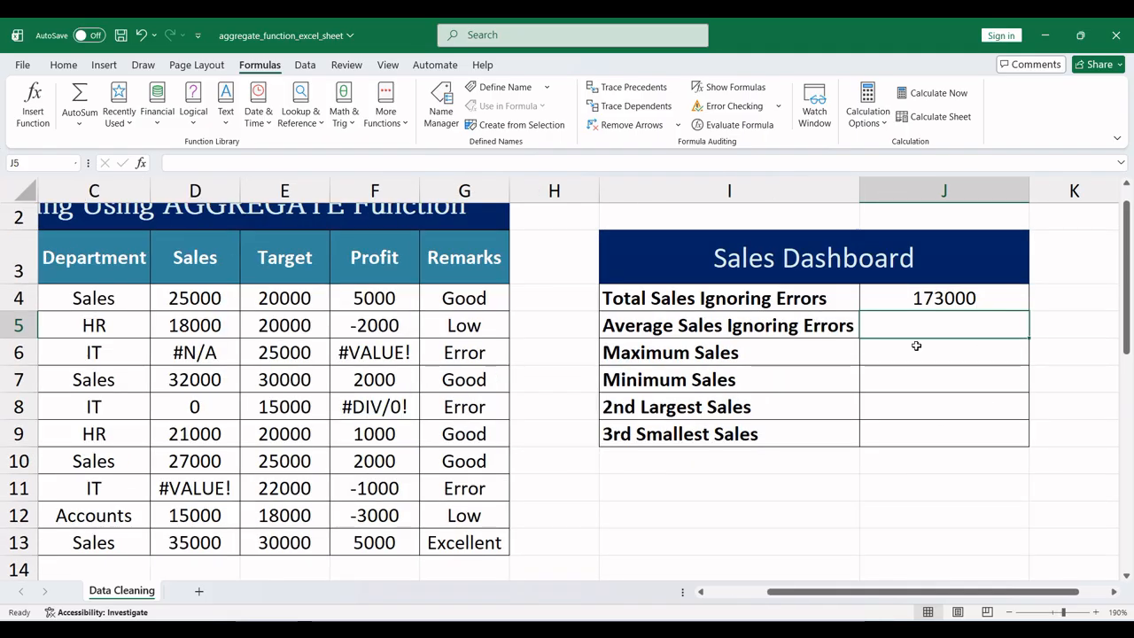
pyautogui.write('=')
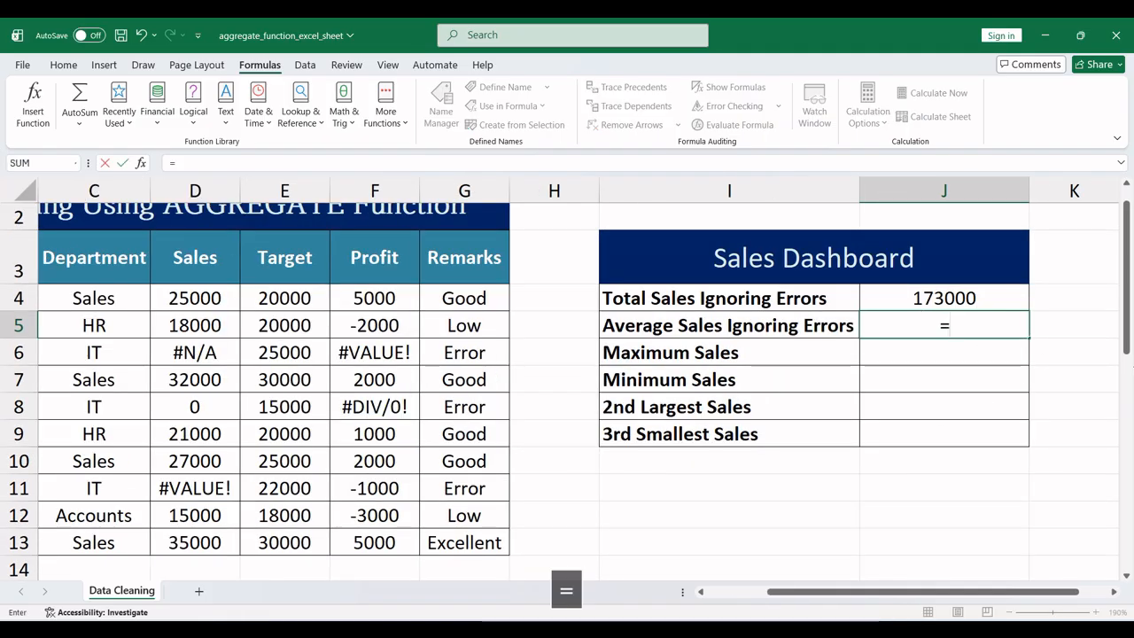
pyautogui.write('agg')
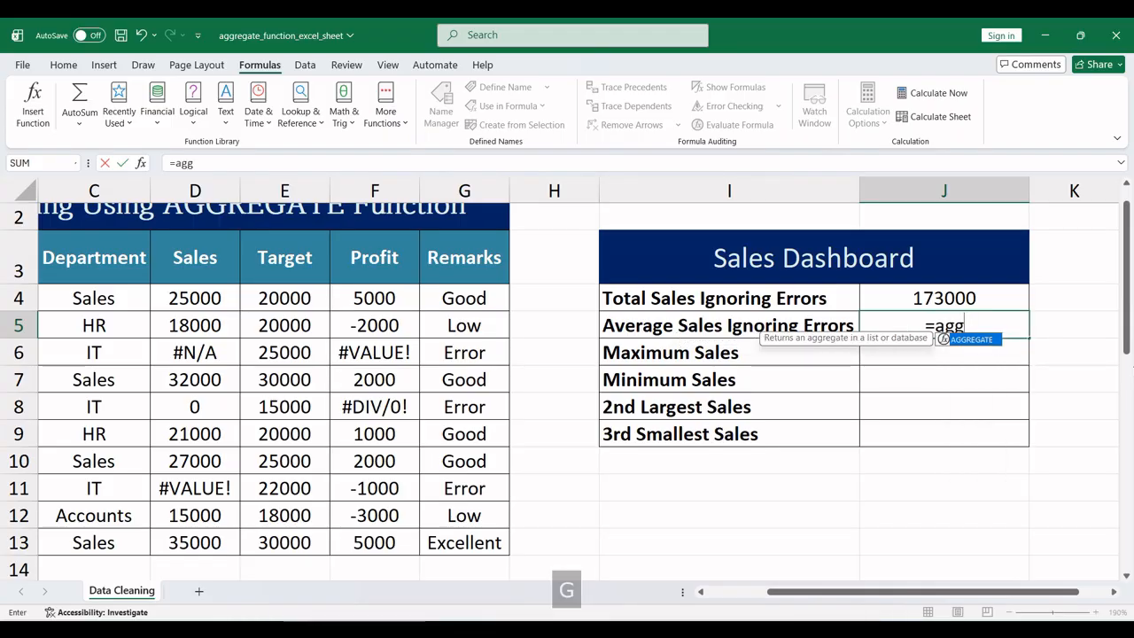
pyautogui.press('Tab')
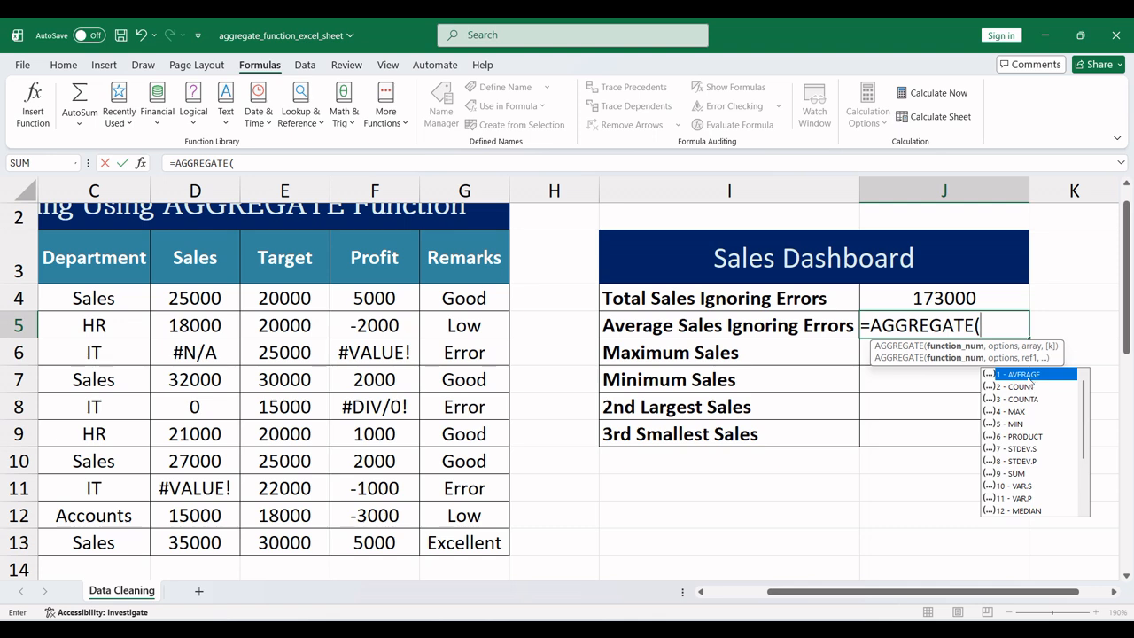
pyautogui.write('1')
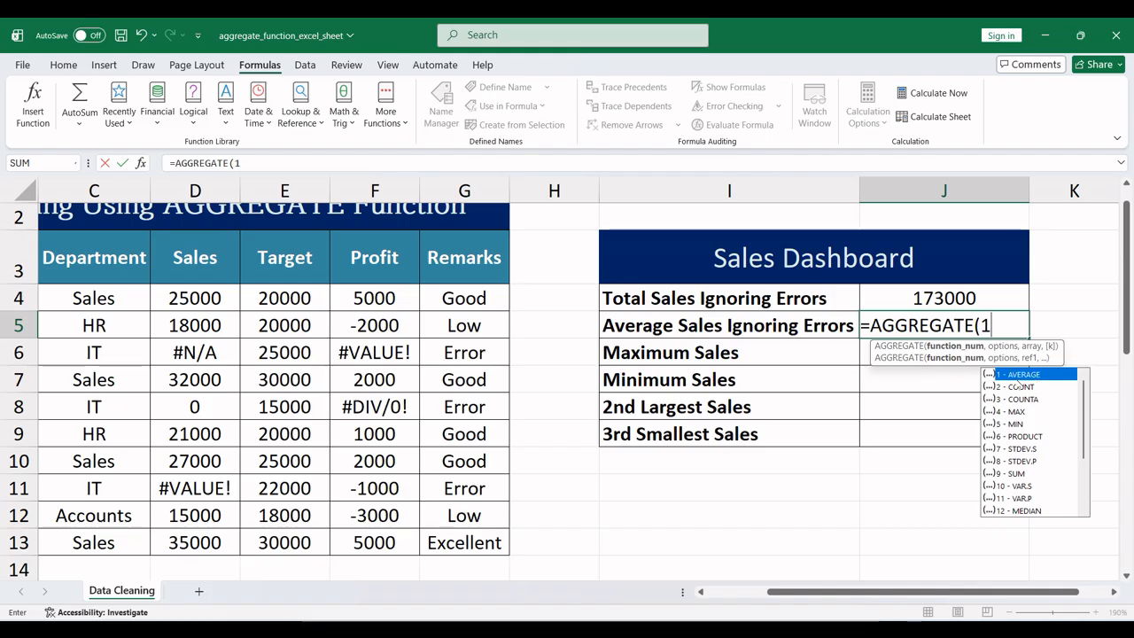
# Complete the J5 average formula with option 6 to ignore error values and the range D4:D13, and check the entry
pyautogui.write(',')
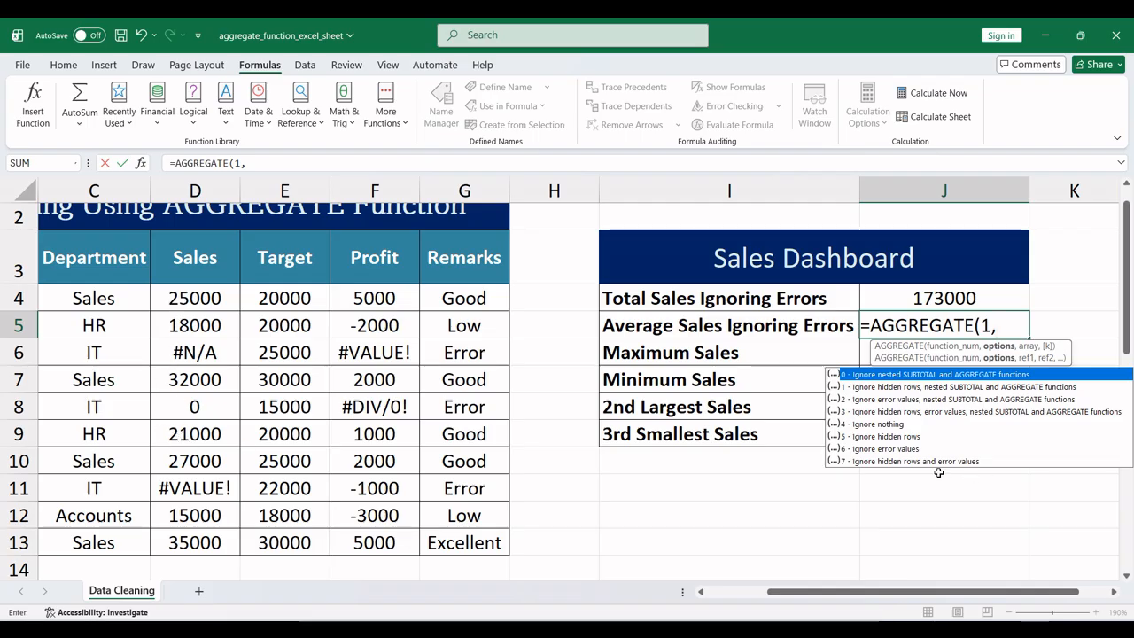
pyautogui.click(867, 449)
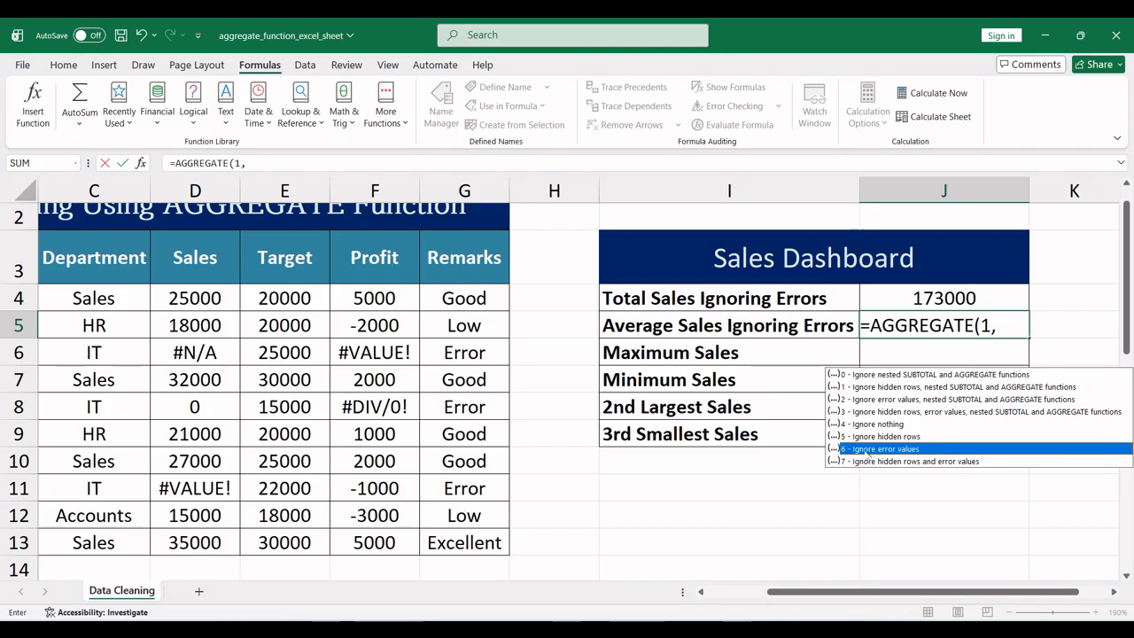
pyautogui.press('Tab')
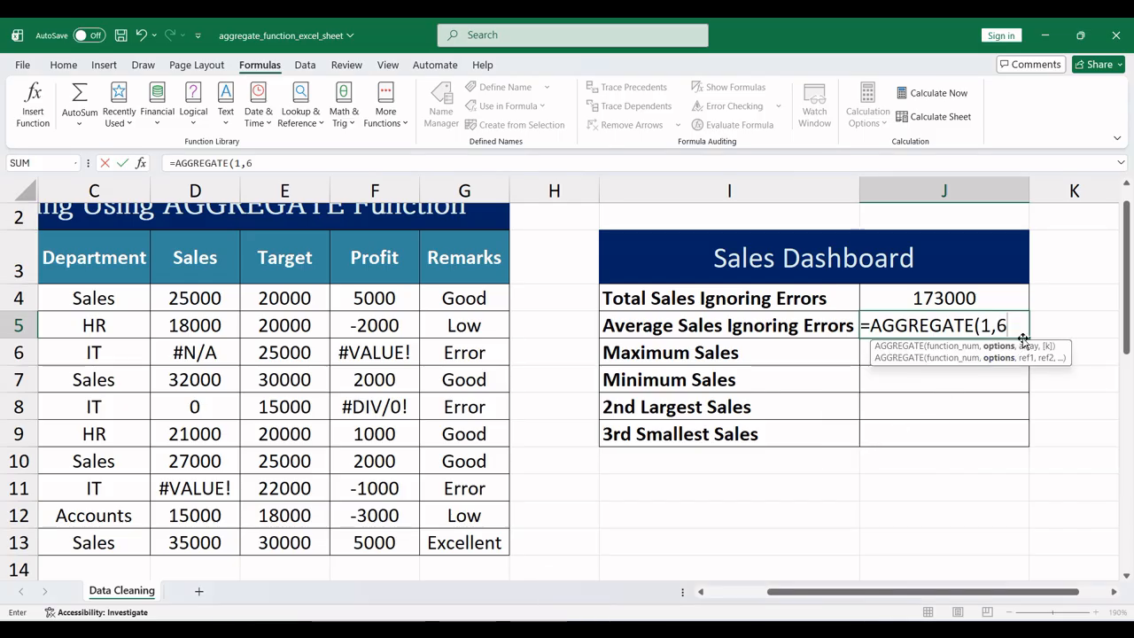
pyautogui.write(',')
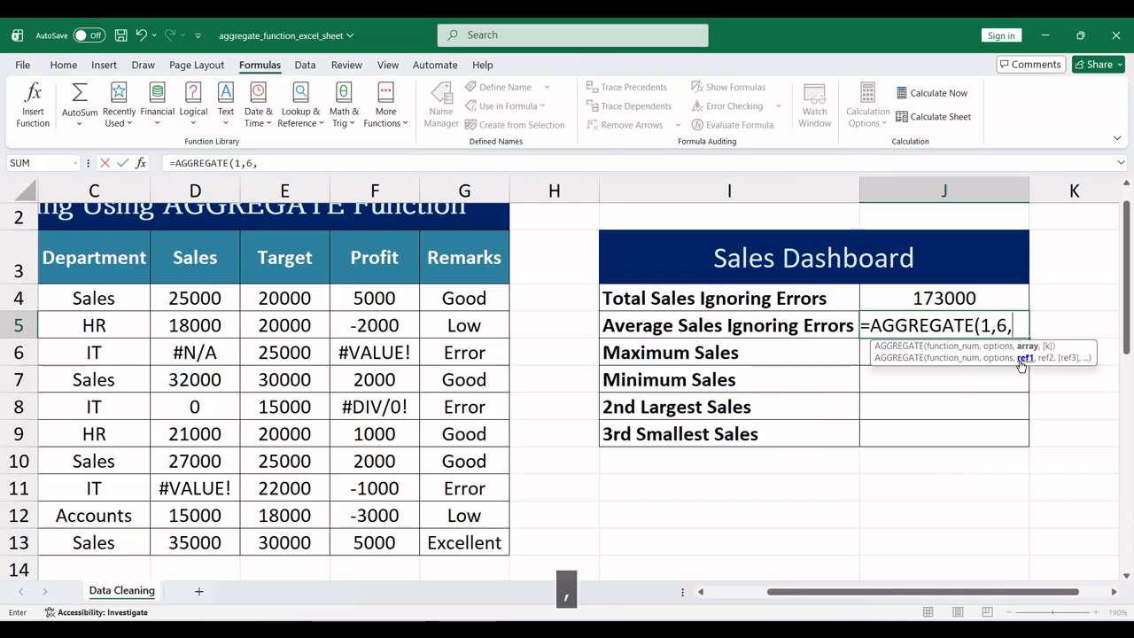
pyautogui.moveTo(193, 301); pyautogui.dragTo(200, 535)
pyautogui.write(')')
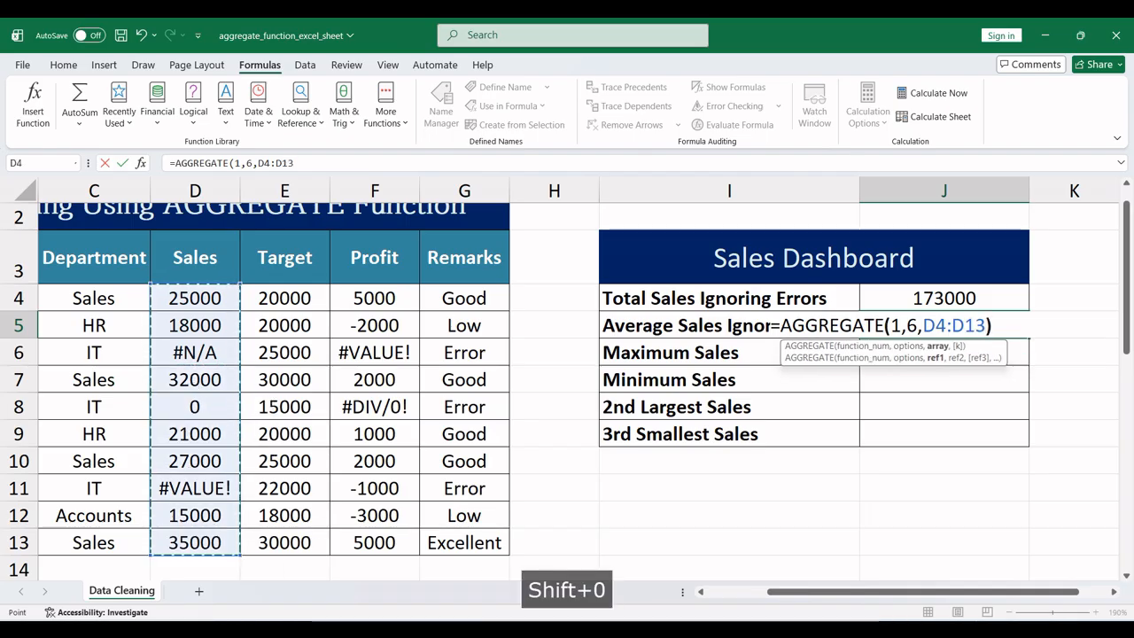
pyautogui.press('Return')
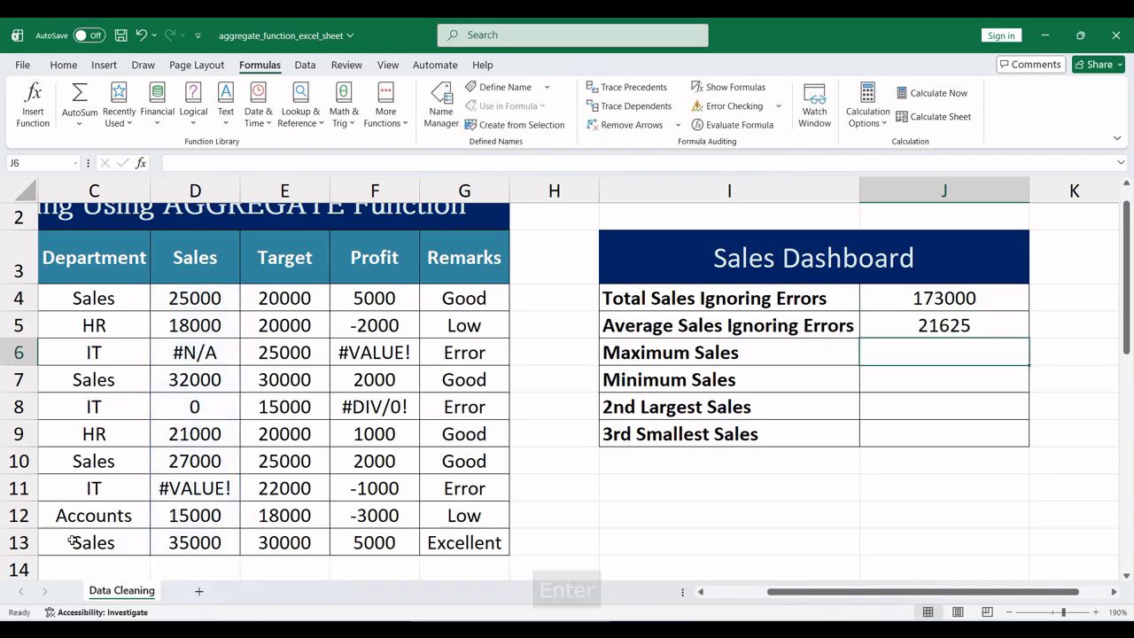
pyautogui.click(955, 333)
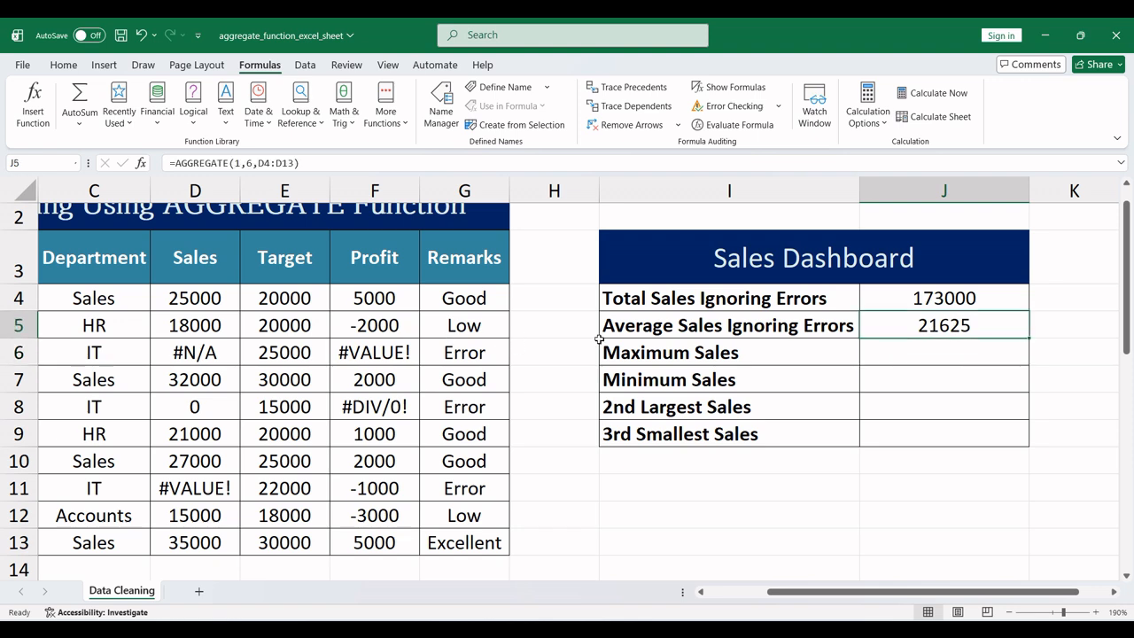
# Begin an AGGREGATE formula in J6 for Maximum Sales, using function number 4 (MAX)
pyautogui.click(910, 360)
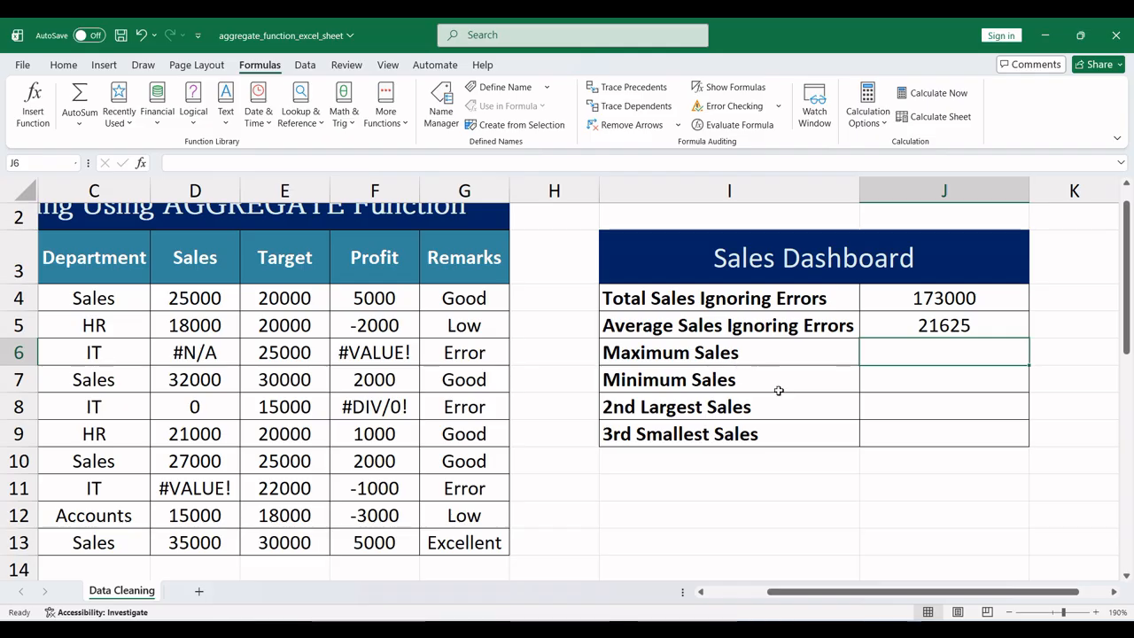
pyautogui.write('=')
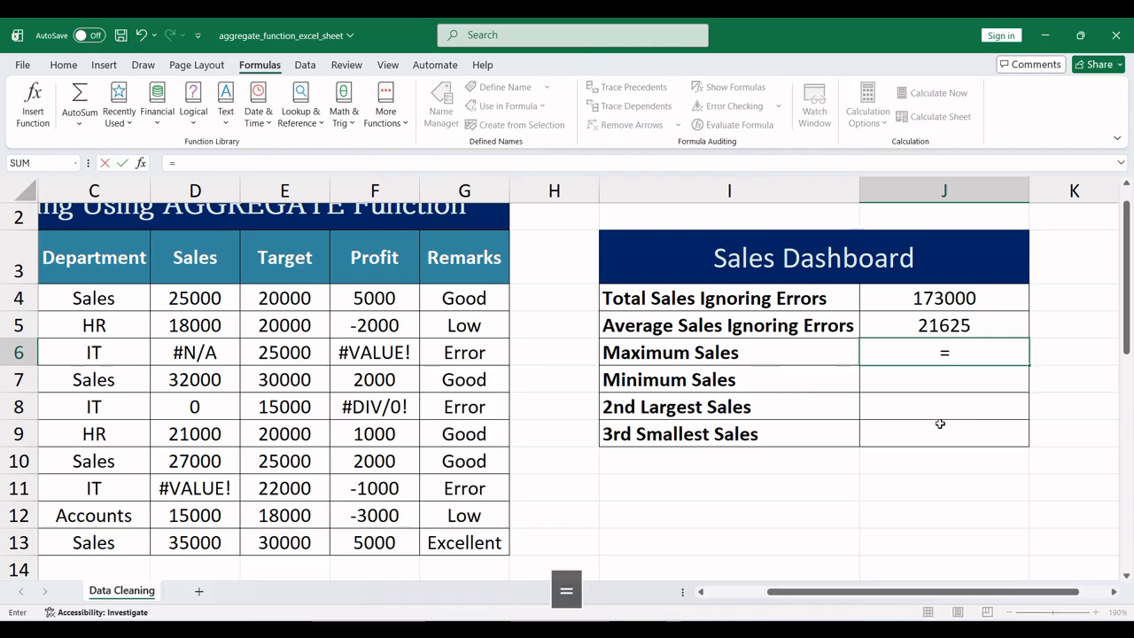
pyautogui.write('agg')
pyautogui.press('Tab')
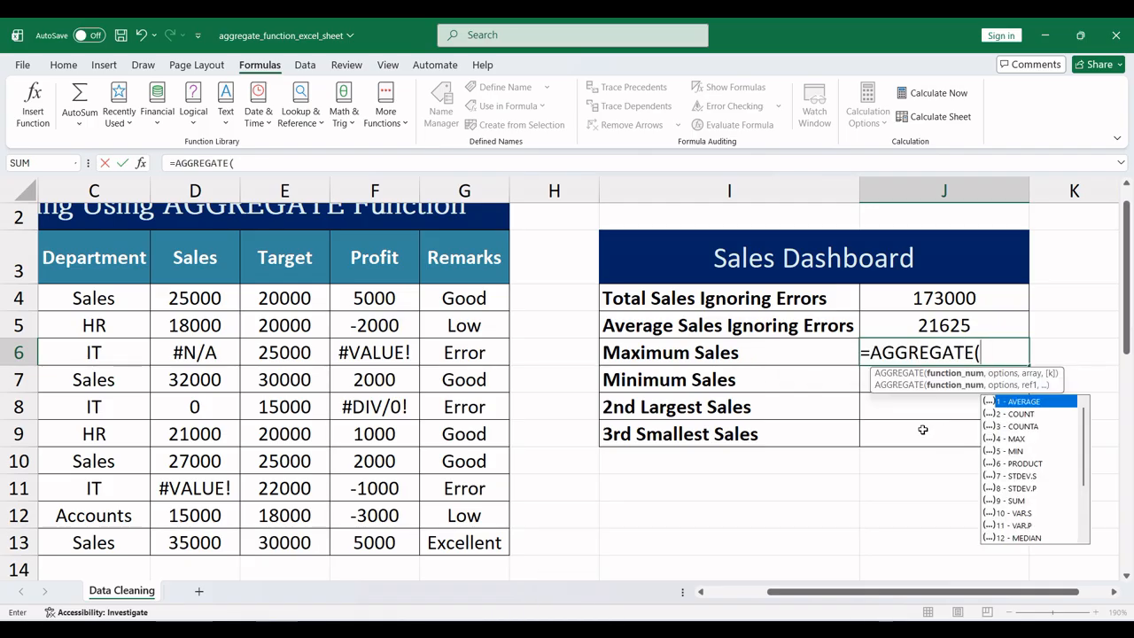
pyautogui.press('Down')
pyautogui.press('Down')
pyautogui.press('Down')
pyautogui.write('4')
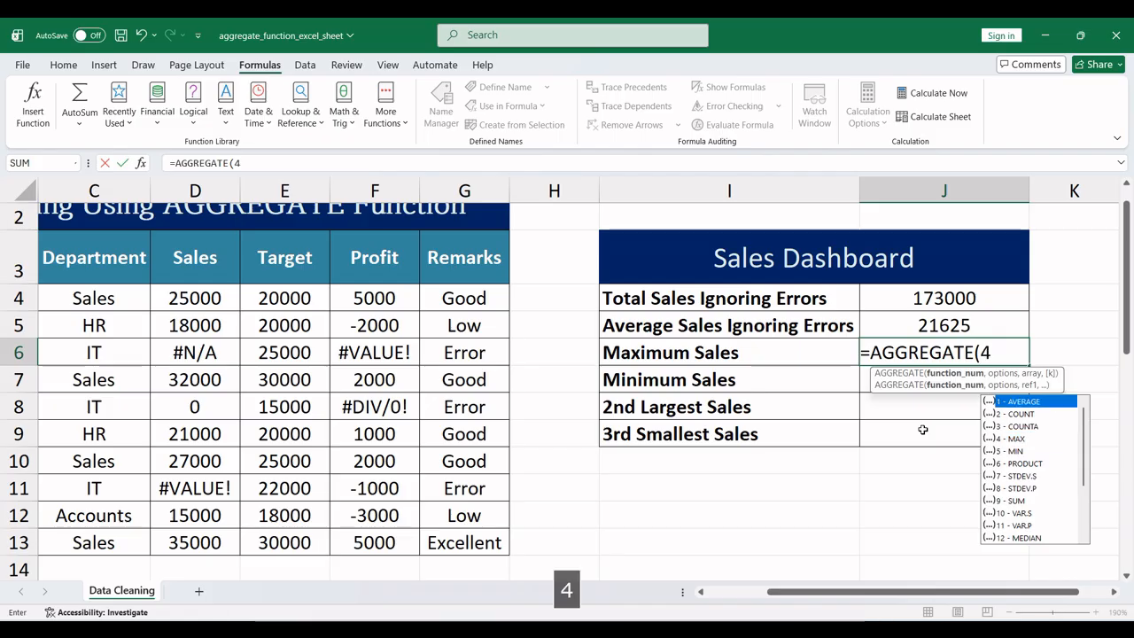
pyautogui.write(',')
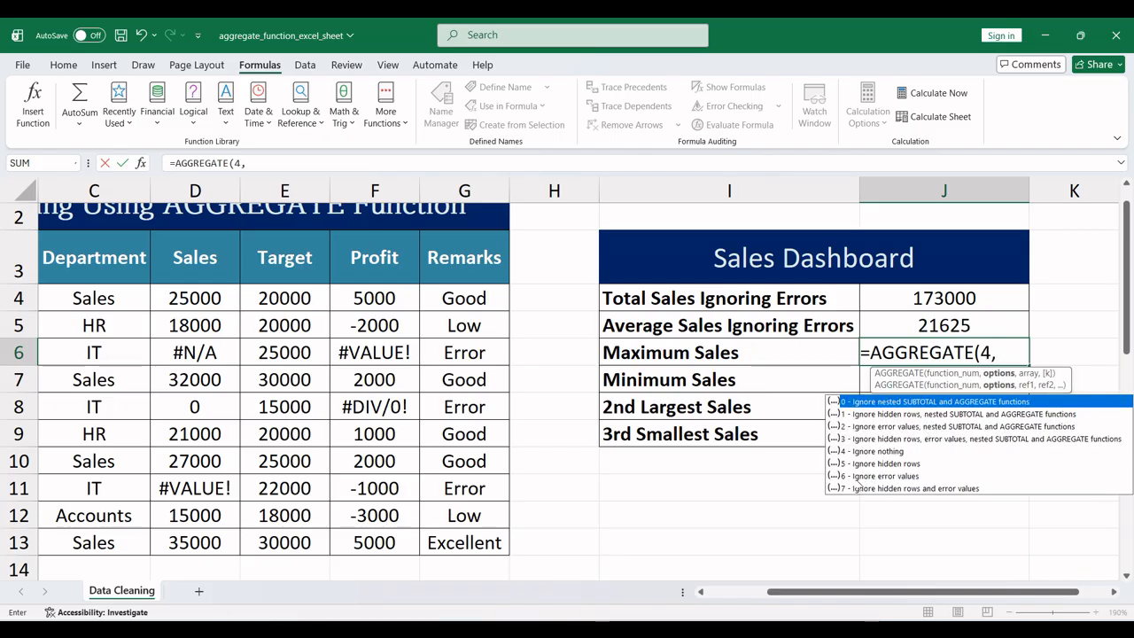
# Complete the J6 maximum formula with option 6 to ignore error values and the range D4:D13, and check the entry
pyautogui.click(857, 476)
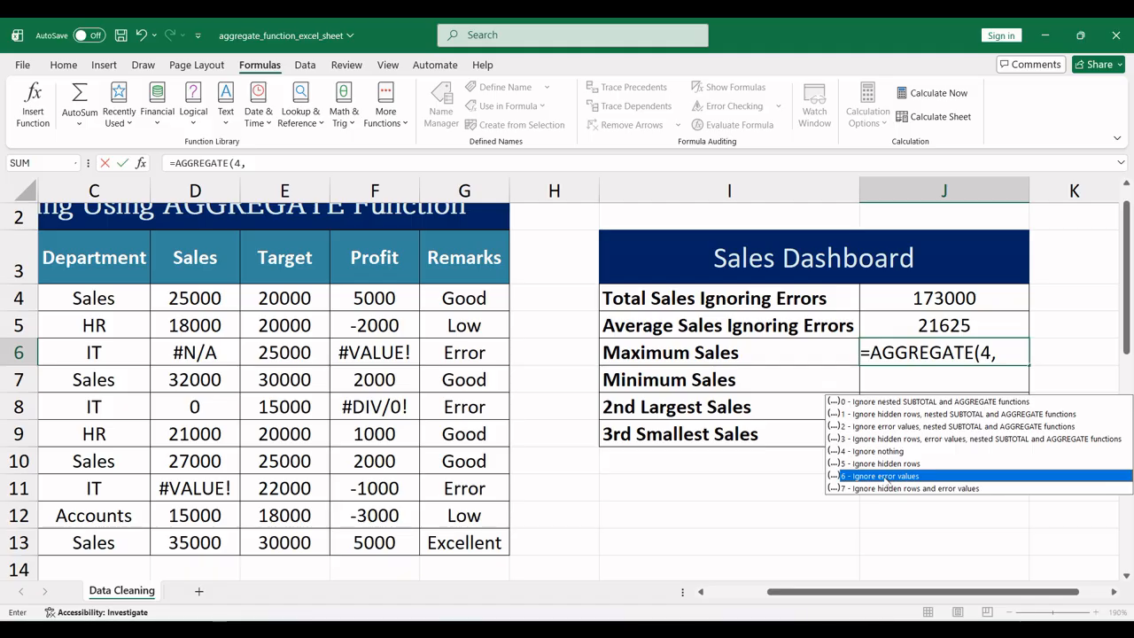
pyautogui.write('6')
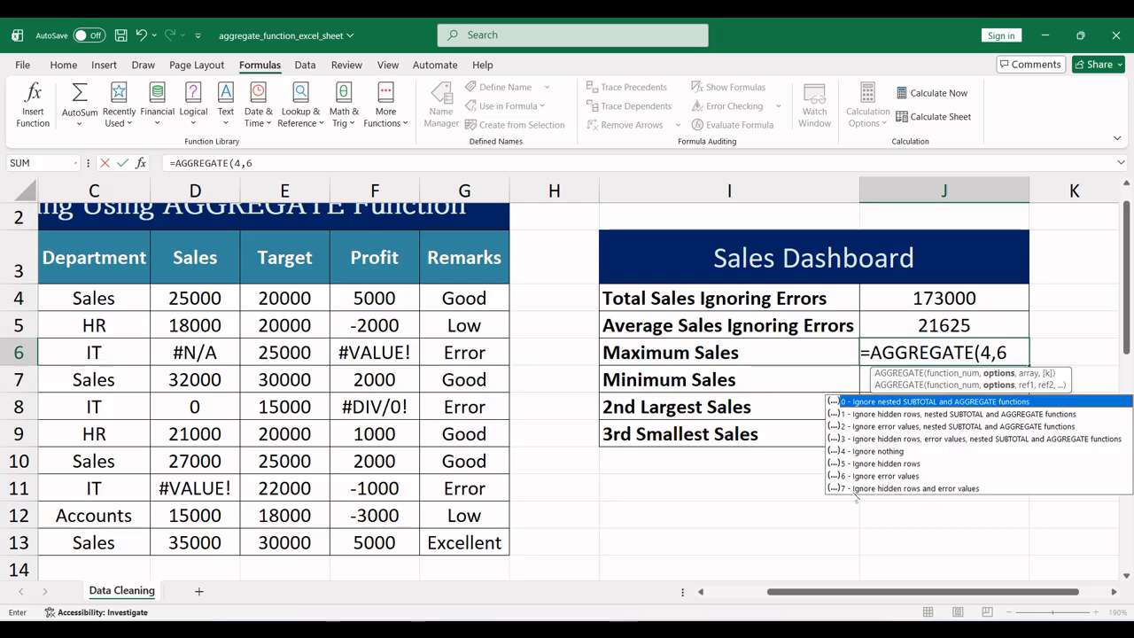
pyautogui.write(',')
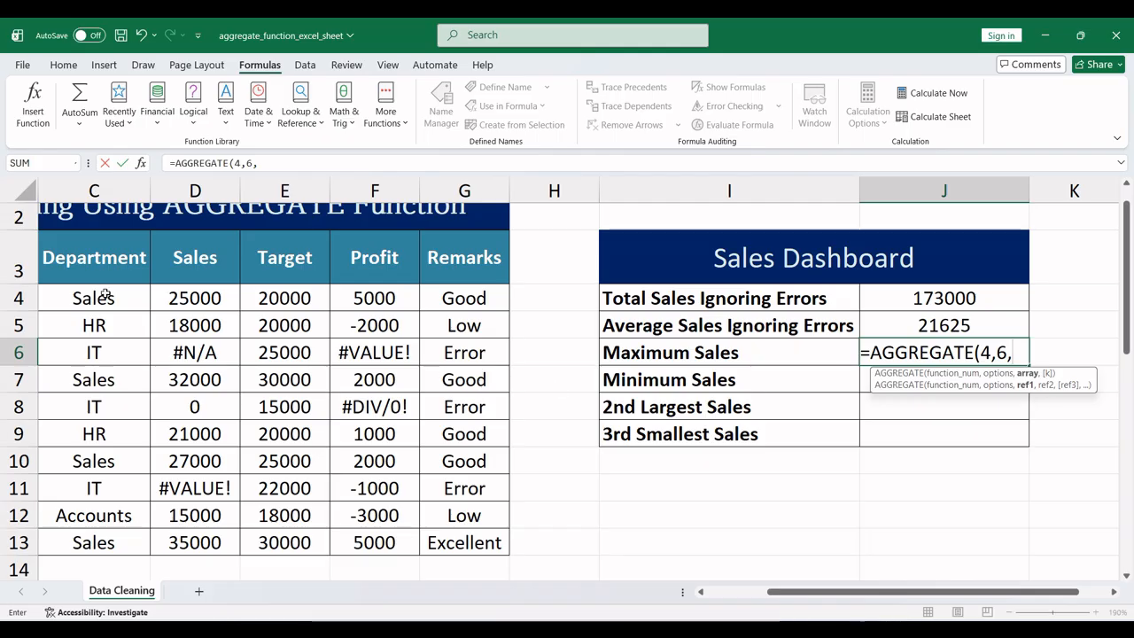
pyautogui.moveTo(168, 300); pyautogui.dragTo(175, 545)
pyautogui.write(')')
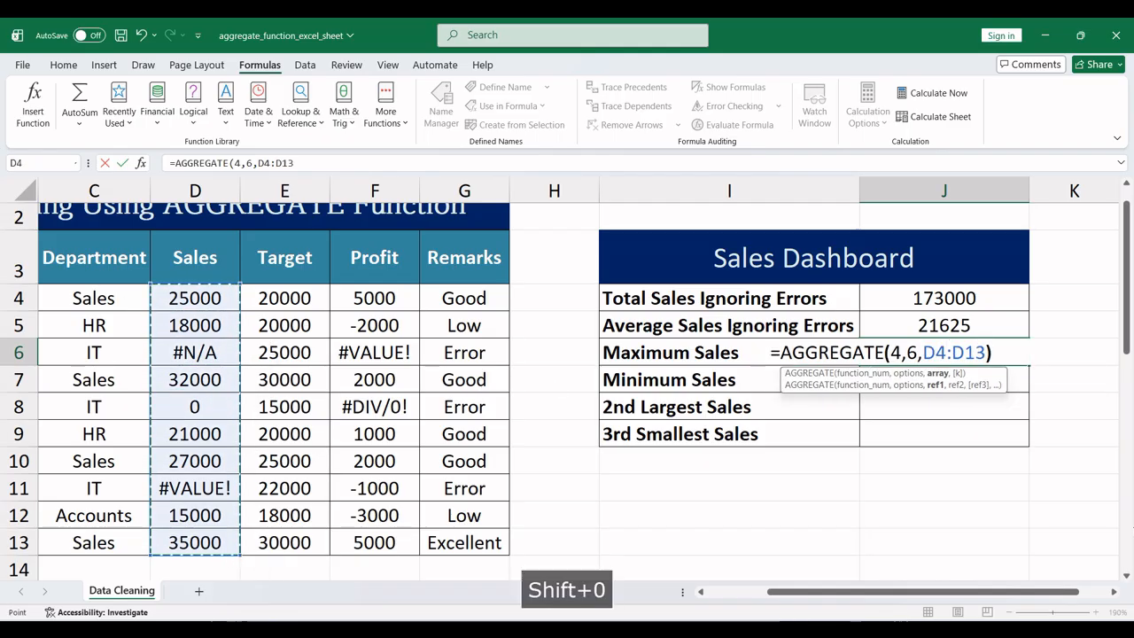
pyautogui.press('Return')
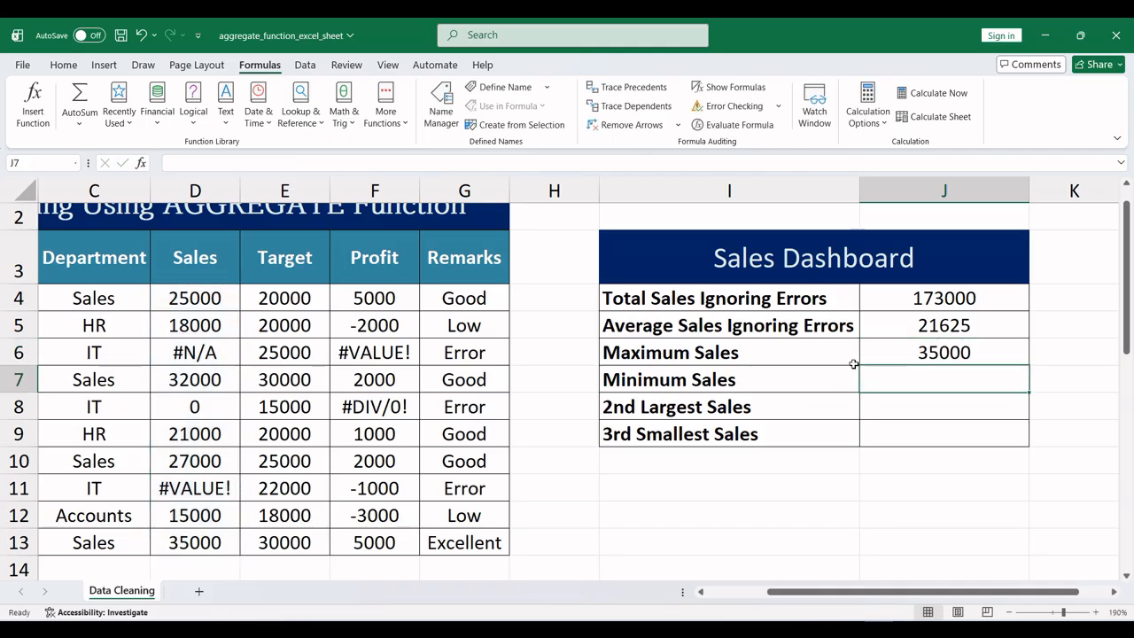
pyautogui.click(898, 355)
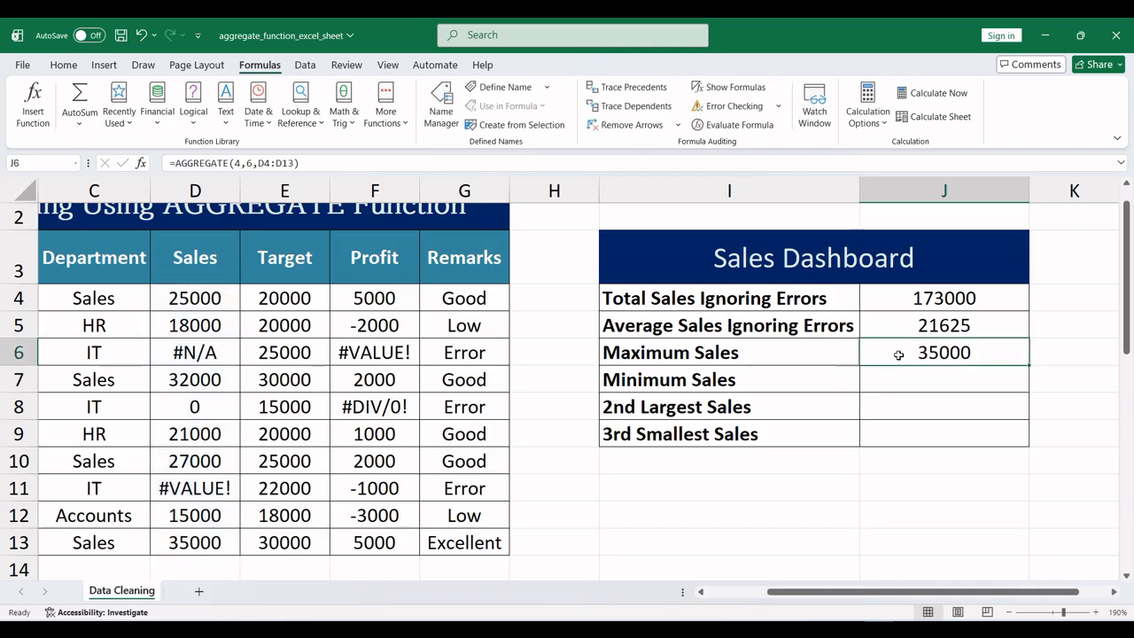
# Look through the Sales values in D4:D13 to verify the largest one against the Maximum Sales result
pyautogui.click(285, 468)
pyautogui.click(285, 528)
pyautogui.moveTo(284, 452); pyautogui.dragTo(281, 436)
pyautogui.click(279, 375)
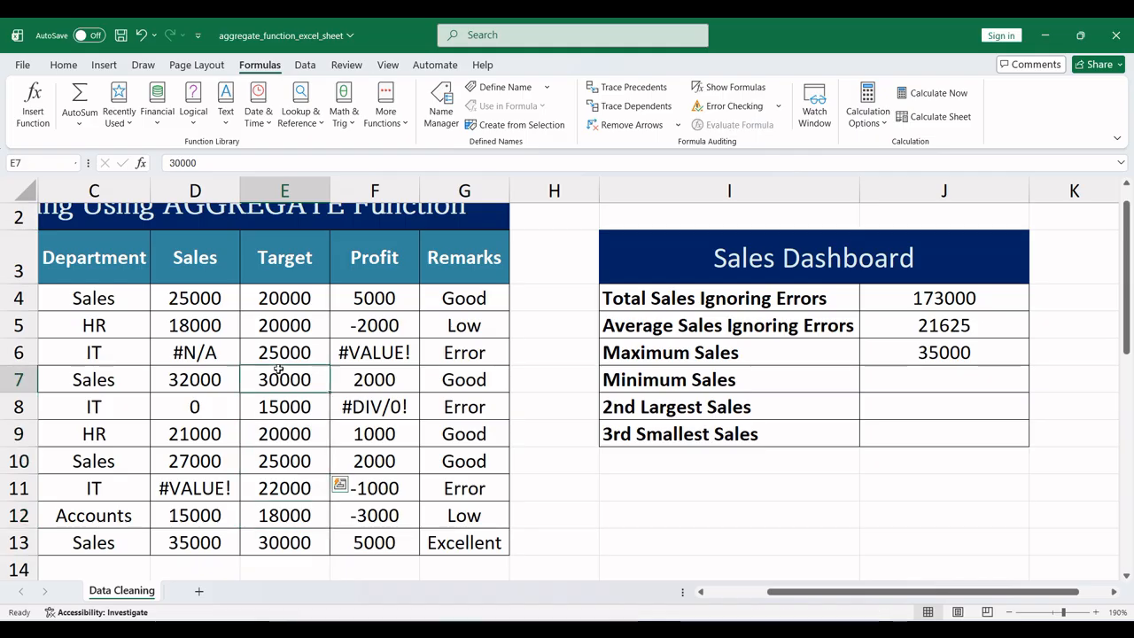
pyautogui.click(281, 328)
pyautogui.click(268, 461)
pyautogui.moveTo(200, 301); pyautogui.dragTo(203, 555)
pyautogui.click(202, 551)
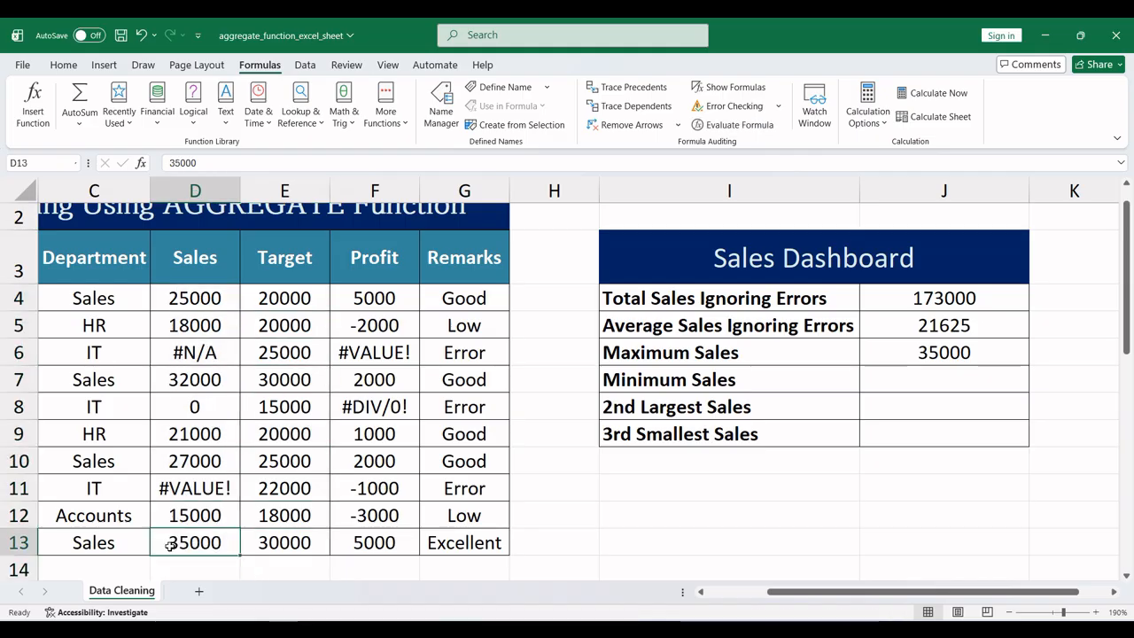
# Begin an AGGREGATE formula in J7 for Minimum Sales, using function number 5 (MIN)
pyautogui.click(947, 383)
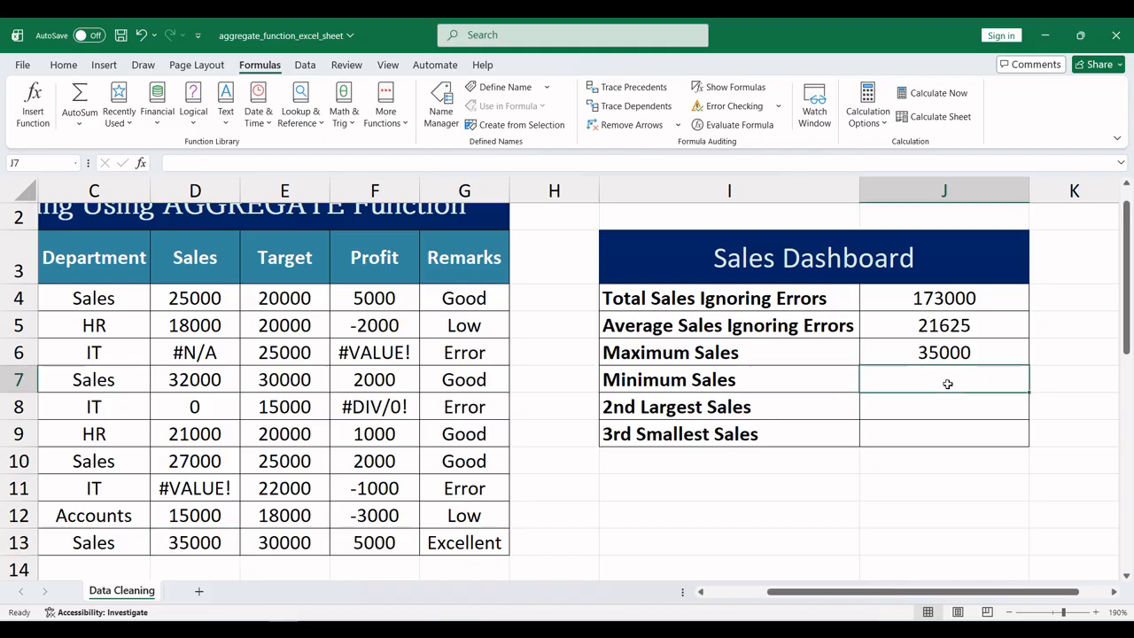
pyautogui.write('=agg')
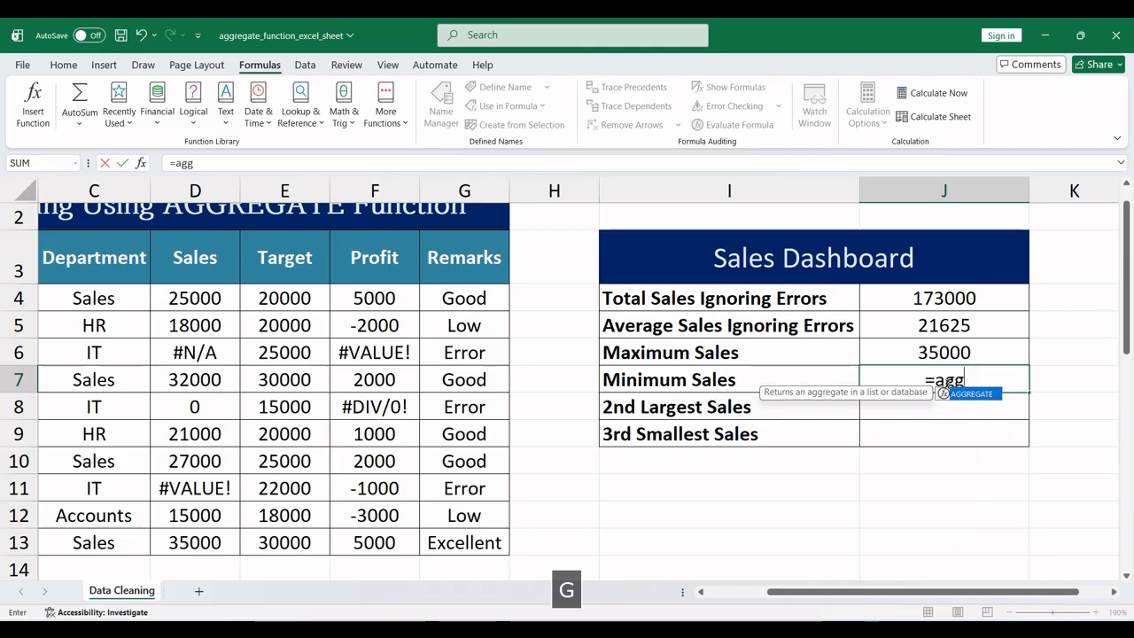
pyautogui.press('Tab')
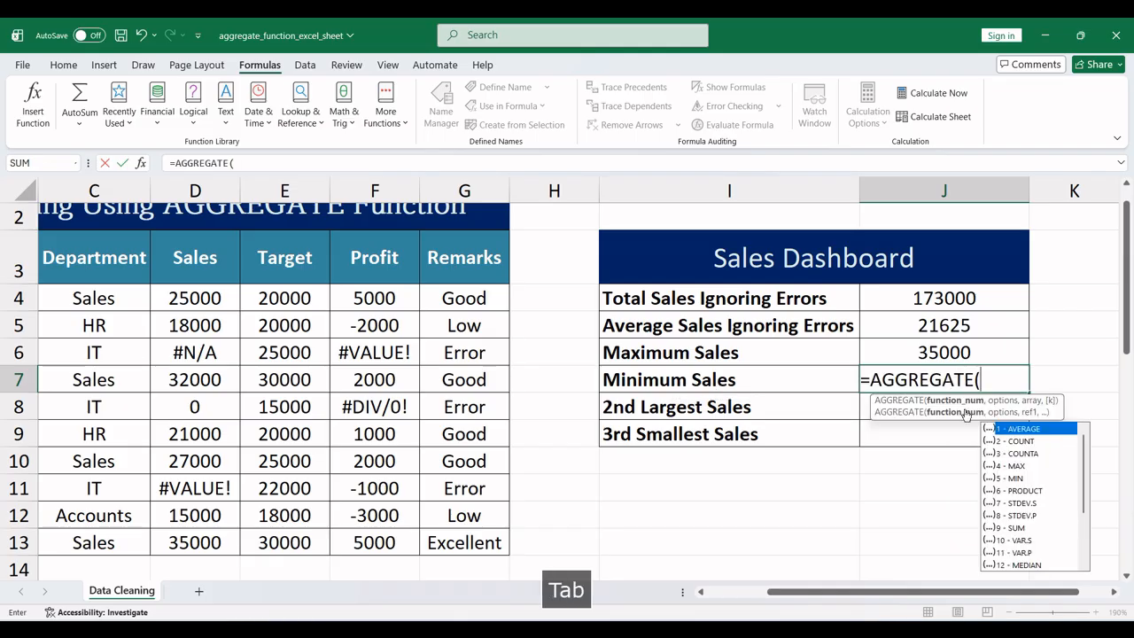
pyautogui.click(1015, 479)
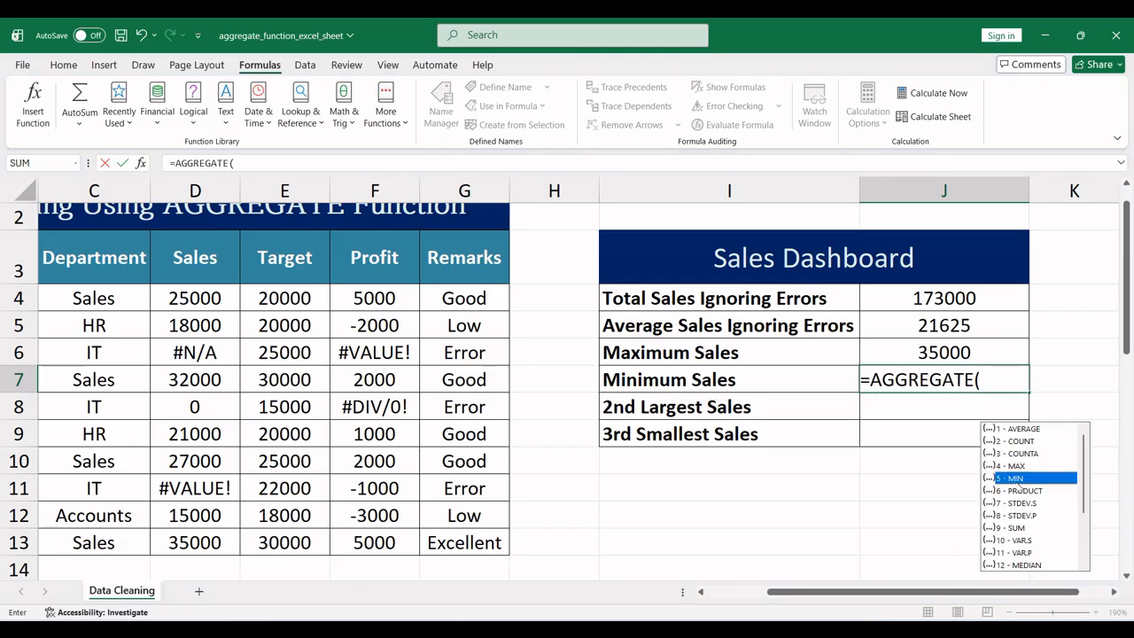
pyautogui.write('5,')
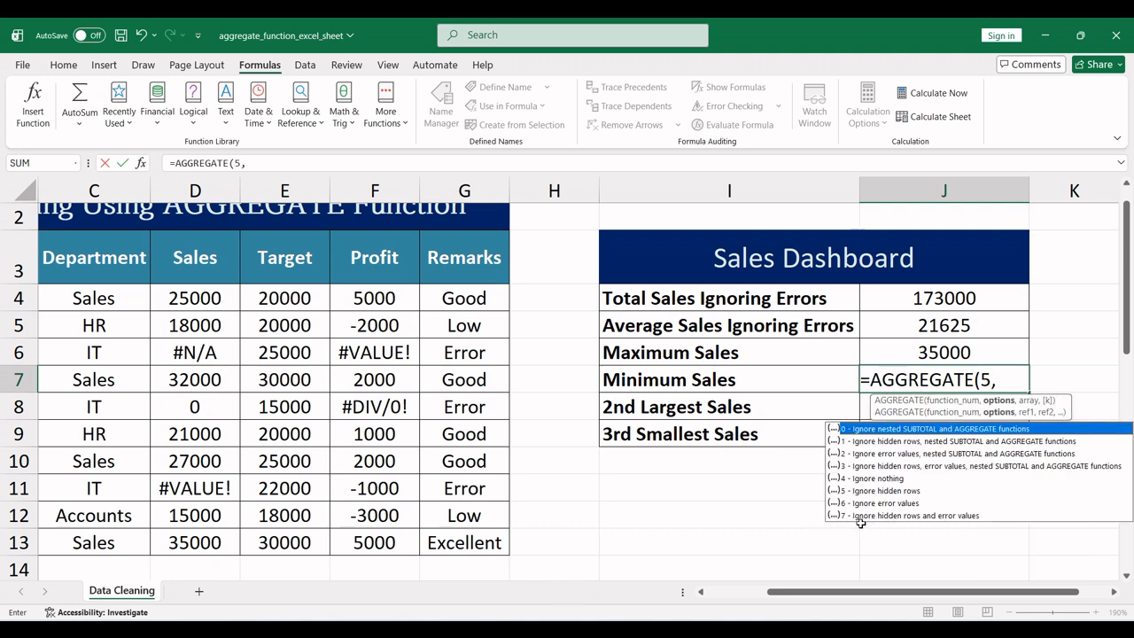
# Complete the J7 minimum formula with option 7 to ignore hidden rows and error values over D4:D13, and check it against D8
pyautogui.click(911, 516)
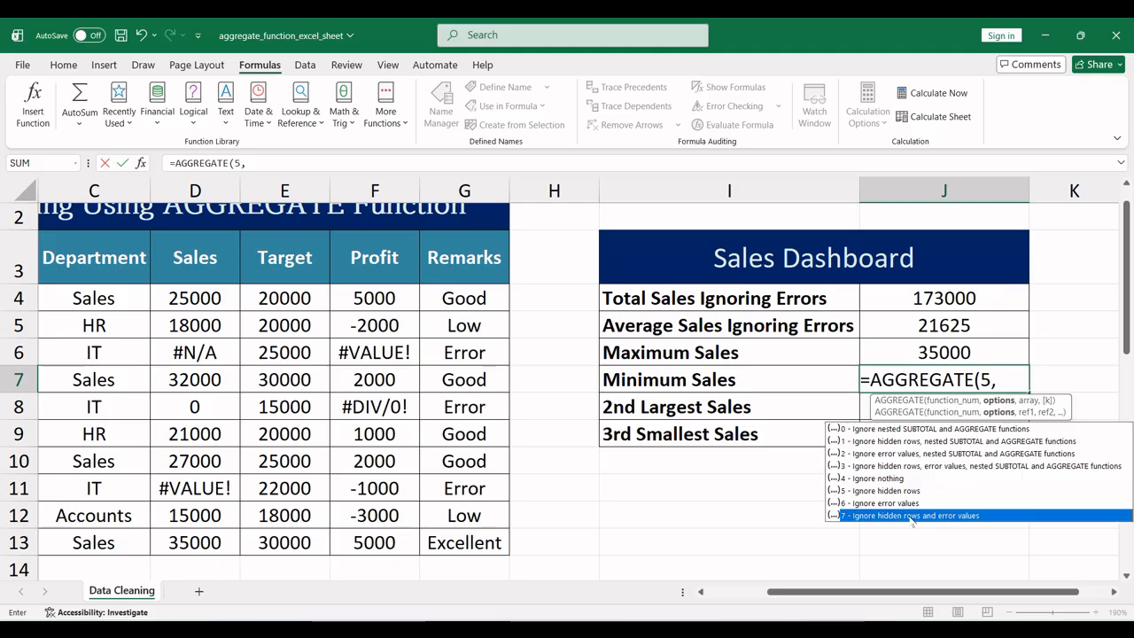
pyautogui.write('7,')
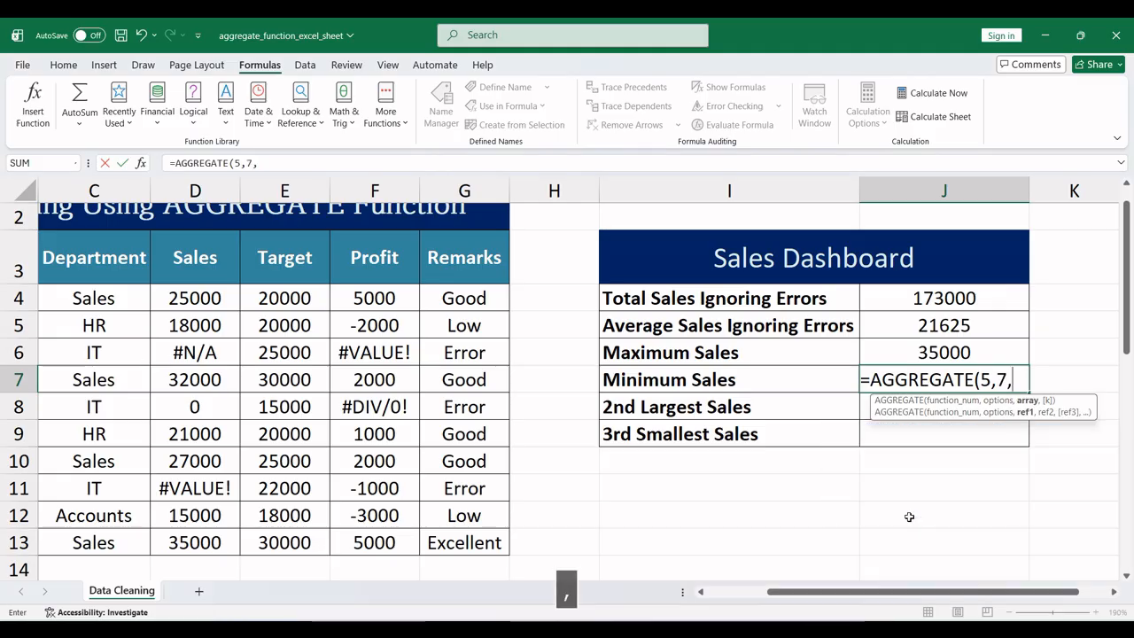
pyautogui.moveTo(196, 299); pyautogui.dragTo(191, 542)
pyautogui.write(')')
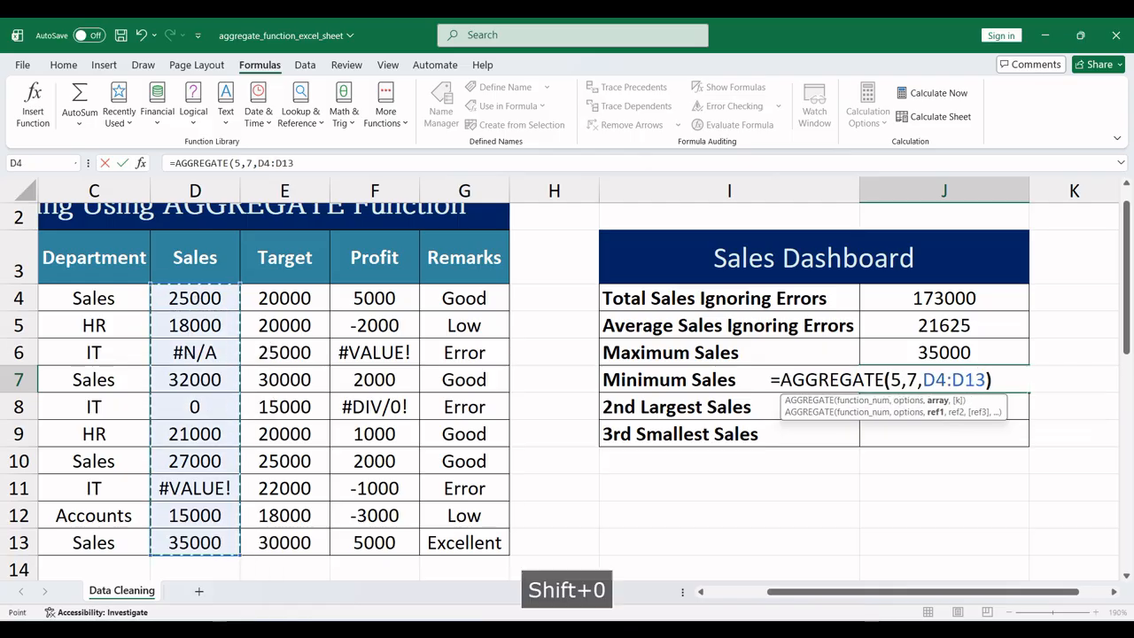
pyautogui.press('Return')
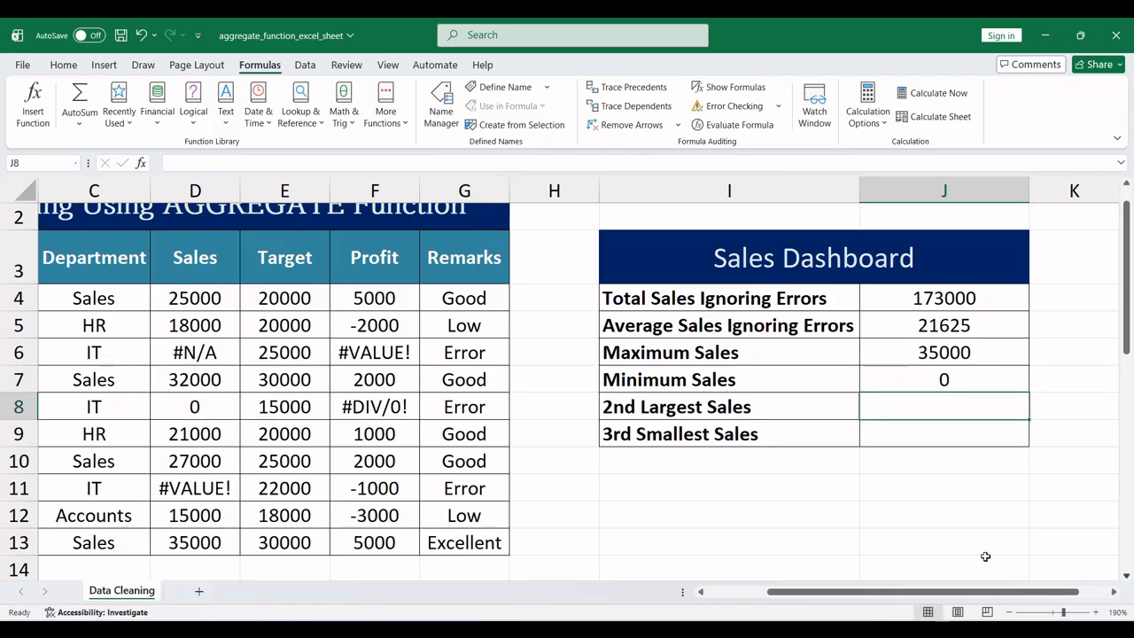
pyautogui.click(667, 387)
pyautogui.click(910, 384)
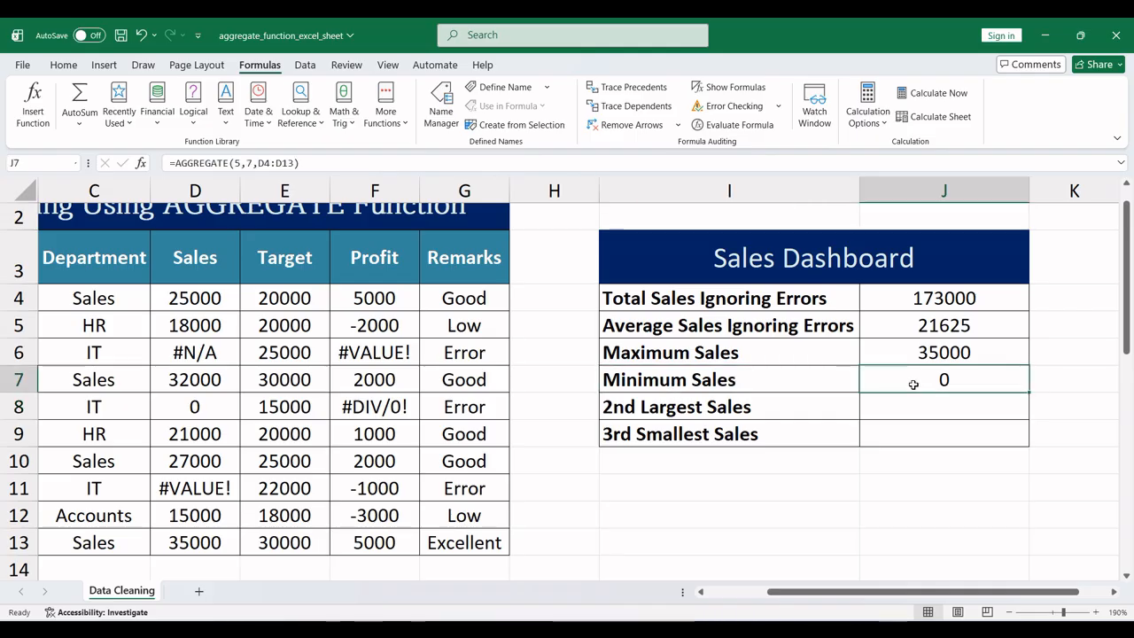
pyautogui.click(202, 409)
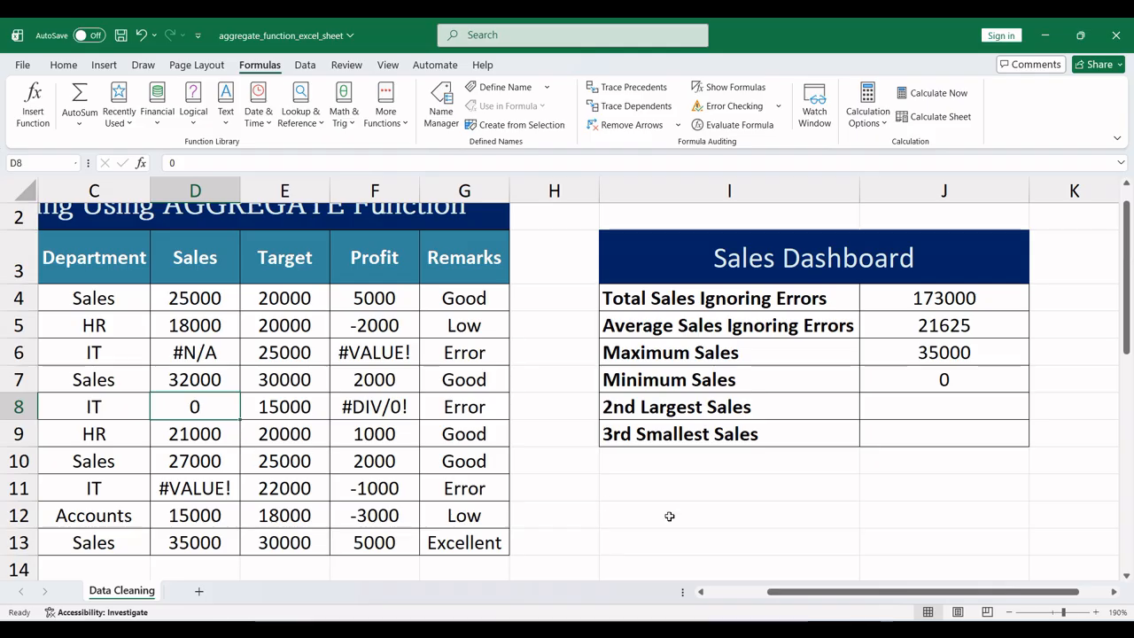
# Review the sales table and compare the option numbers in the Minimum Sales and Maximum Sales formulas in J7 and J6
pyautogui.moveTo(946, 590); pyautogui.dragTo(792, 591)
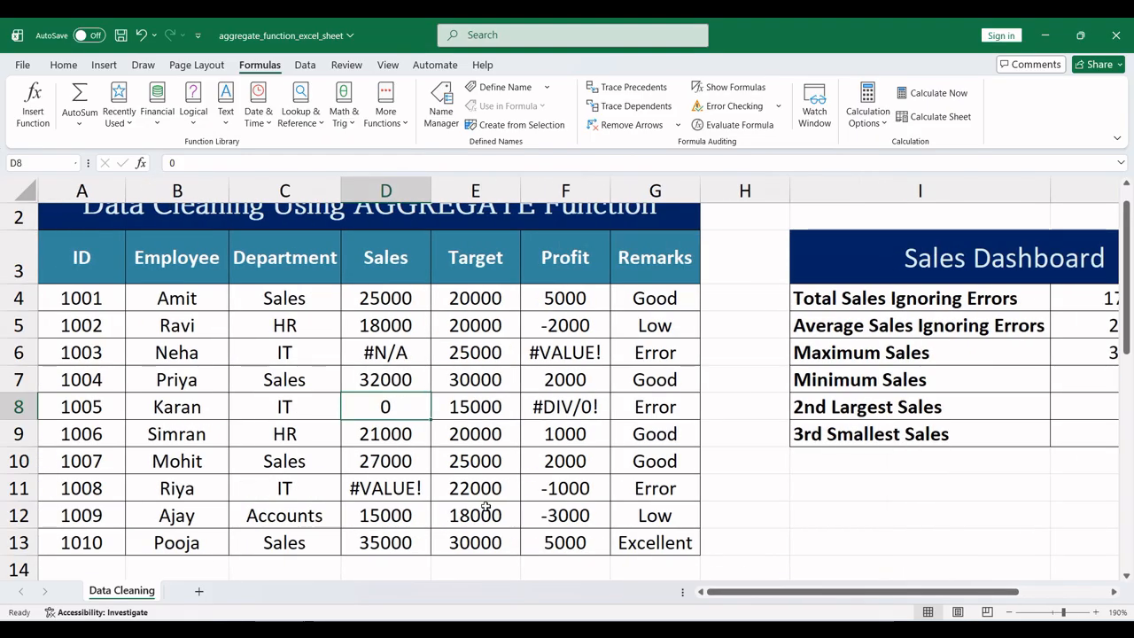
pyautogui.press('Down')
pyautogui.press('Down')
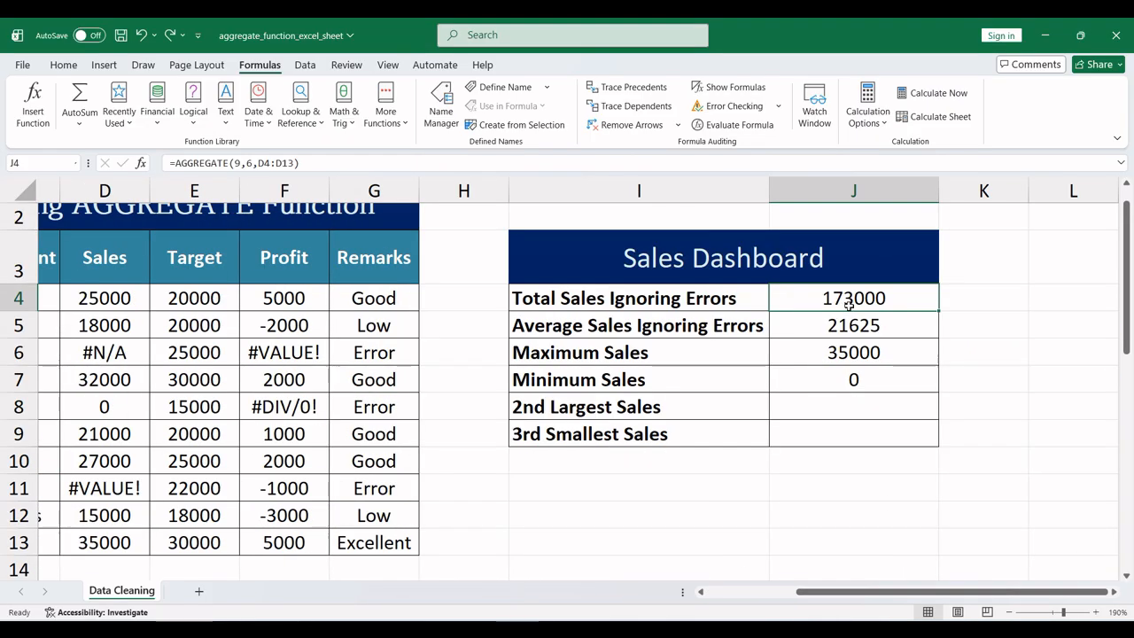
pyautogui.click(783, 378)
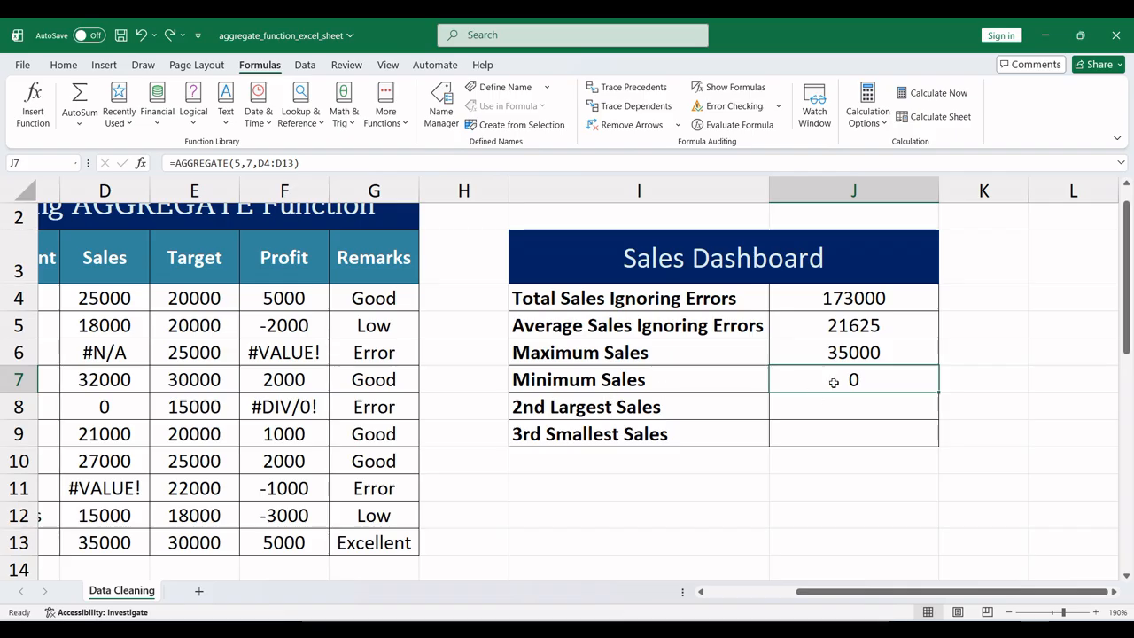
pyautogui.click(823, 356)
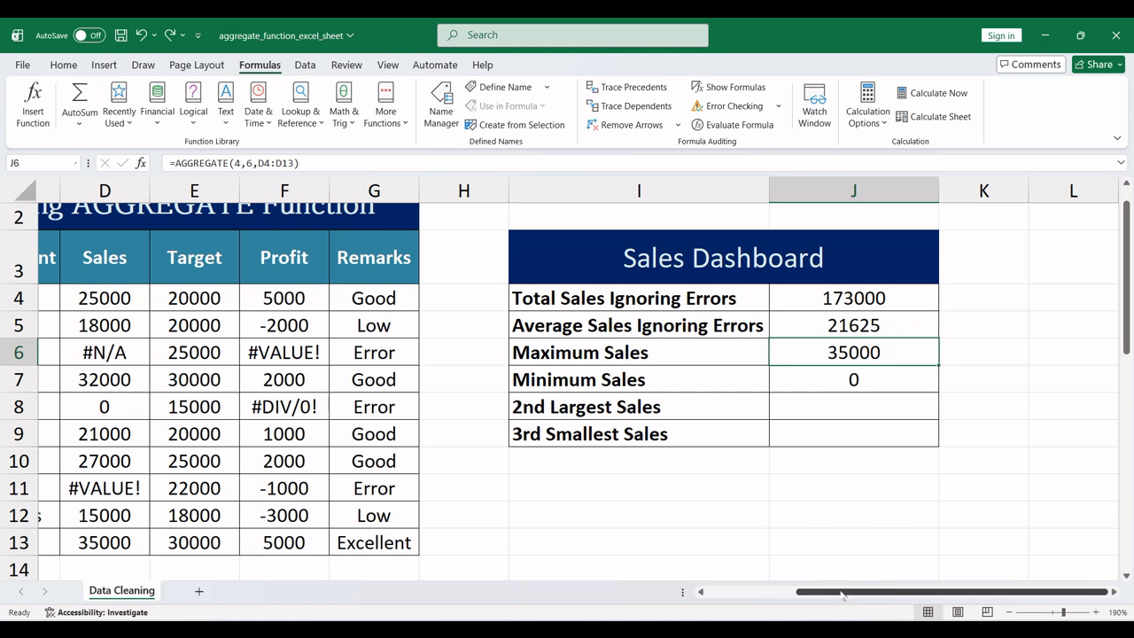
# Hide row 13, the last record of the sales table
pyautogui.moveTo(843, 595); pyautogui.dragTo(682, 581)
pyautogui.click(301, 515)
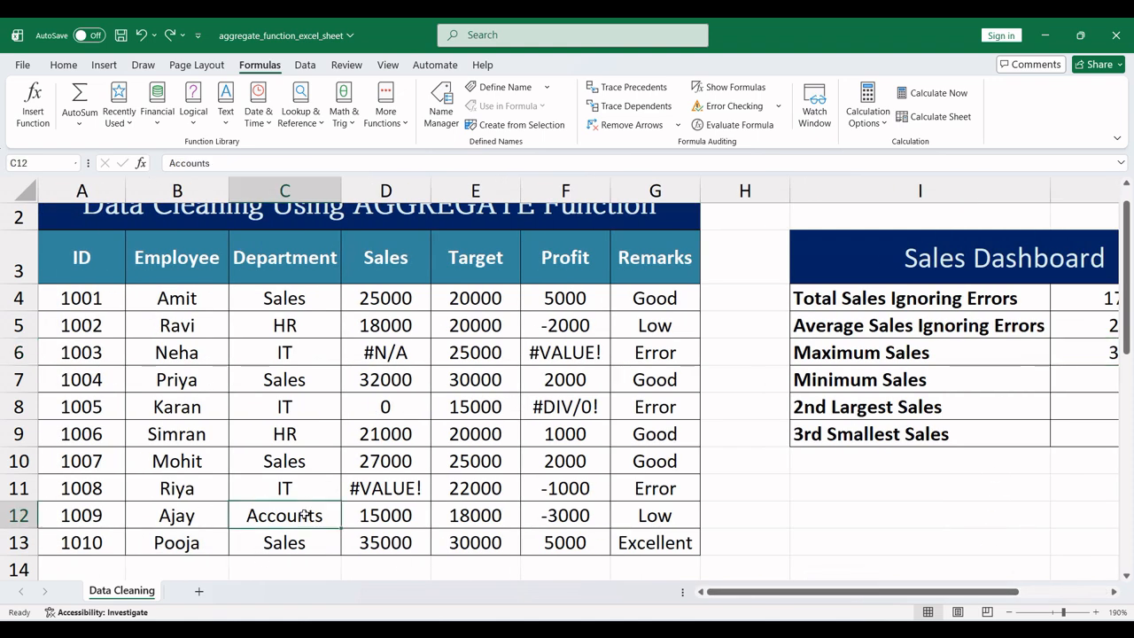
pyautogui.click(387, 543)
pyautogui.click(53, 542)
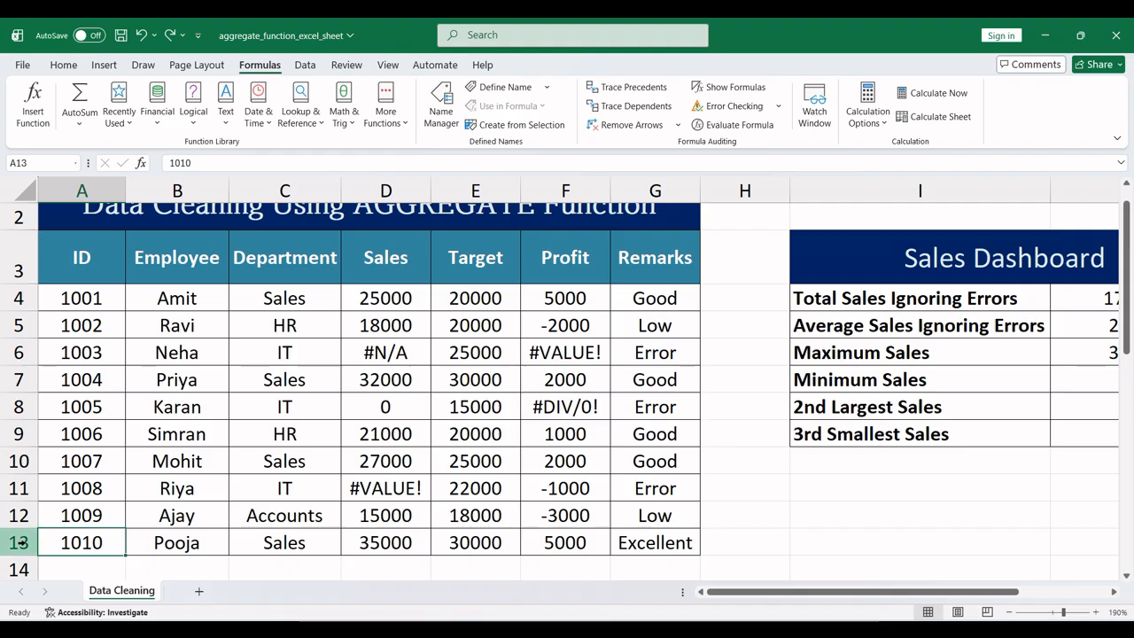
pyautogui.click(20, 542)
pyautogui.rightClick(21, 543)
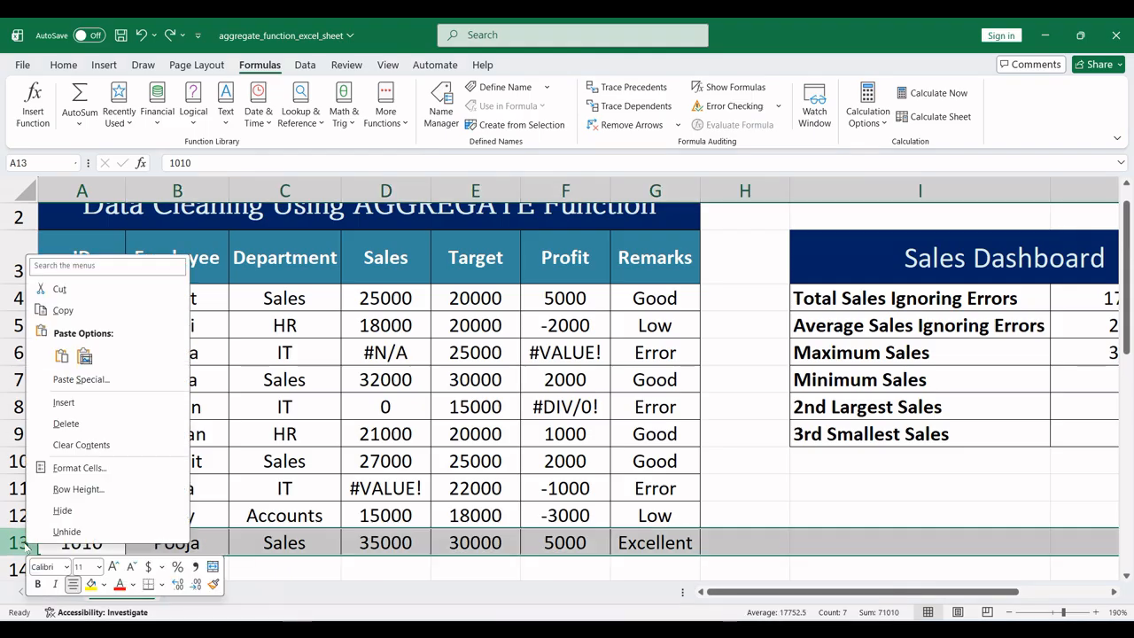
pyautogui.click(71, 504)
# Change the option in the J6 Maximum Sales formula to 7 to ignore hidden rows and error values
pyautogui.moveTo(885, 592); pyautogui.dragTo(971, 592)
pyautogui.click(840, 352)
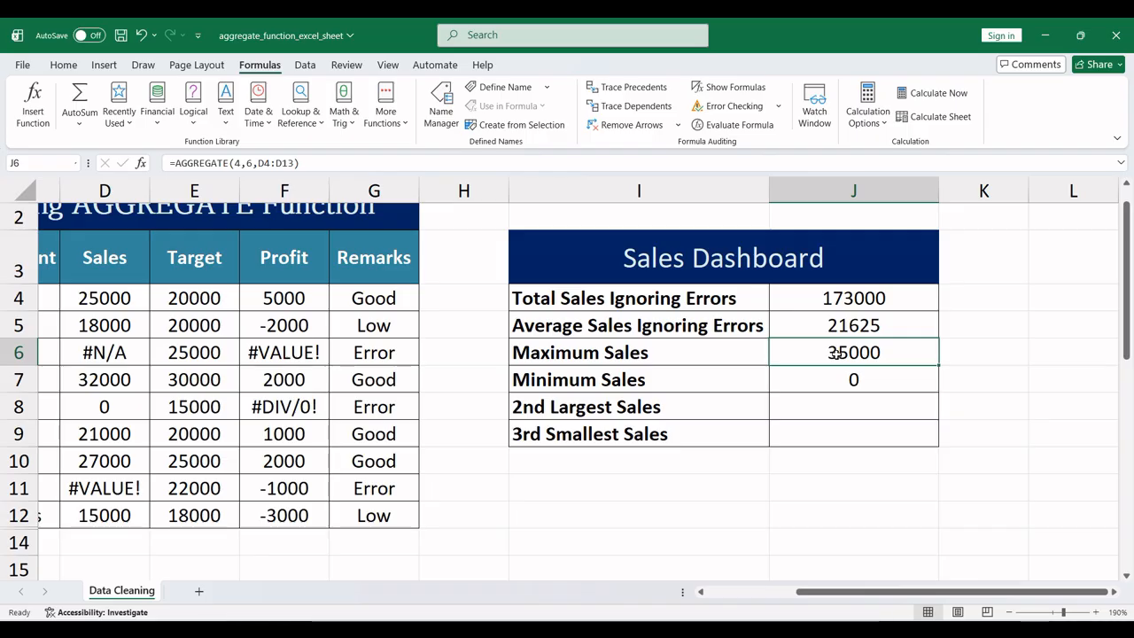
pyautogui.press('F2')
pyautogui.click(898, 363)
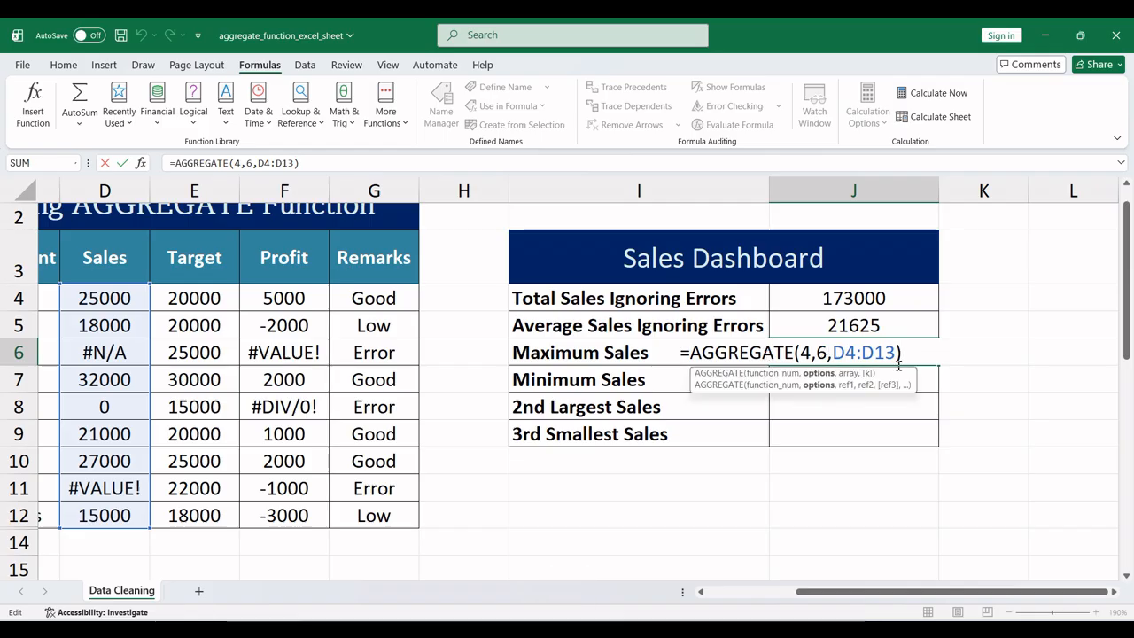
pyautogui.press('BackSpace')
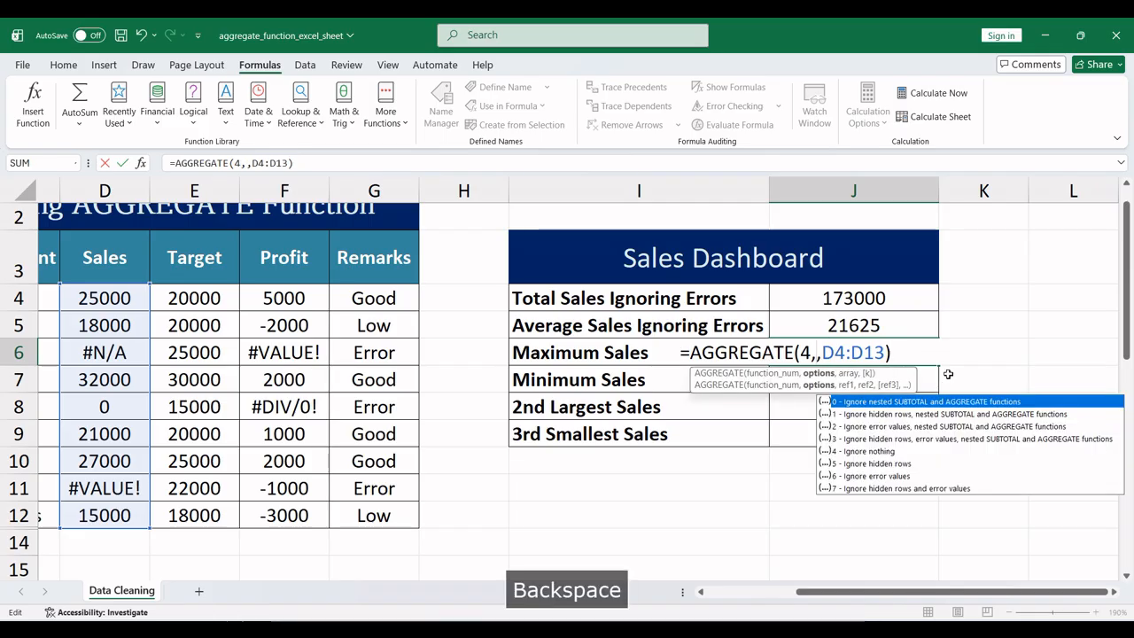
pyautogui.write('7')
pyautogui.press('Return')
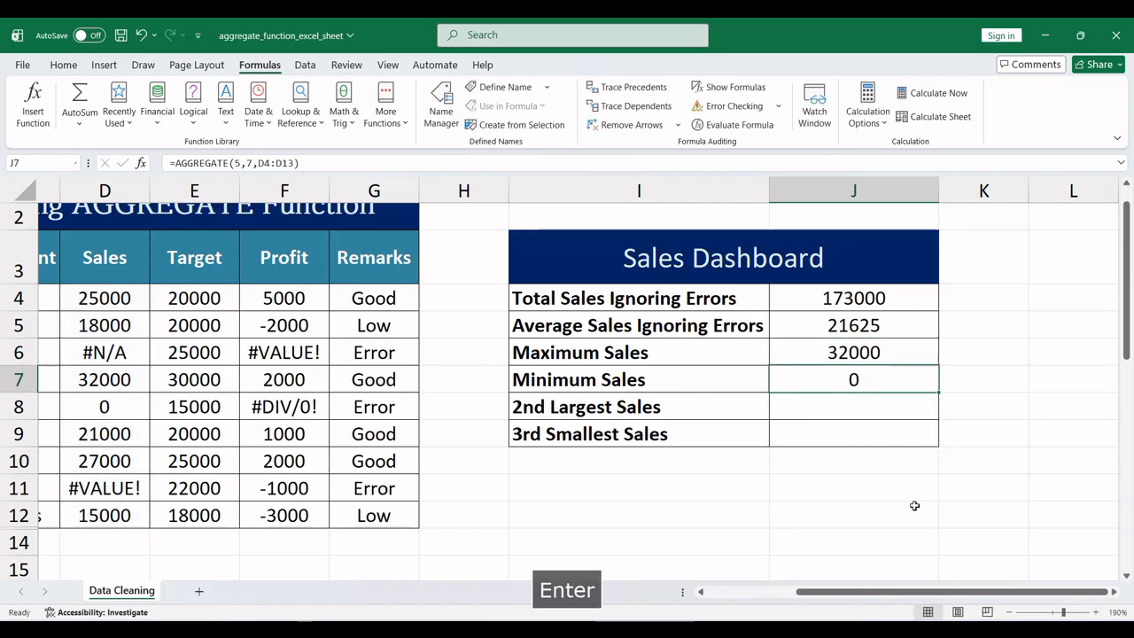
# Look over the visible Sales values in D4:D12 while row 13 is hidden
pyautogui.hscroll(-3, 886, 496)
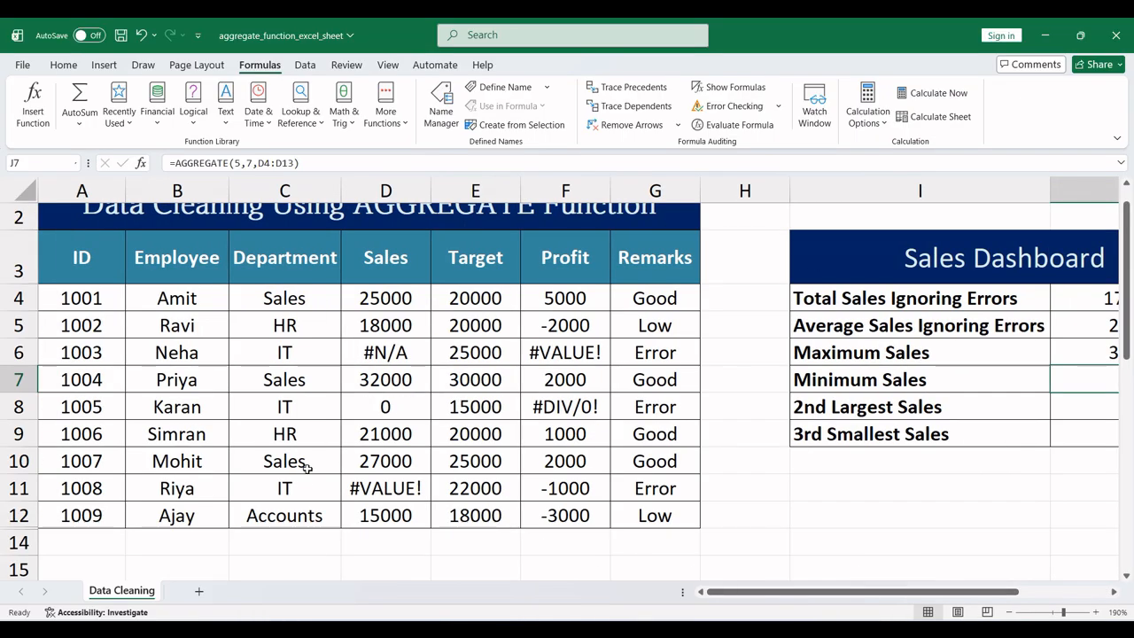
pyautogui.click(357, 463)
pyautogui.moveTo(379, 294); pyautogui.dragTo(380, 510)
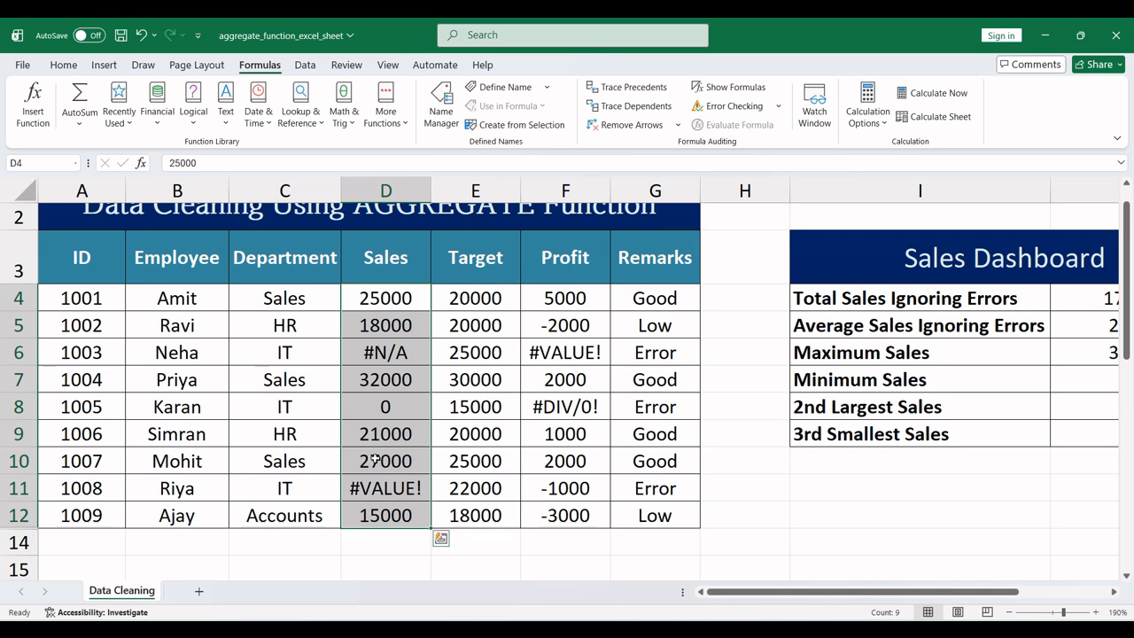
pyautogui.moveTo(736, 599); pyautogui.dragTo(793, 592)
pyautogui.click(475, 567)
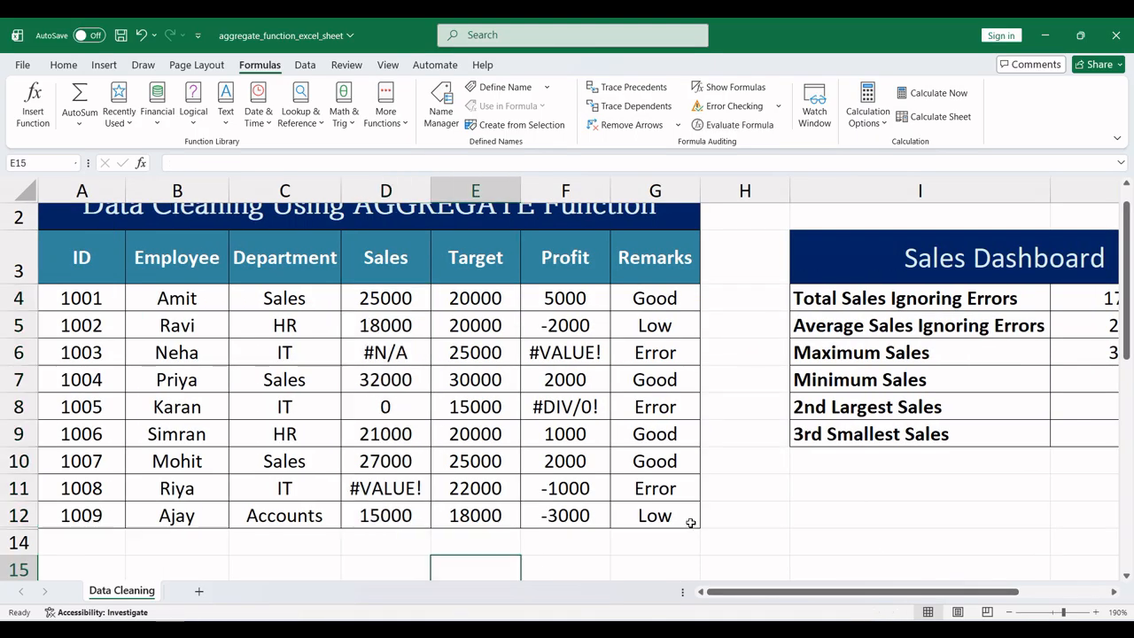
# Undo the option change in the J6 Maximum Sales formula and the hiding of row 13
pyautogui.hotkey('ctrl', 'z')
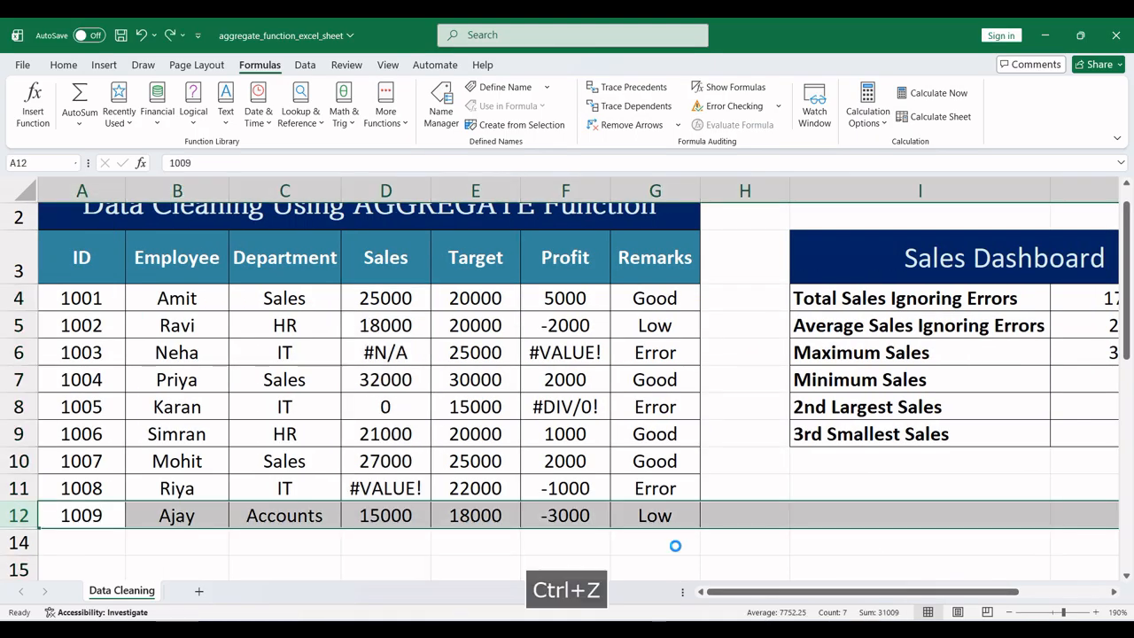
pyautogui.hotkey('ctrl', 'z')
pyautogui.hotkey('ctrl', 'z')
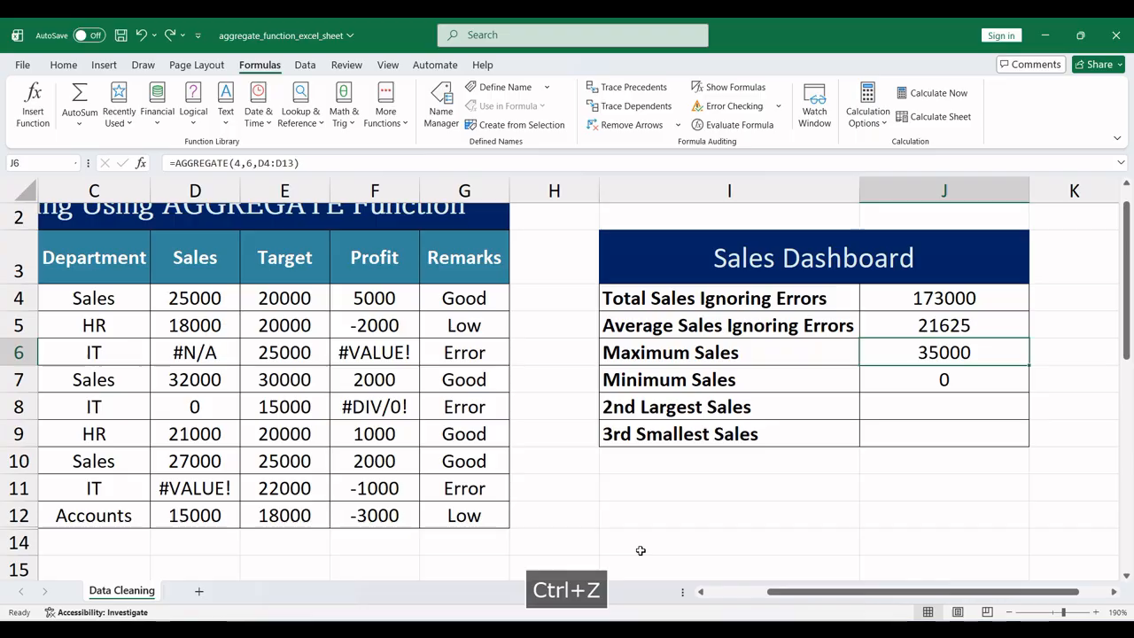
pyautogui.hotkey('ctrl', 'z')
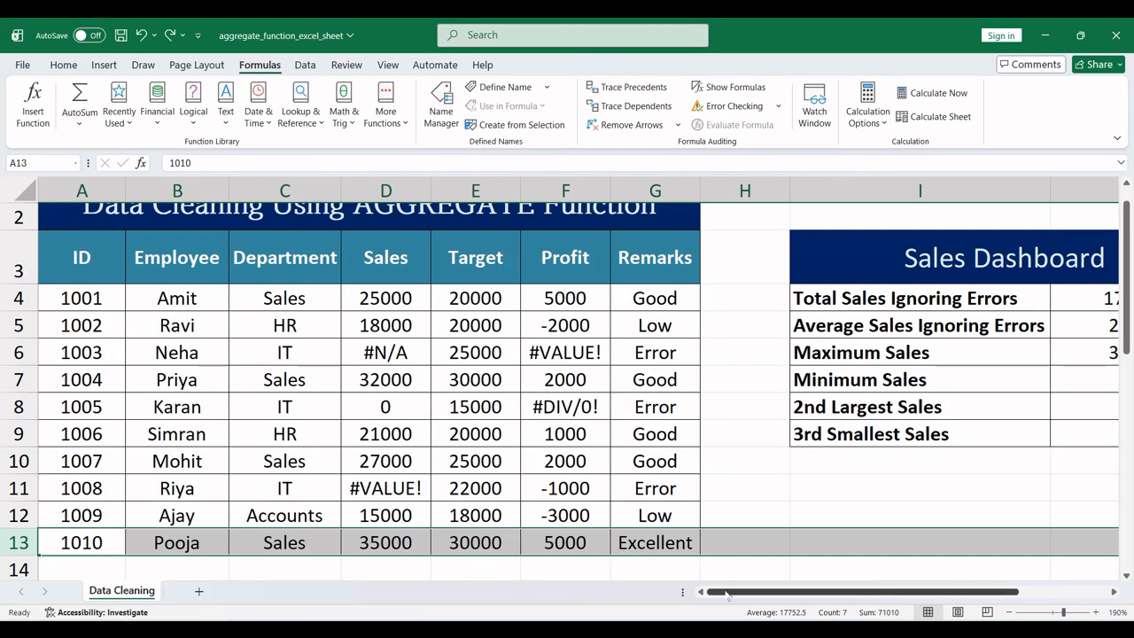
# Change the option in the J6 Maximum Sales formula to 7, giving =AGGREGATE(4,7,D4:D13)
pyautogui.moveTo(727, 592); pyautogui.dragTo(835, 591)
pyautogui.click(850, 354)
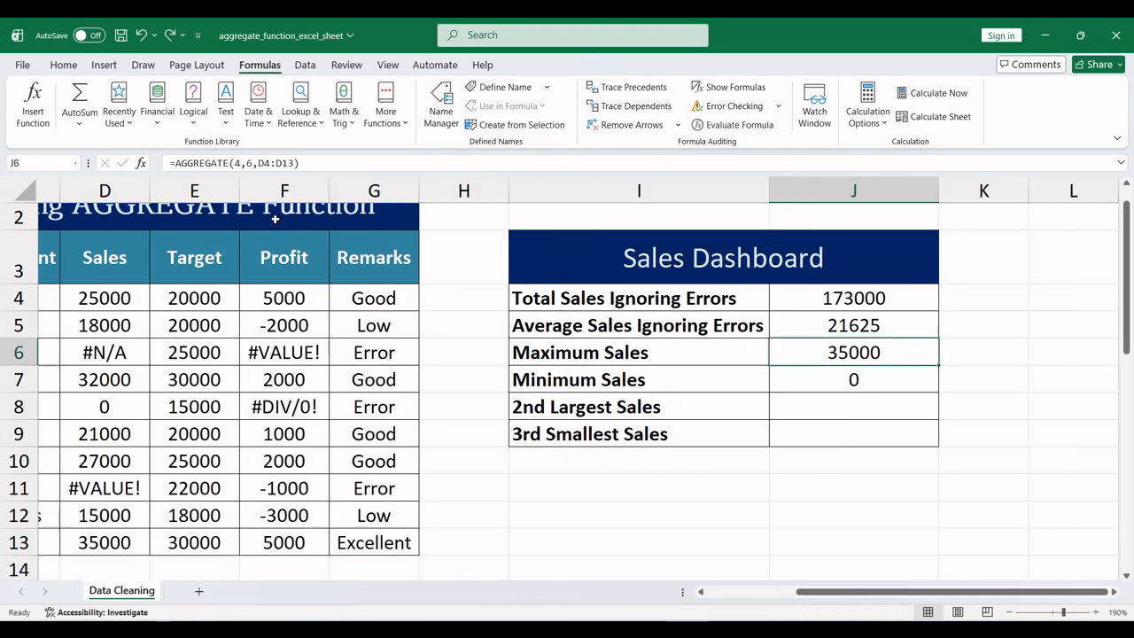
pyautogui.click(252, 164)
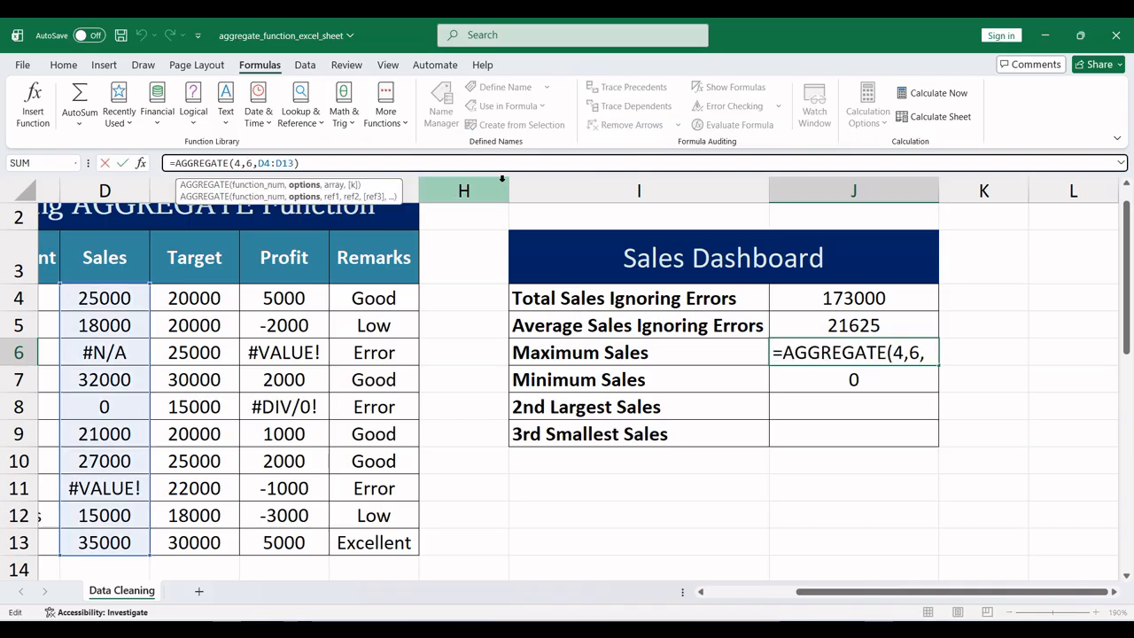
pyautogui.press('Delete')
pyautogui.write('7')
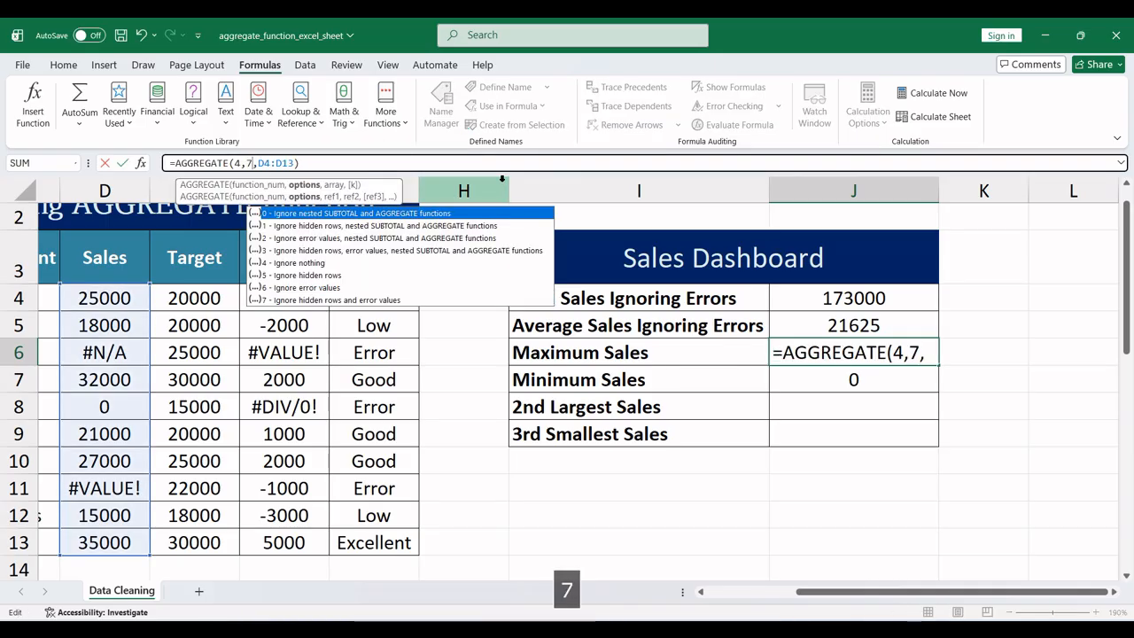
pyautogui.press('Return')
pyautogui.click(828, 359)
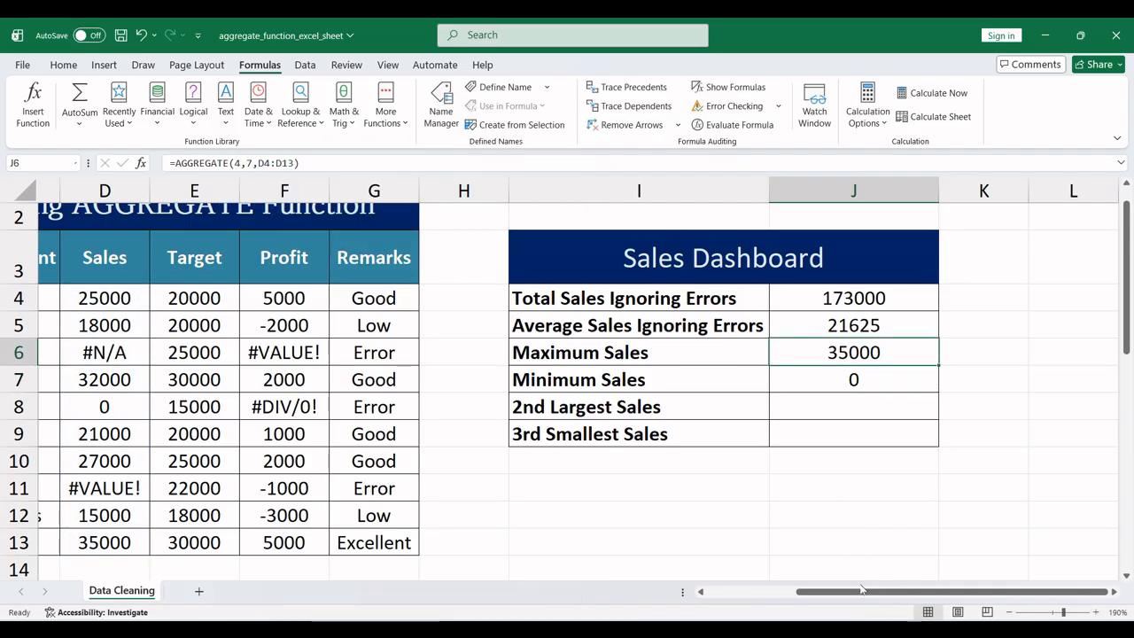
# Review the sales table with row 13 shown and inspect the Minimum Sales formula in J7
pyautogui.moveTo(817, 591); pyautogui.dragTo(757, 598)
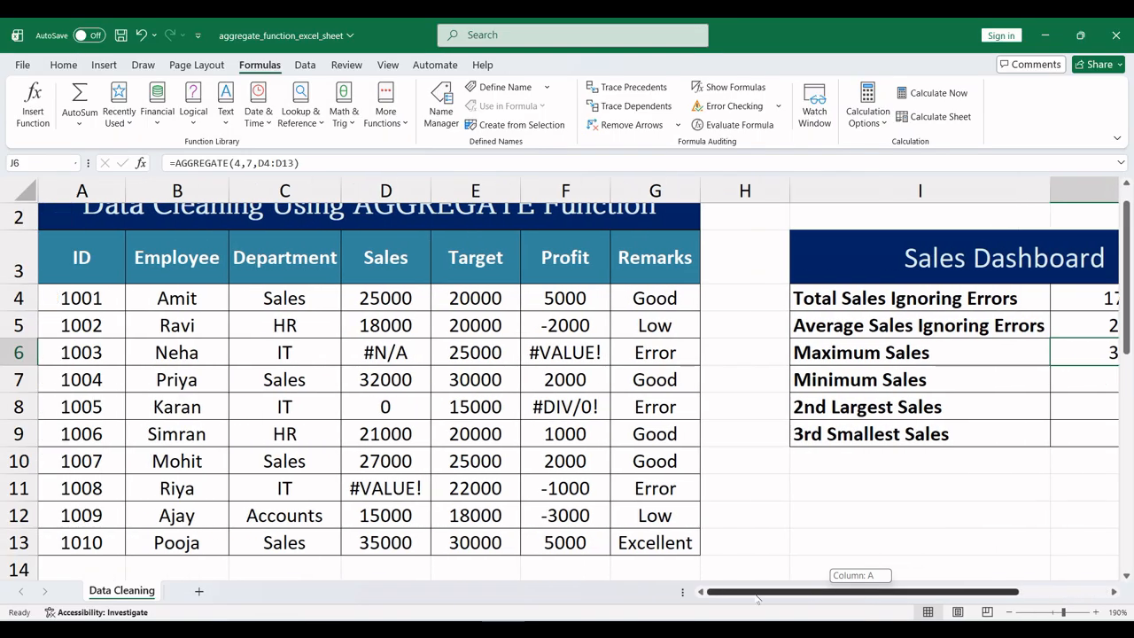
pyautogui.click(385, 463)
pyautogui.click(286, 427)
pyautogui.click(276, 498)
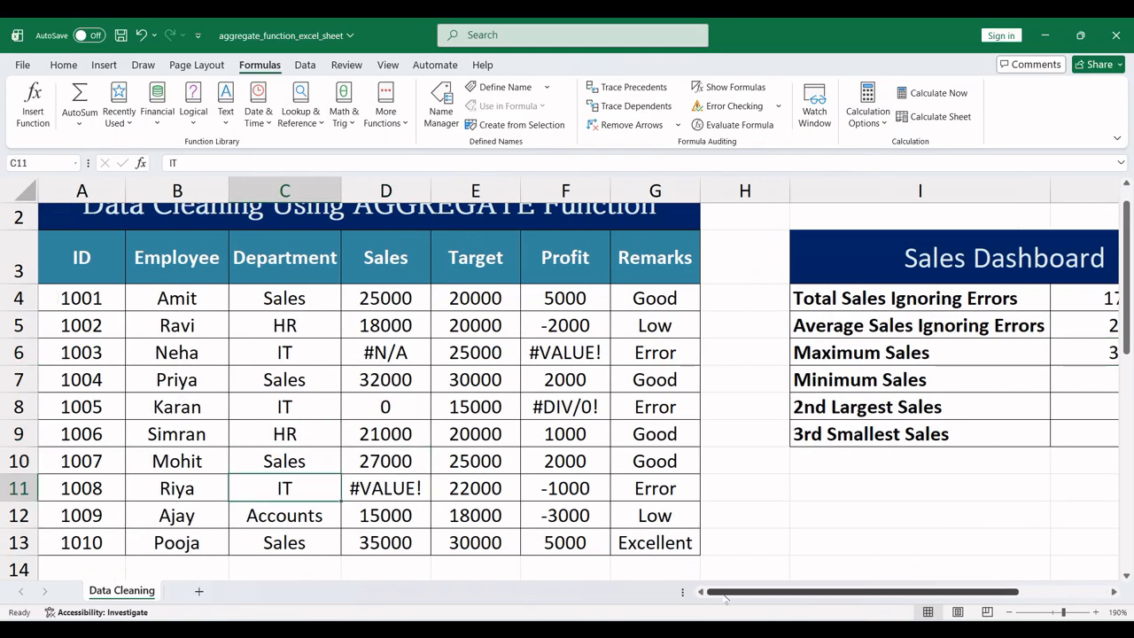
pyautogui.moveTo(724, 592); pyautogui.dragTo(769, 593)
pyautogui.click(839, 390)
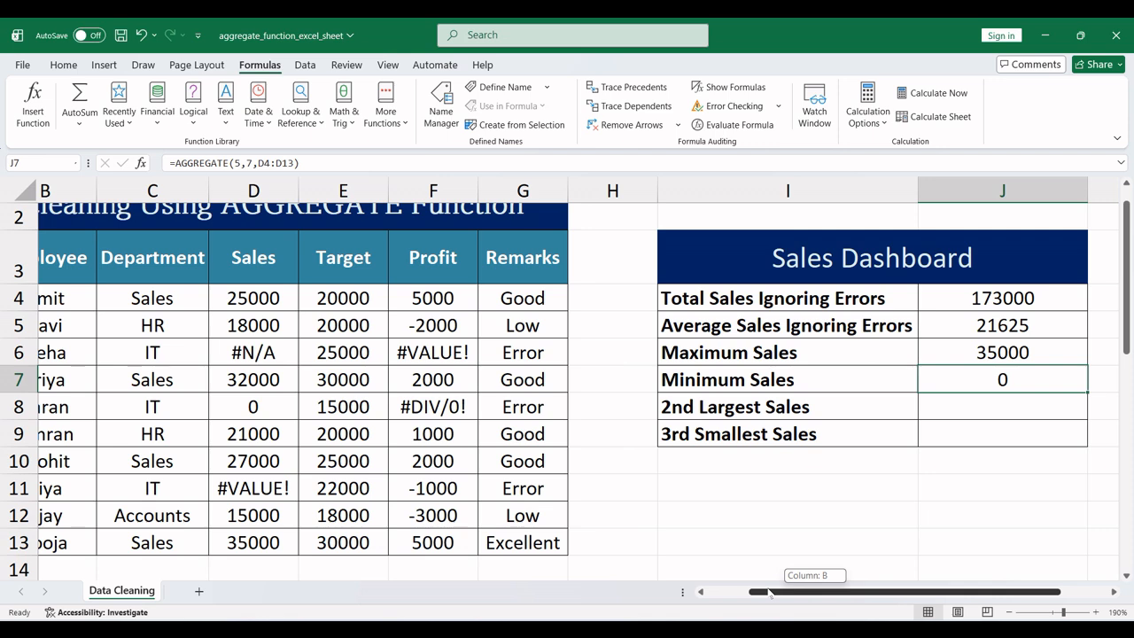
pyautogui.moveTo(769, 593); pyautogui.dragTo(769, 592)
# Start an AGGREGATE formula in J8 for 2nd Largest Sales with function 14 (LARGE) and option 7 to ignore hidden rows and error values
pyautogui.click(985, 404)
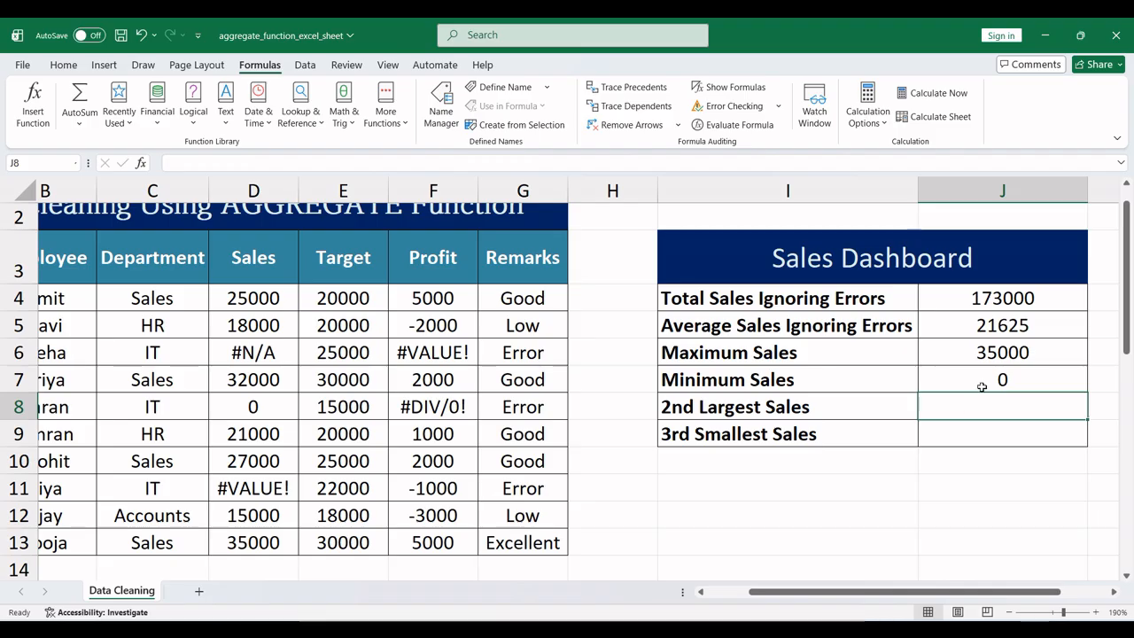
pyautogui.write('=agg')
pyautogui.press('Tab')
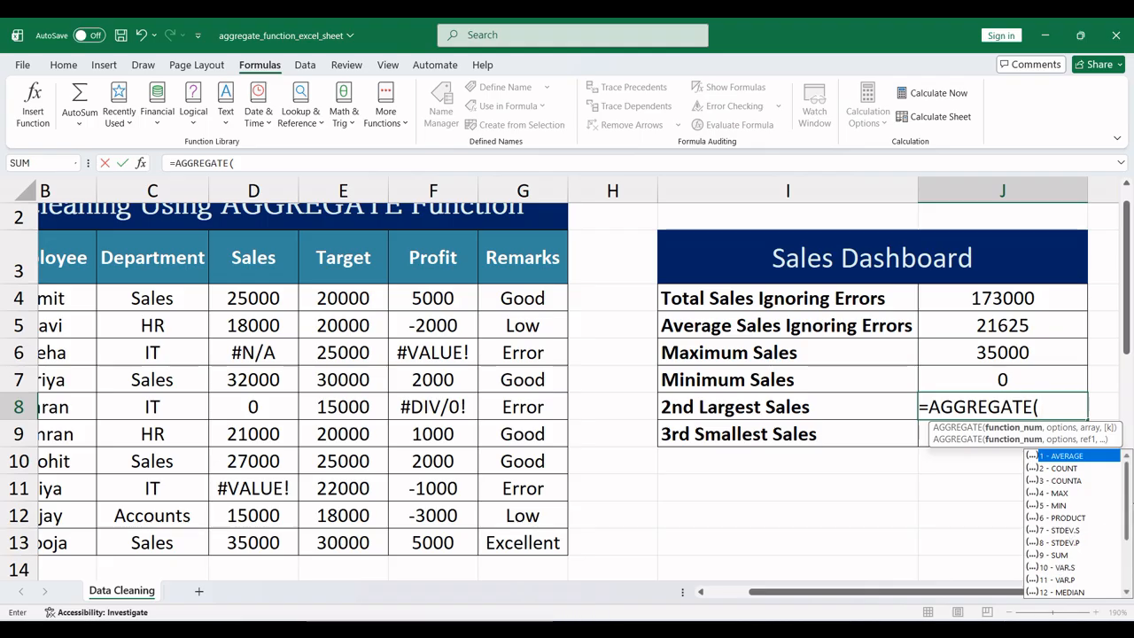
pyautogui.scroll(-2, 1070, 539)
pyautogui.click(1067, 555)
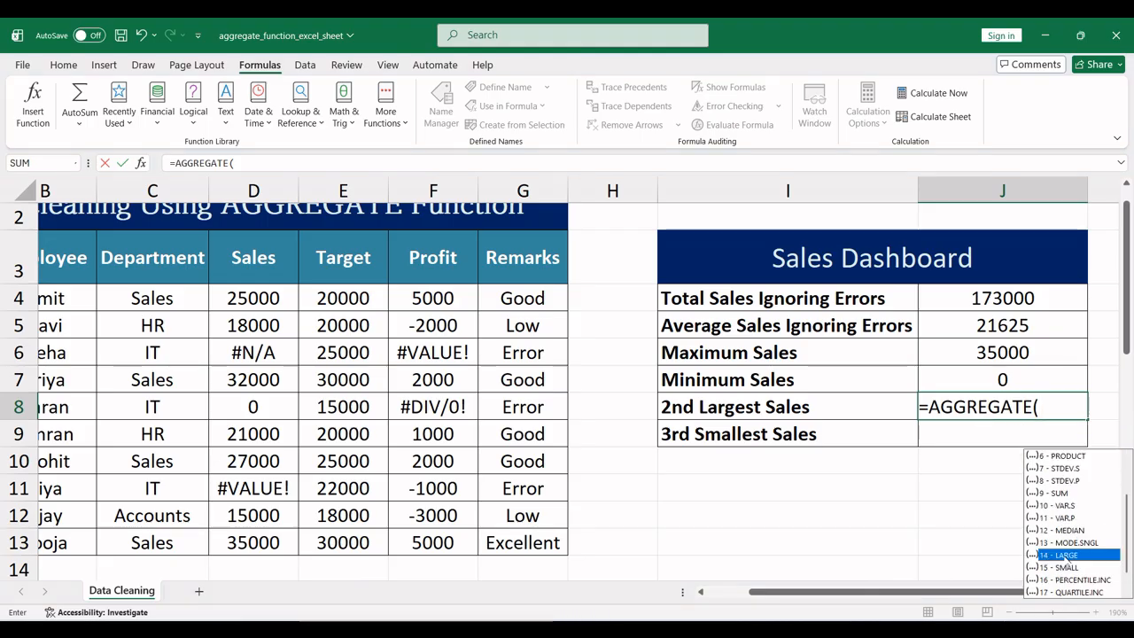
pyautogui.press('Tab')
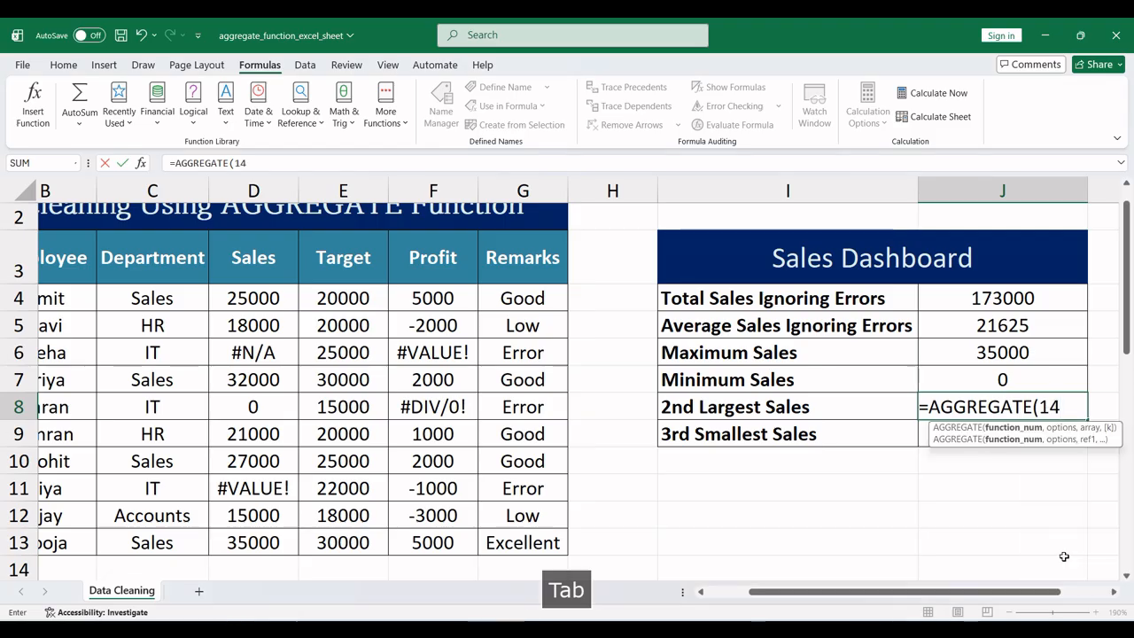
pyautogui.write(',')
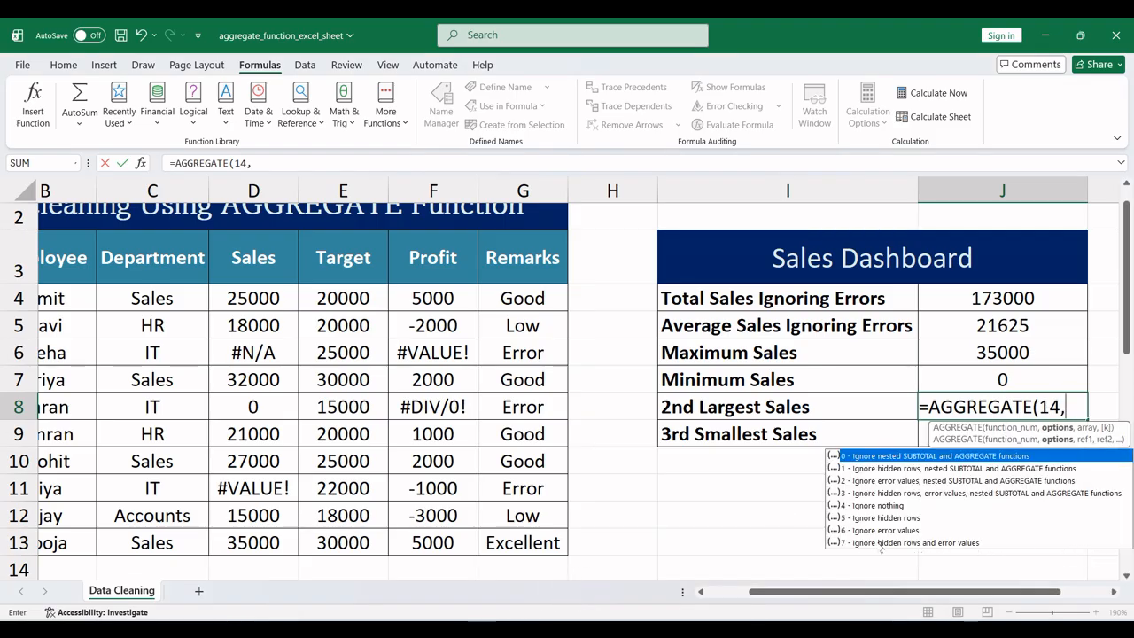
pyautogui.click(880, 543)
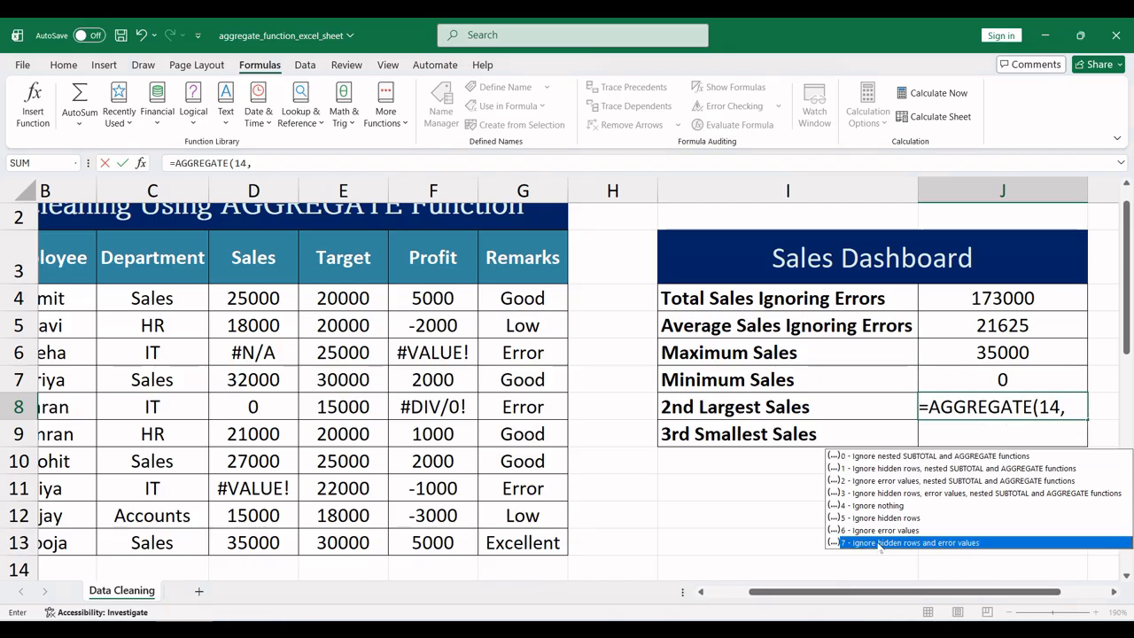
pyautogui.press('Tab')
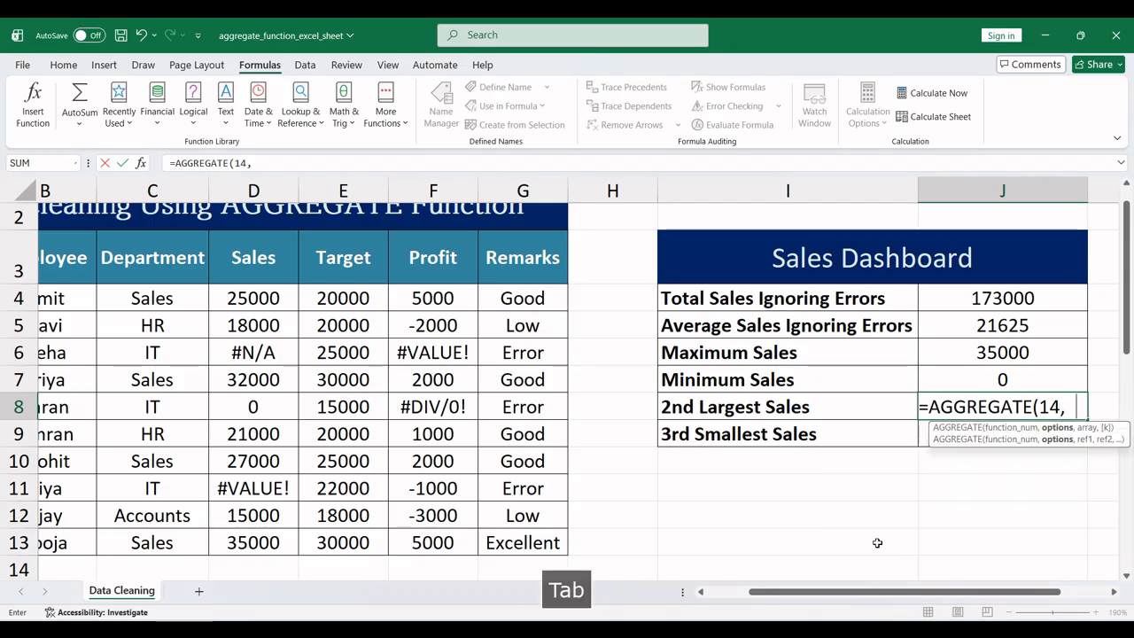
pyautogui.write(',')
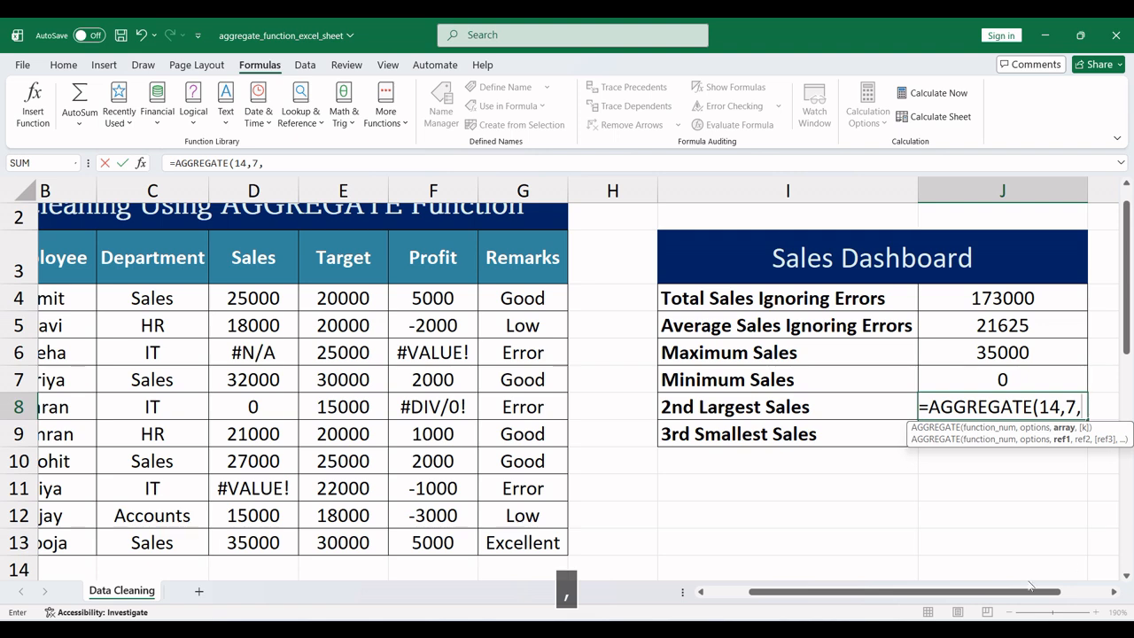
# Complete the J8 formula with the Sales range D4:D13 as the array and 2 as k
pyautogui.moveTo(985, 595); pyautogui.dragTo(796, 601)
pyautogui.moveTo(385, 297); pyautogui.dragTo(388, 535)
pyautogui.moveTo(804, 591); pyautogui.dragTo(898, 593)
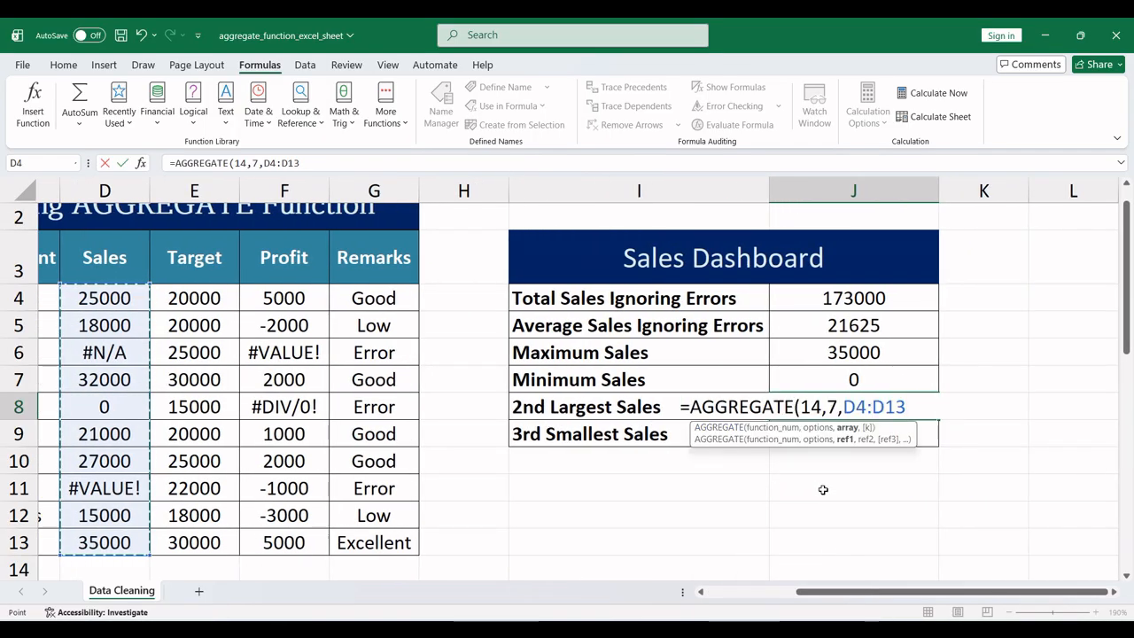
pyautogui.write(',')
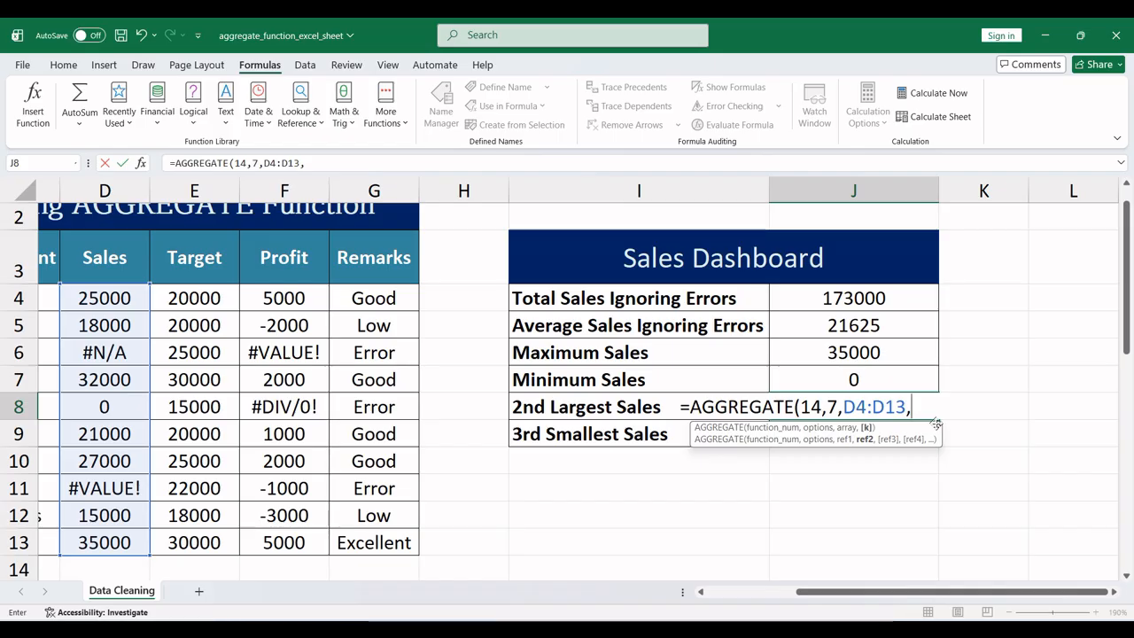
pyautogui.write('2')
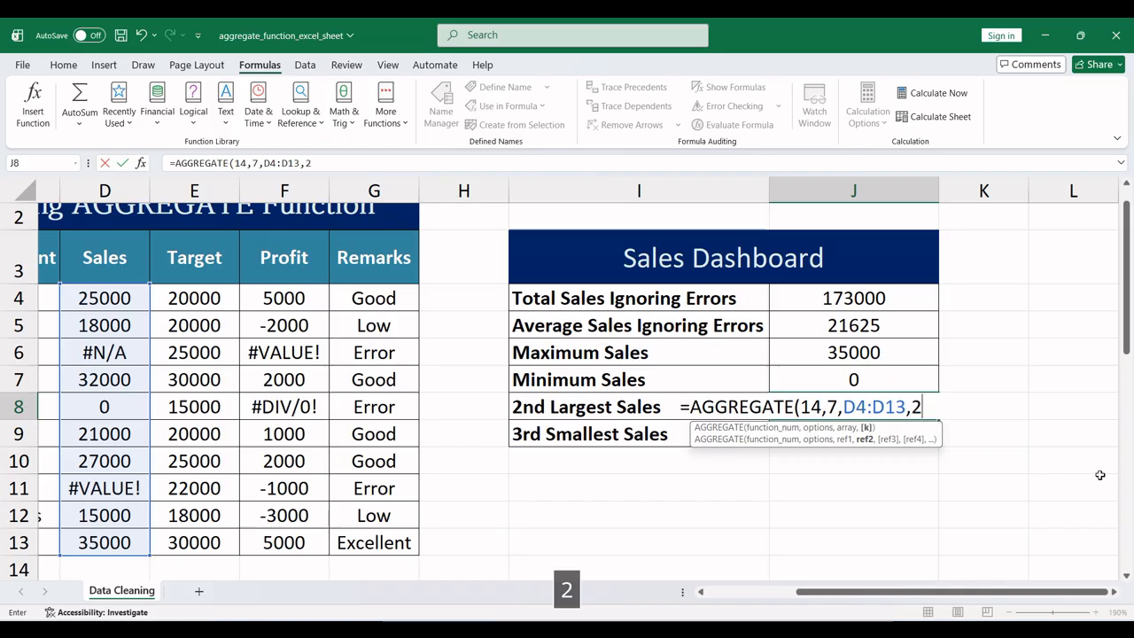
pyautogui.write(')')
pyautogui.press('Return')
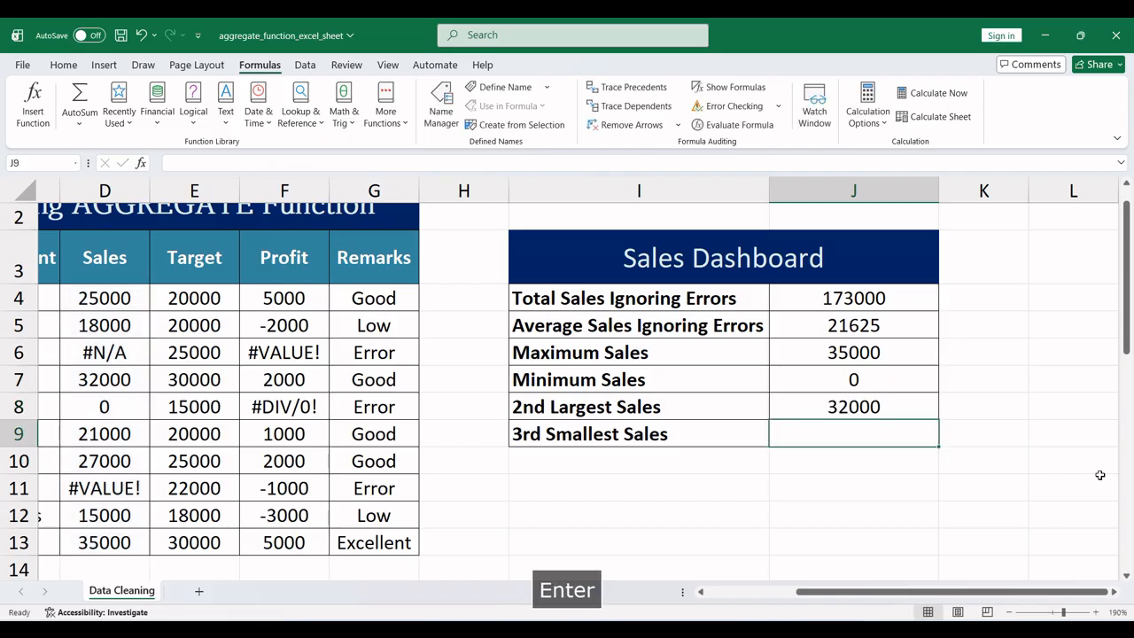
# Compare the 2nd Largest Sales formula in J8 with Maximum Sales in J6 and the Sales values in D4:D13
pyautogui.click(856, 401)
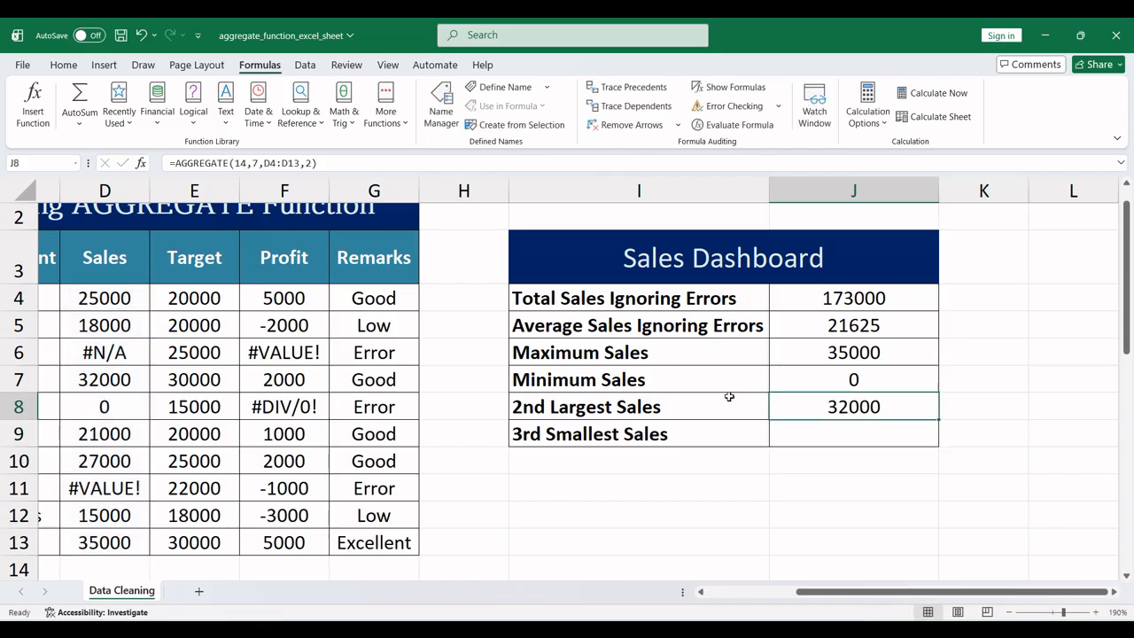
pyautogui.click(673, 356)
pyautogui.click(849, 354)
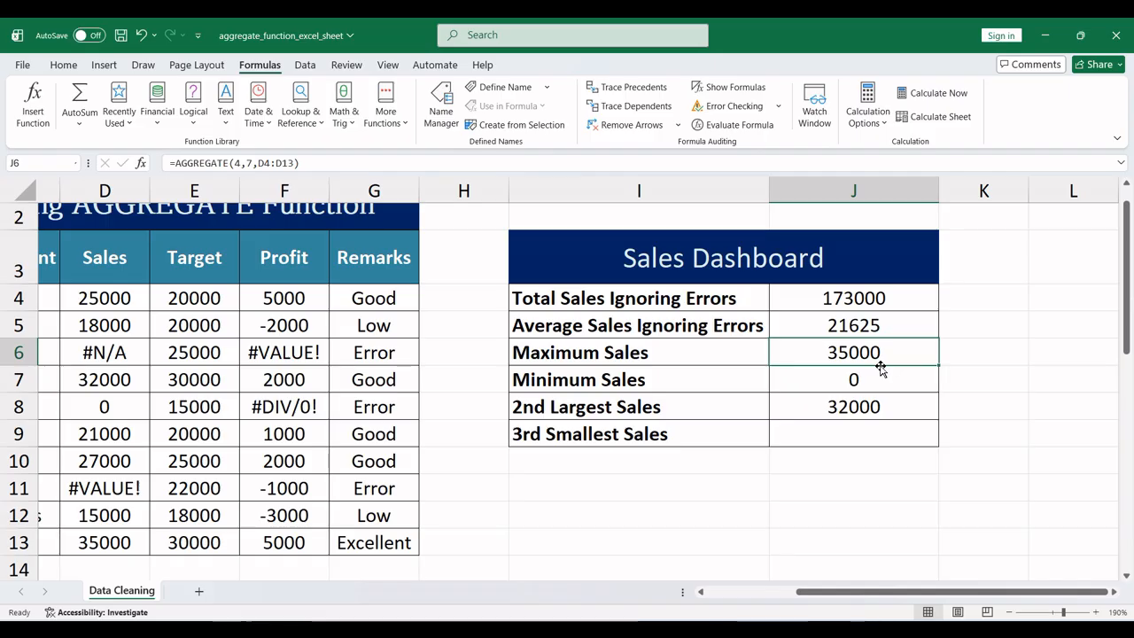
pyautogui.click(864, 407)
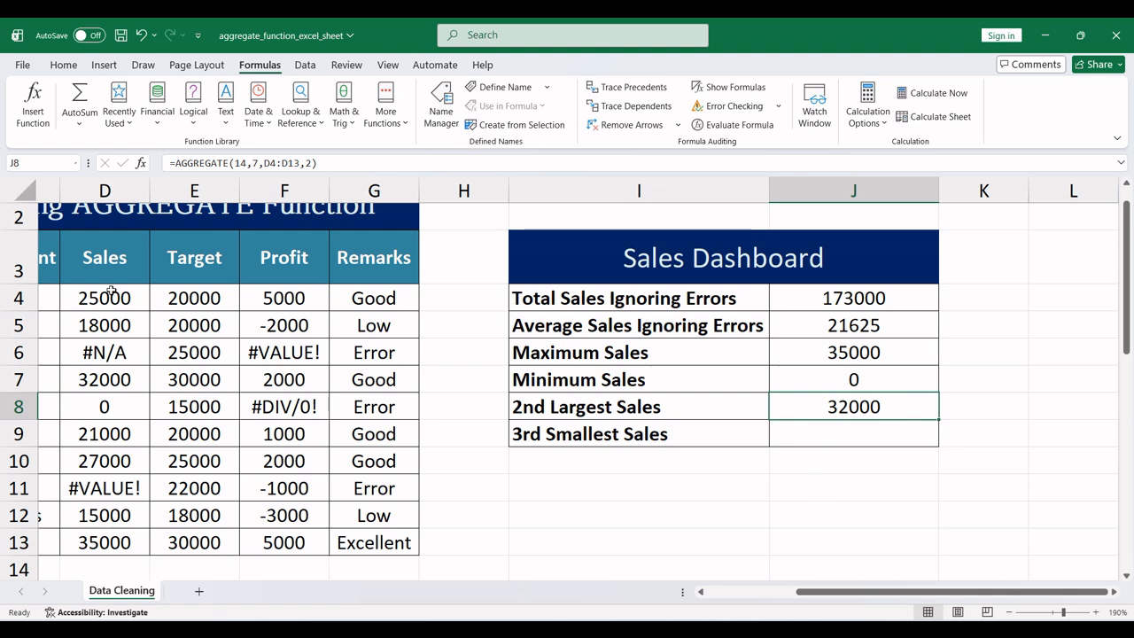
pyautogui.moveTo(110, 293); pyautogui.dragTo(104, 542)
pyautogui.click(591, 450)
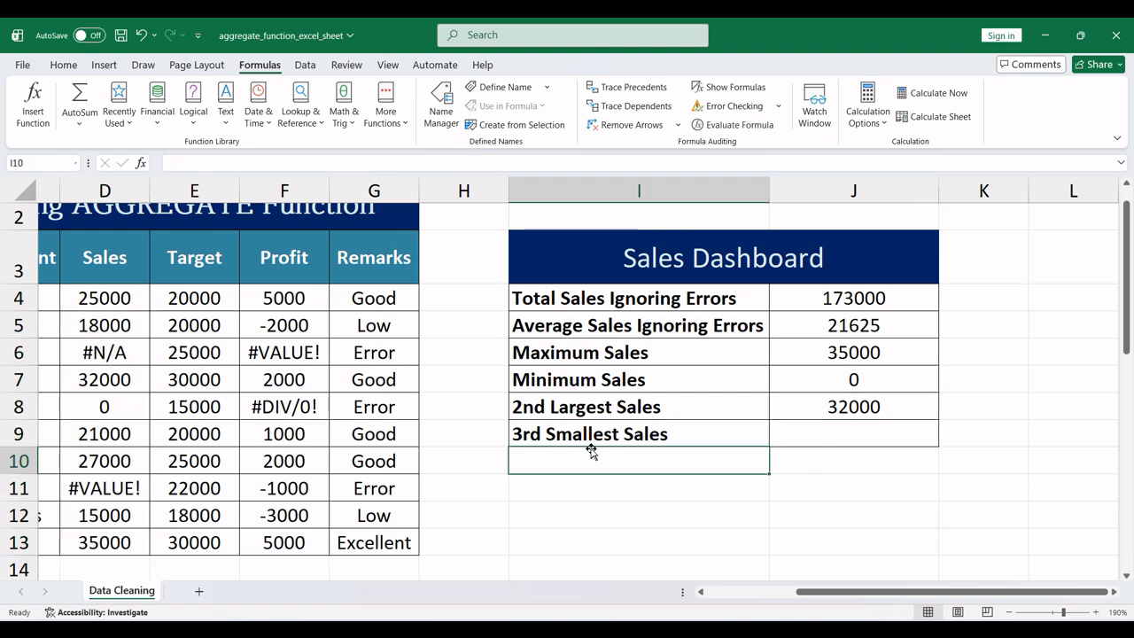
# Start an AGGREGATE formula in J9 for 3rd Smallest Sales with function 15 (SMALL) and option 7 to ignore hidden rows and error values
pyautogui.click(558, 433)
pyautogui.click(812, 437)
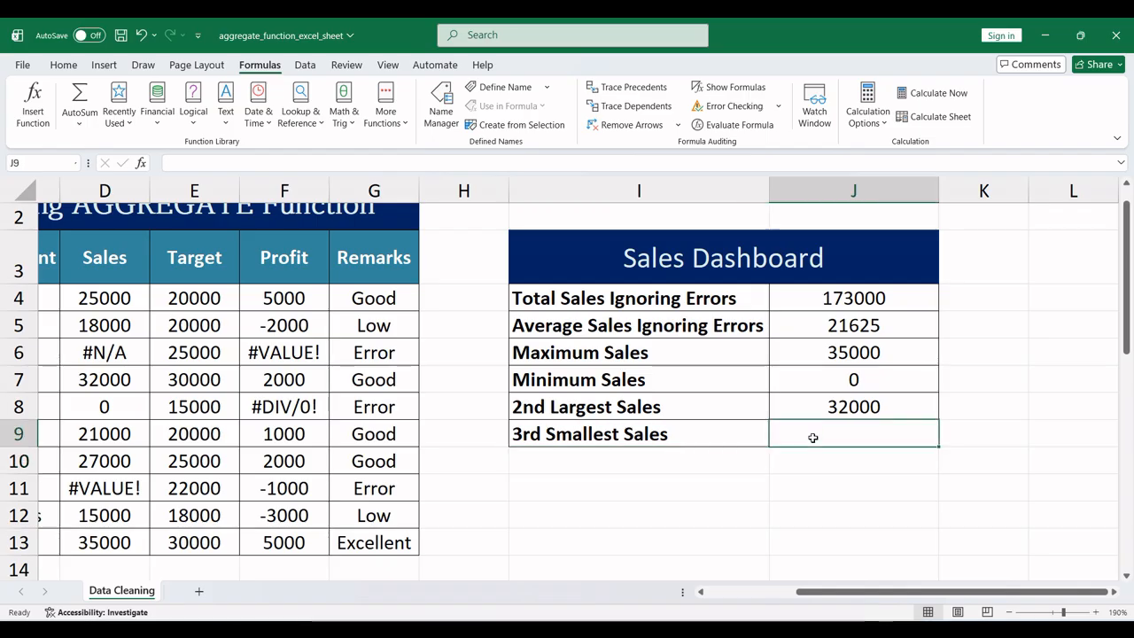
pyautogui.write('=agg')
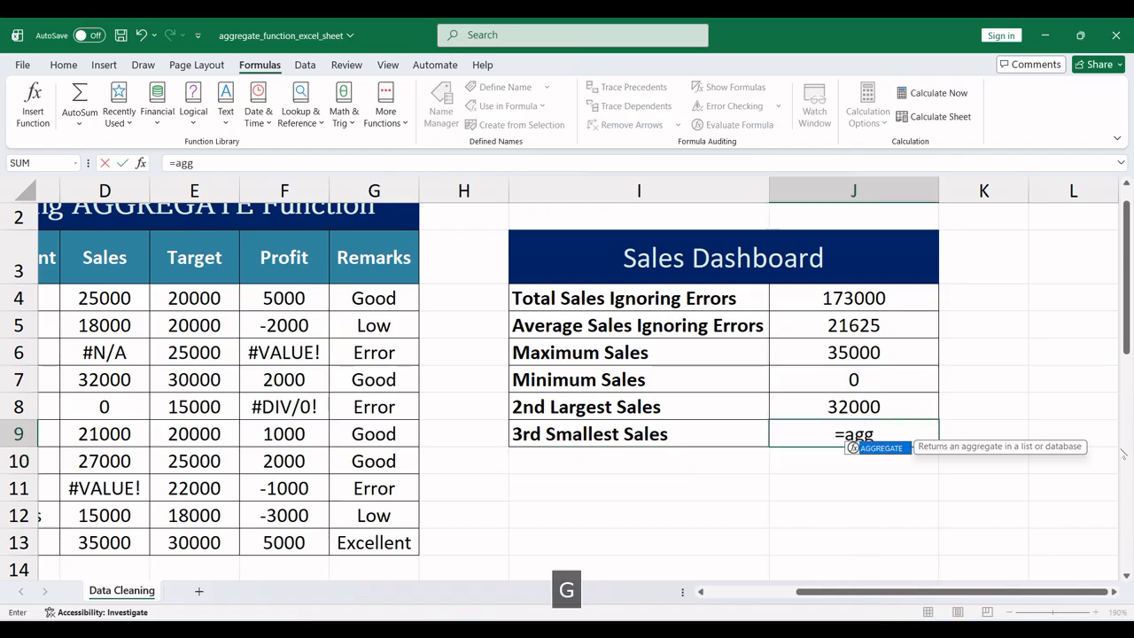
pyautogui.press('Tab')
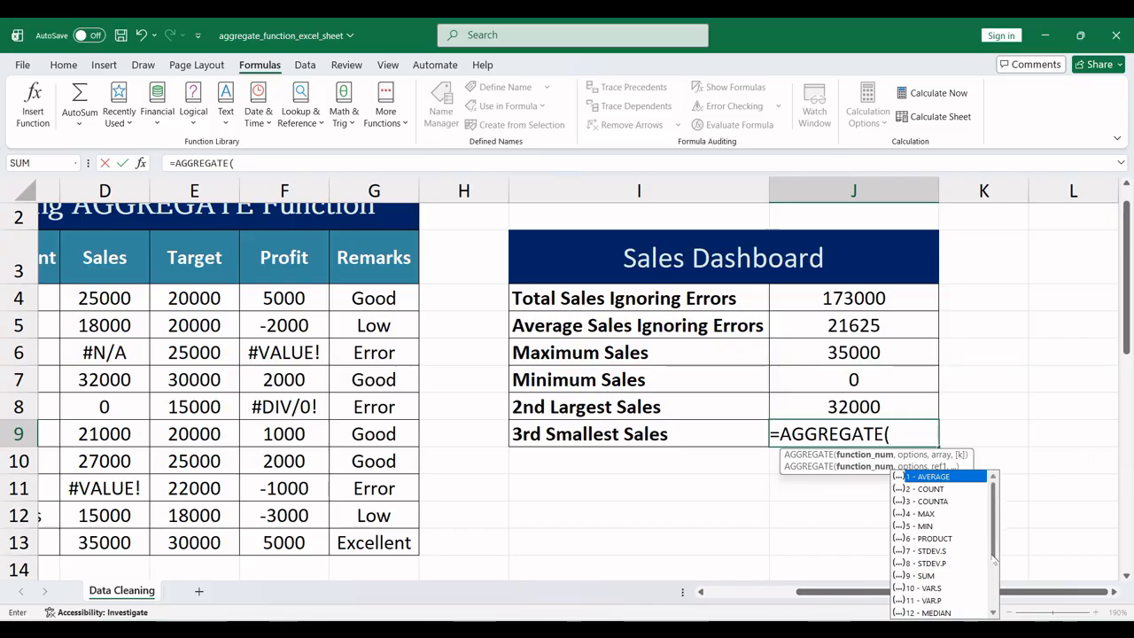
pyautogui.moveTo(992, 556); pyautogui.dragTo(993, 596)
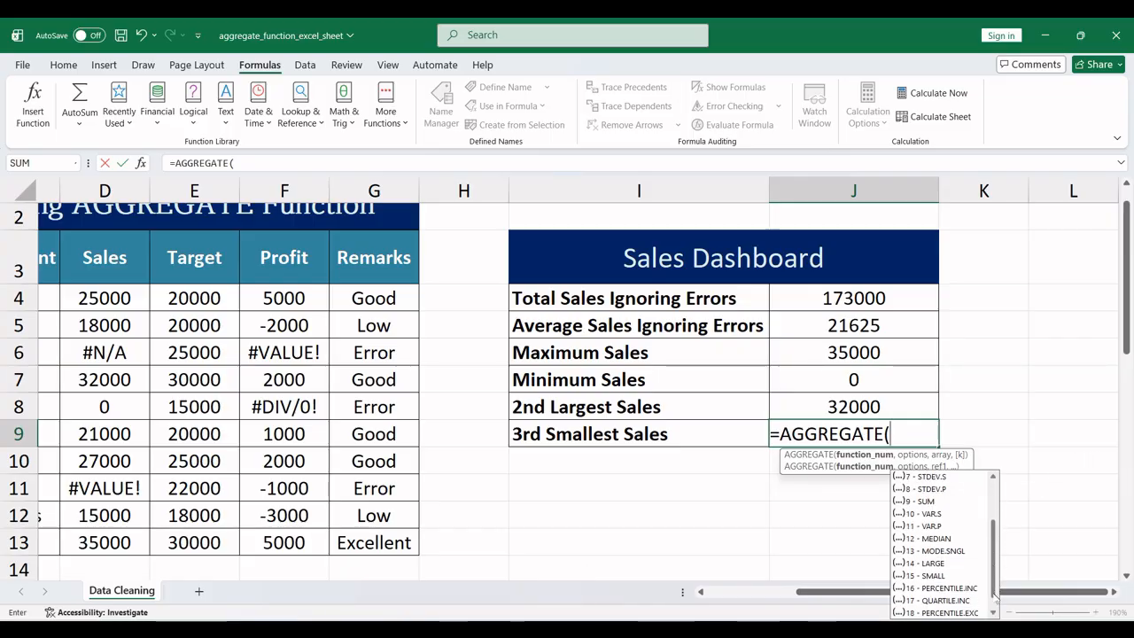
pyautogui.click(931, 582)
pyautogui.press('Tab')
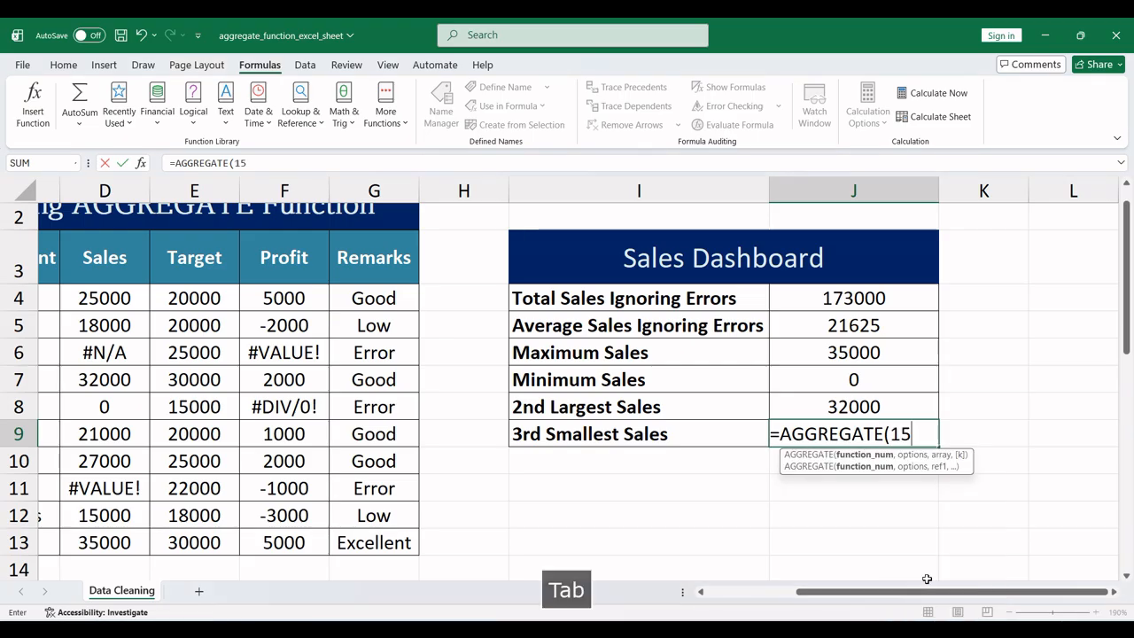
pyautogui.write(',')
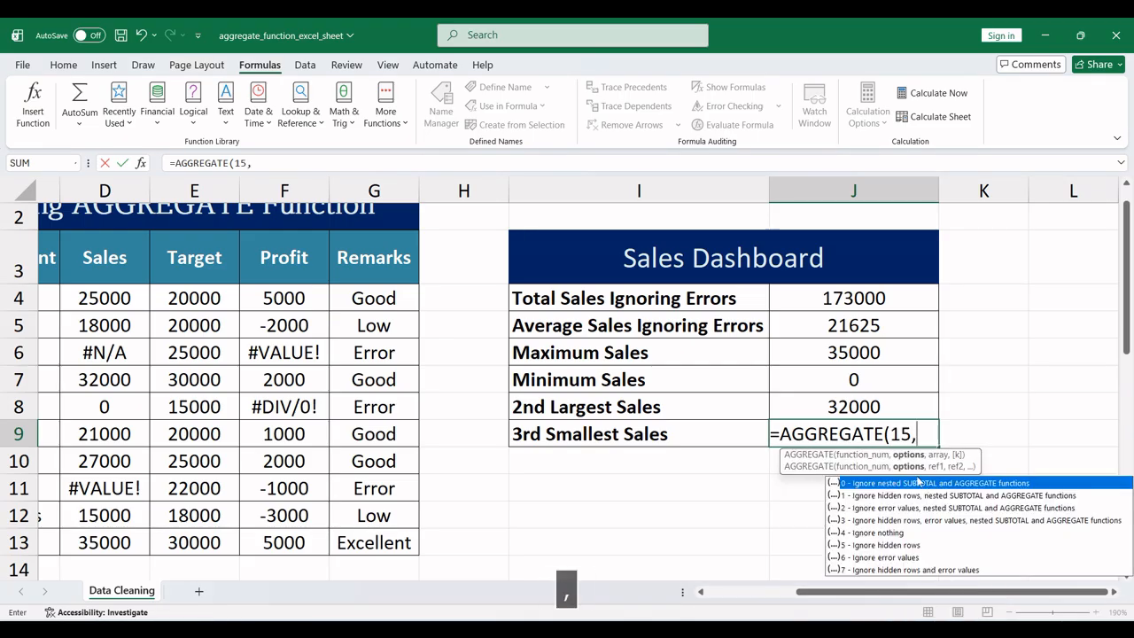
pyautogui.click(892, 571)
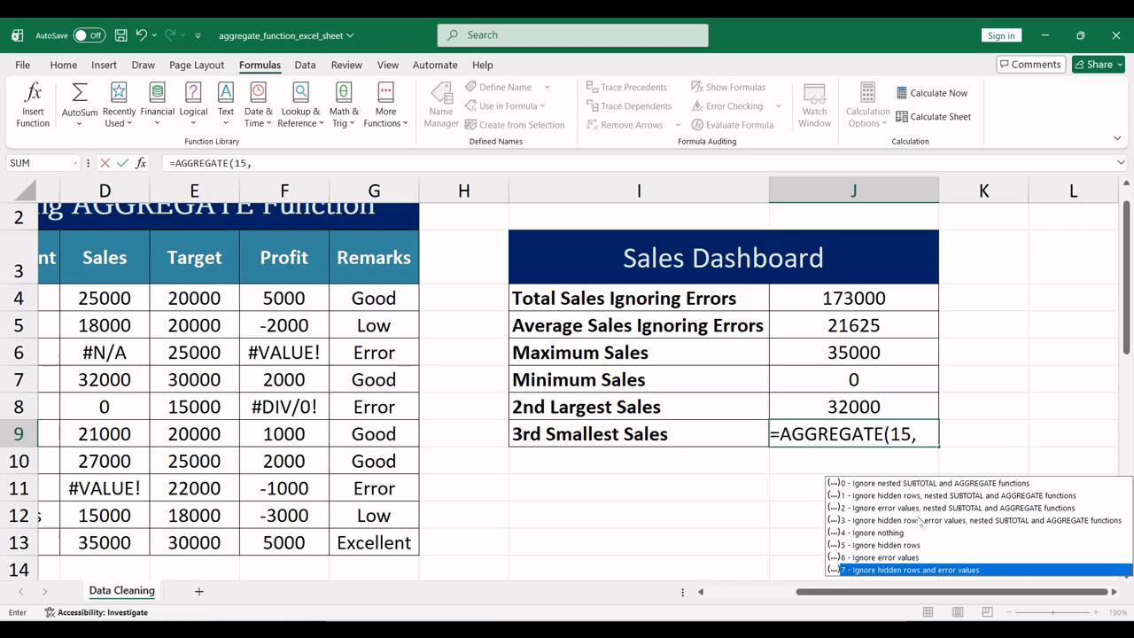
pyautogui.write('7,')
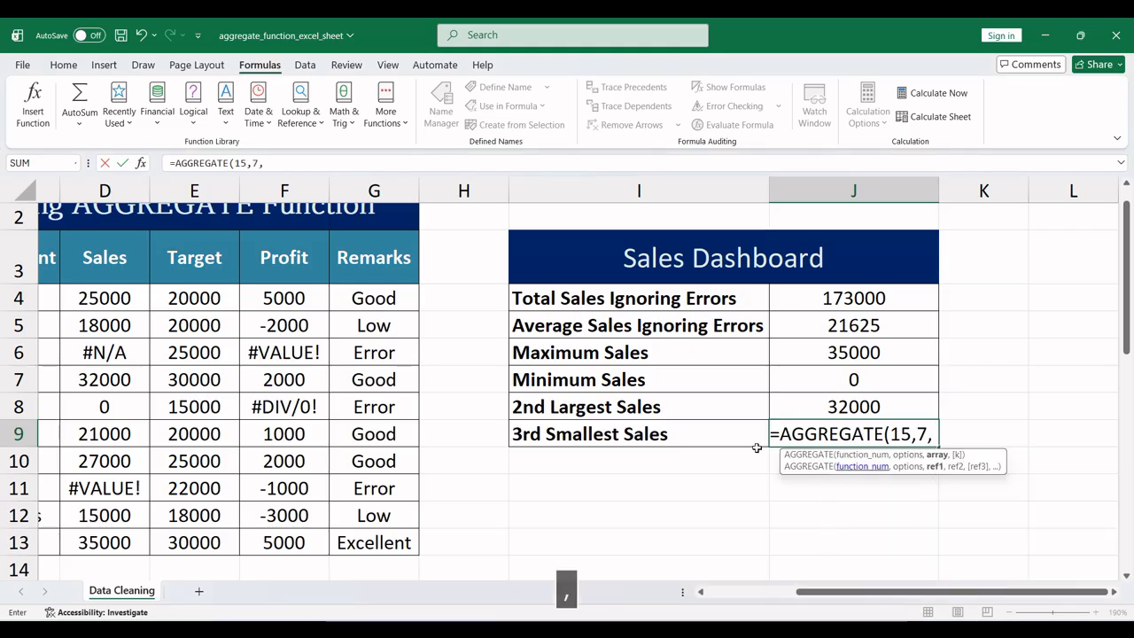
# Complete the J9 formula with the Sales range D4:D13 as the array and 3 as k
pyautogui.moveTo(100, 295); pyautogui.dragTo(89, 540)
pyautogui.write(',')
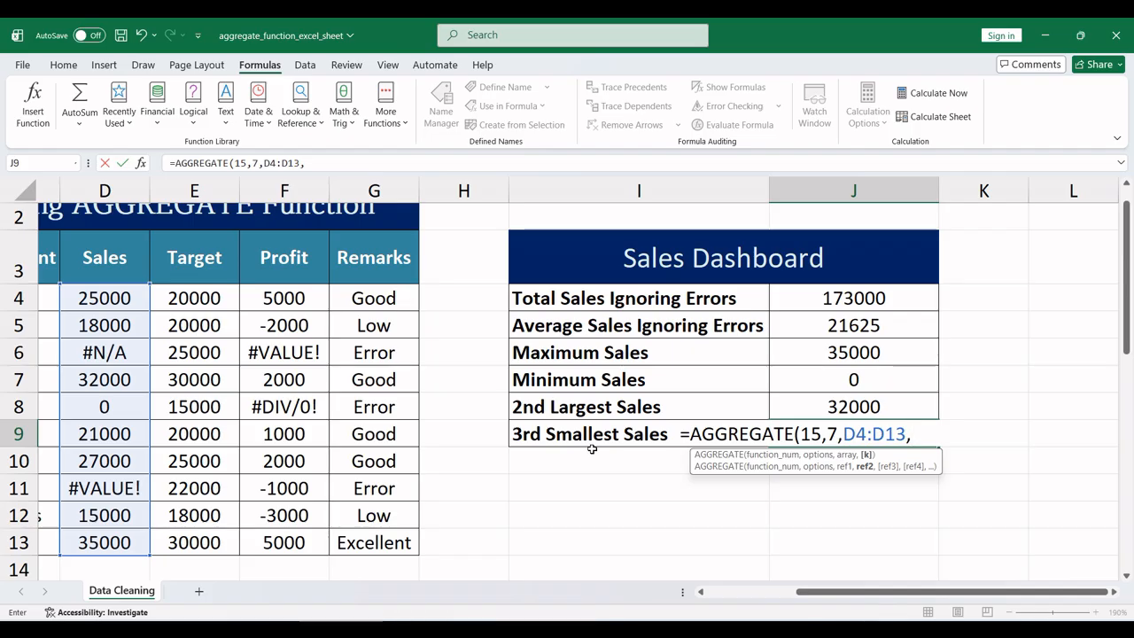
pyautogui.write('3)')
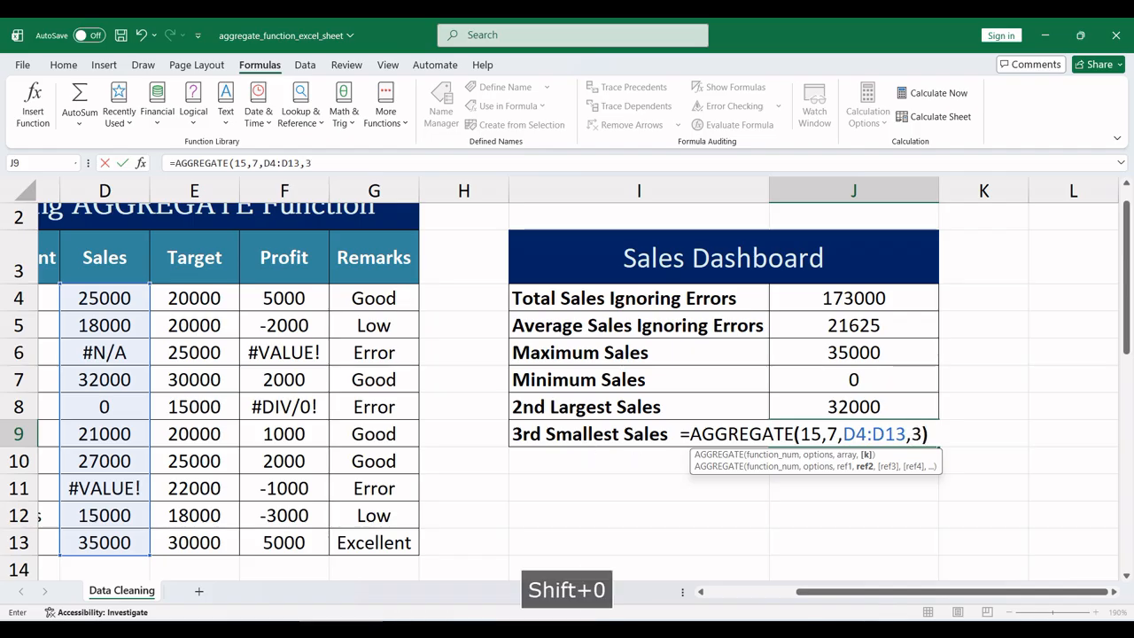
pyautogui.press('Return')
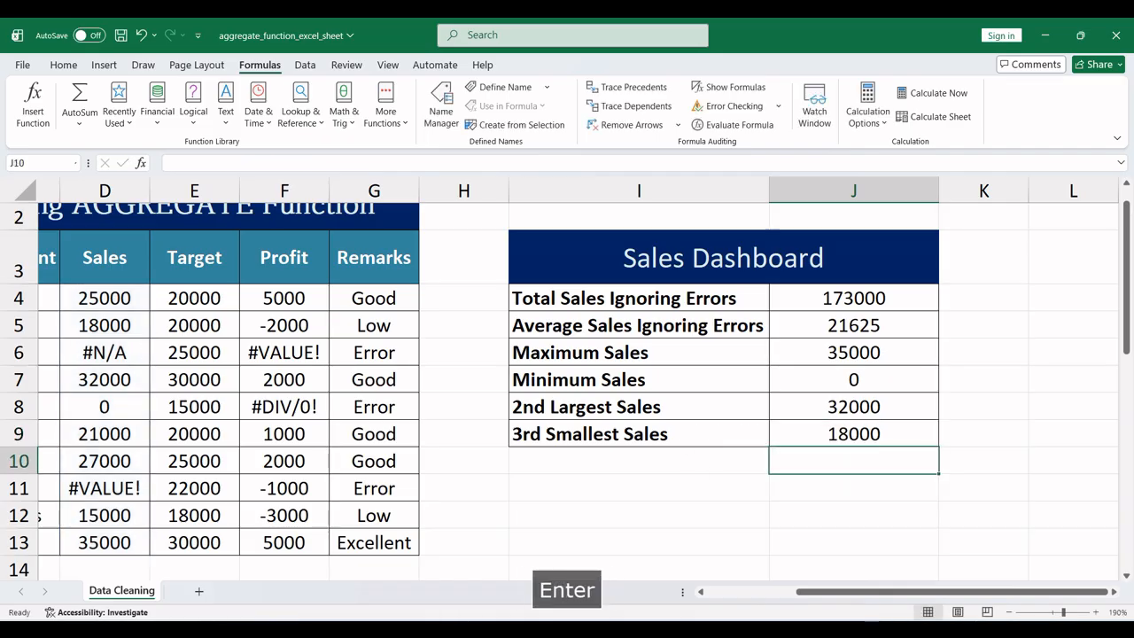
# Check the 3rd Smallest Sales formula in J9 against the values in the Sales column of the source table
pyautogui.click(889, 441)
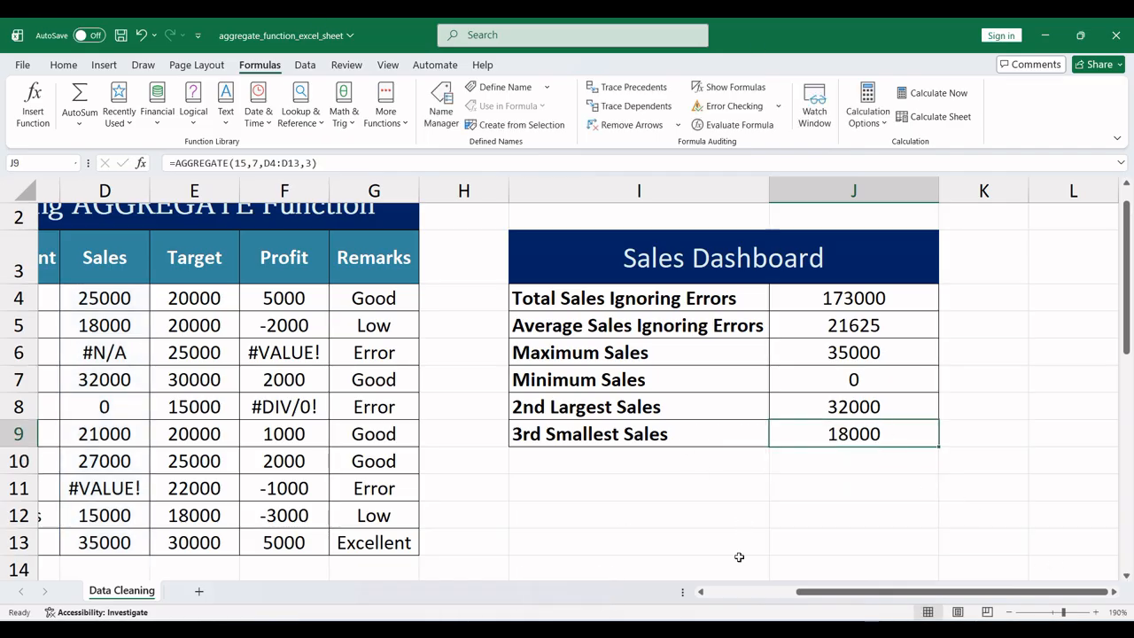
pyautogui.moveTo(874, 599); pyautogui.dragTo(759, 598)
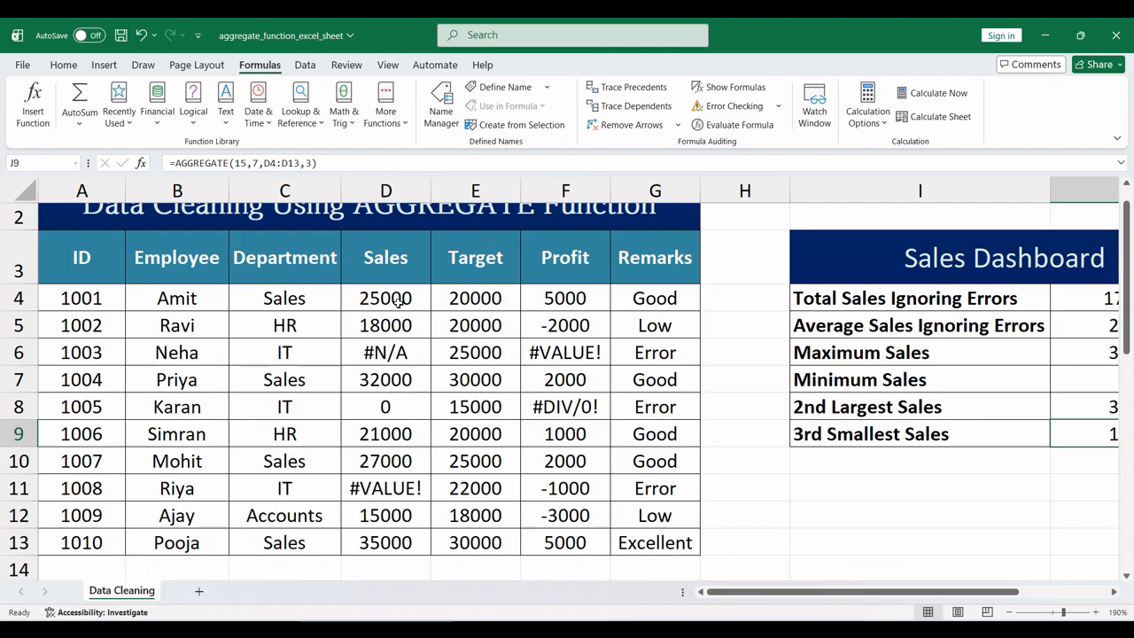
pyautogui.click(399, 299)
pyautogui.click(387, 330)
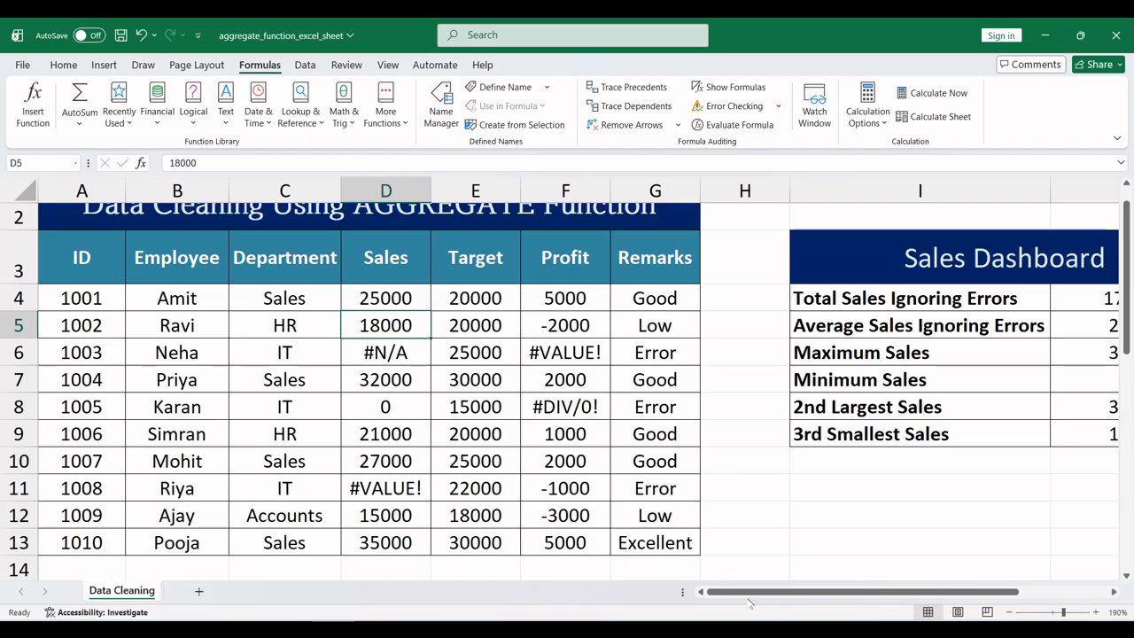
pyautogui.moveTo(744, 593)
pyautogui.mouseDown()
pyautogui.moveTo(833, 595)
pyautogui.moveTo(744, 598)
pyautogui.mouseUp()
pyautogui.scroll(1, 590, 509)
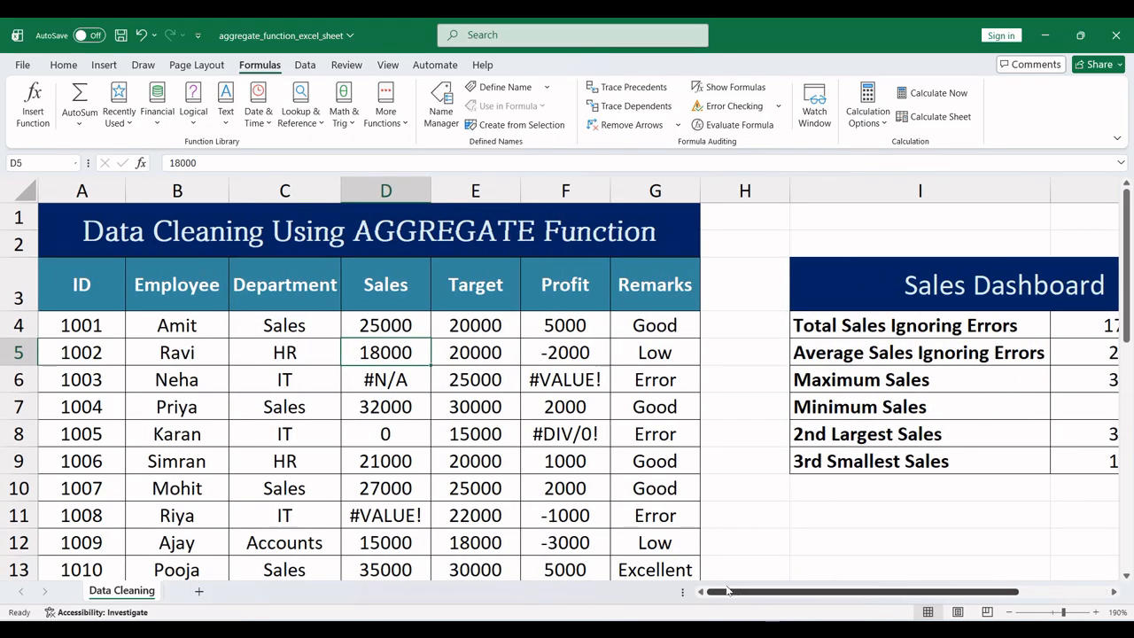
# Review the source table's values and errors, and the completed Sales Dashboard results in J4:J9
pyautogui.click(525, 479)
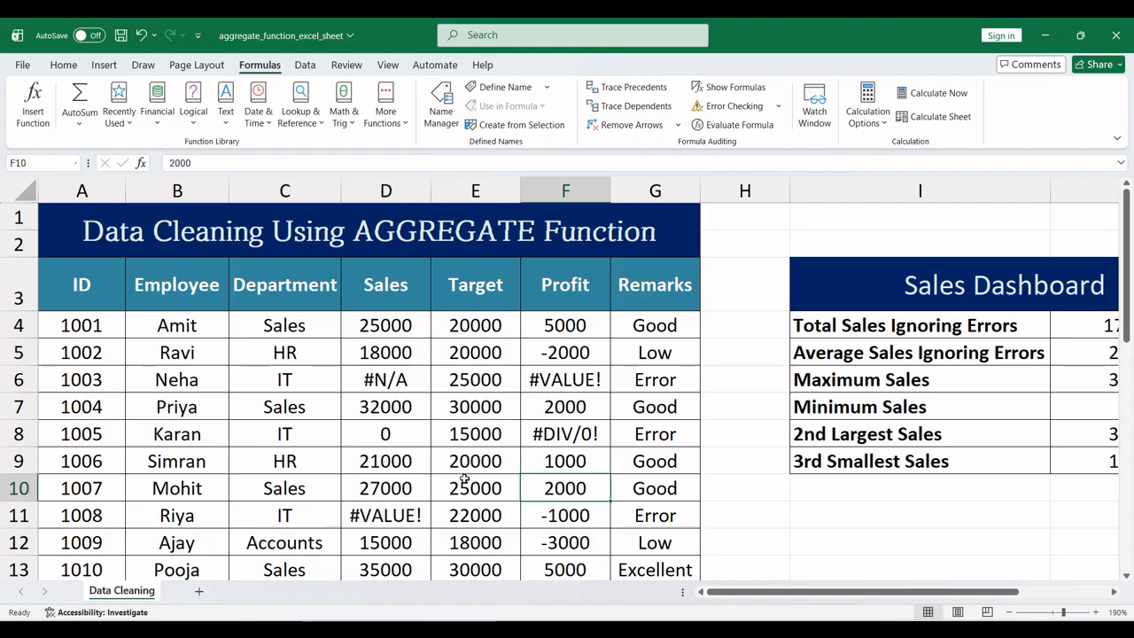
pyautogui.click(372, 386)
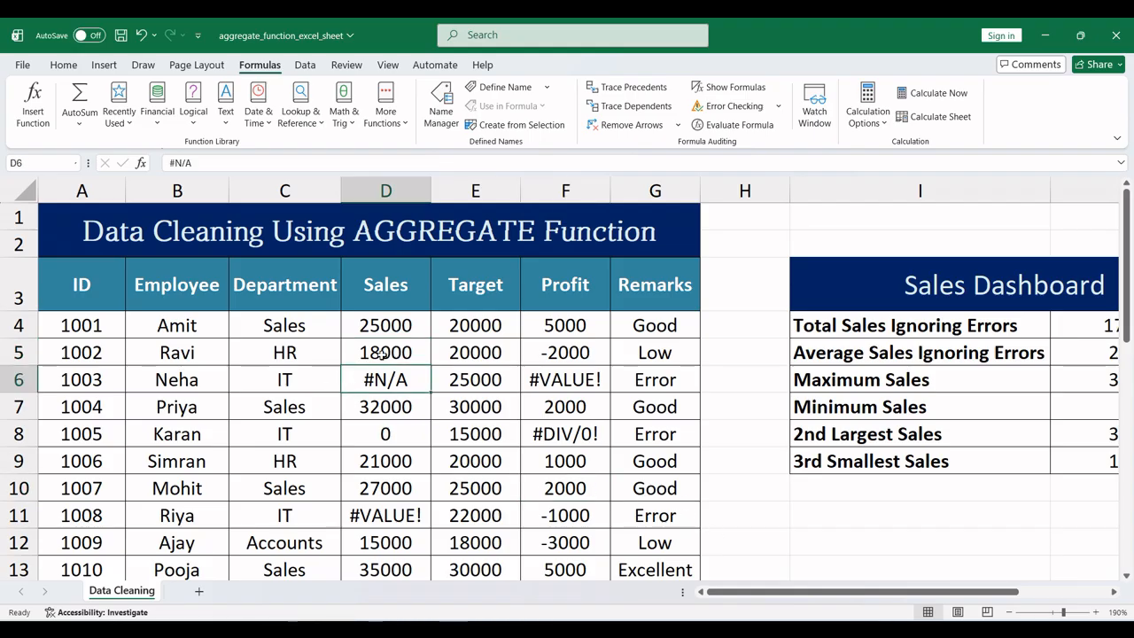
pyautogui.click(438, 435)
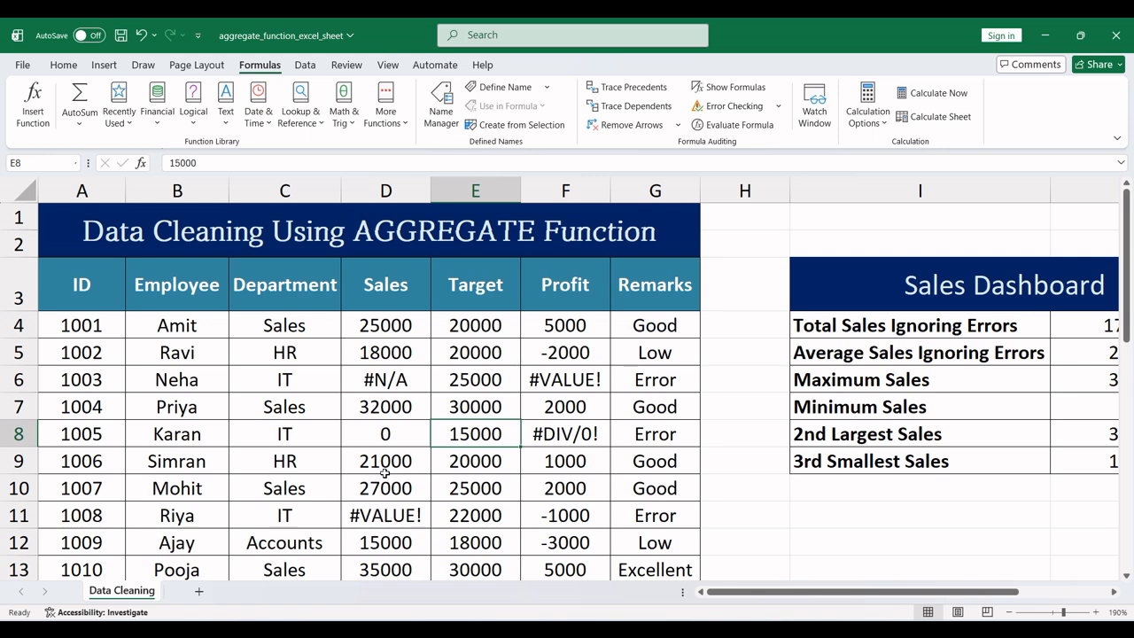
pyautogui.click(842, 513)
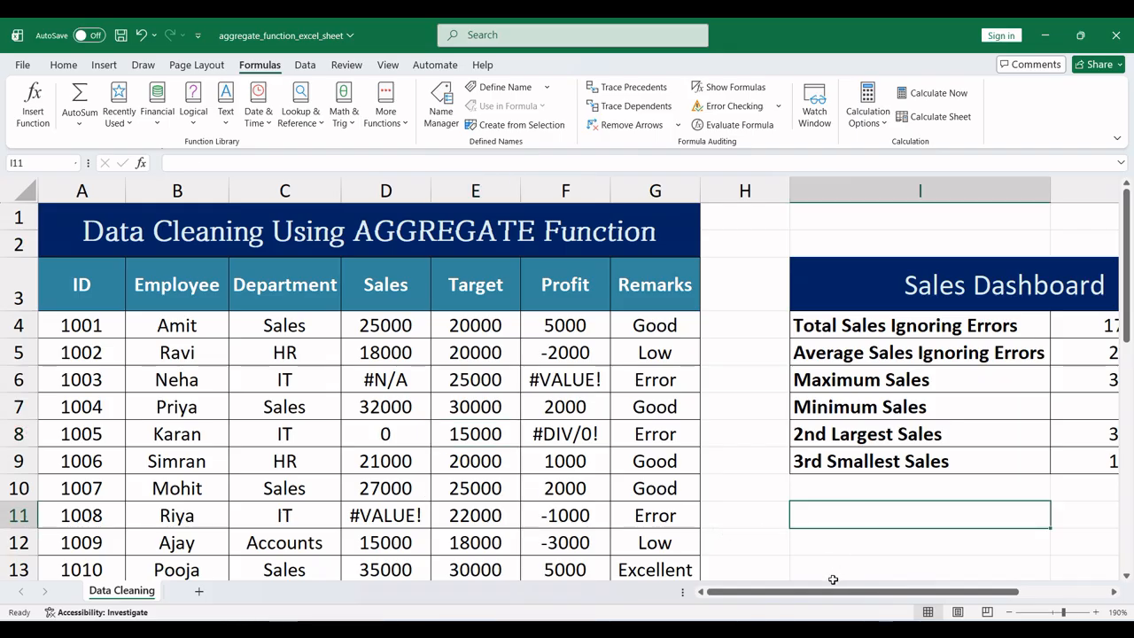
pyautogui.moveTo(829, 591); pyautogui.dragTo(883, 595)
pyautogui.click(872, 375)
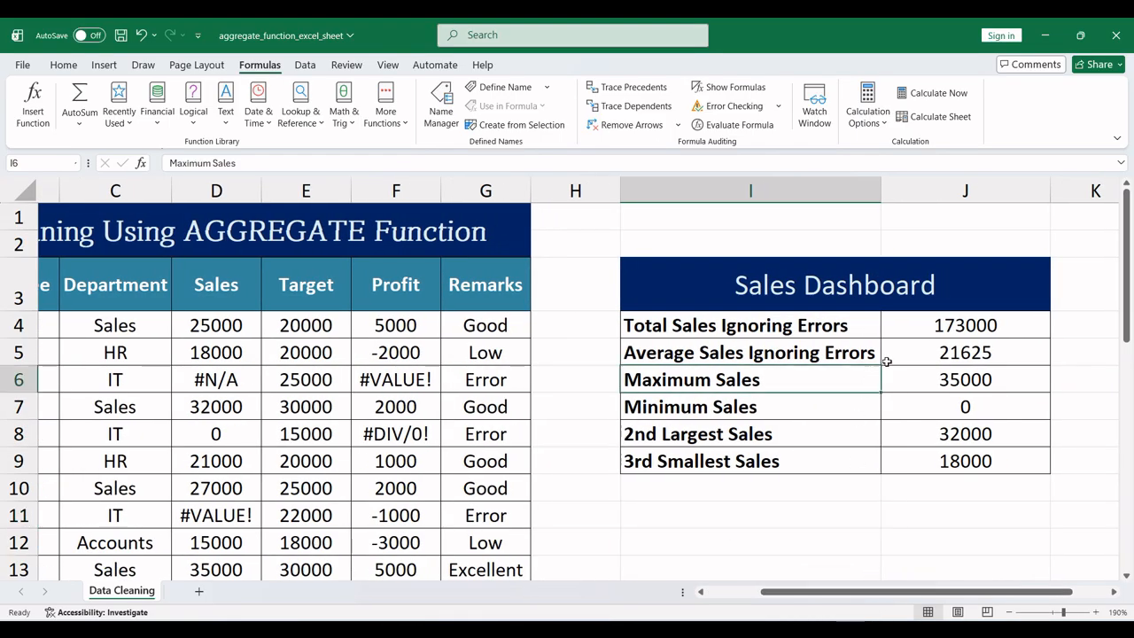
pyautogui.moveTo(916, 324); pyautogui.dragTo(931, 461)
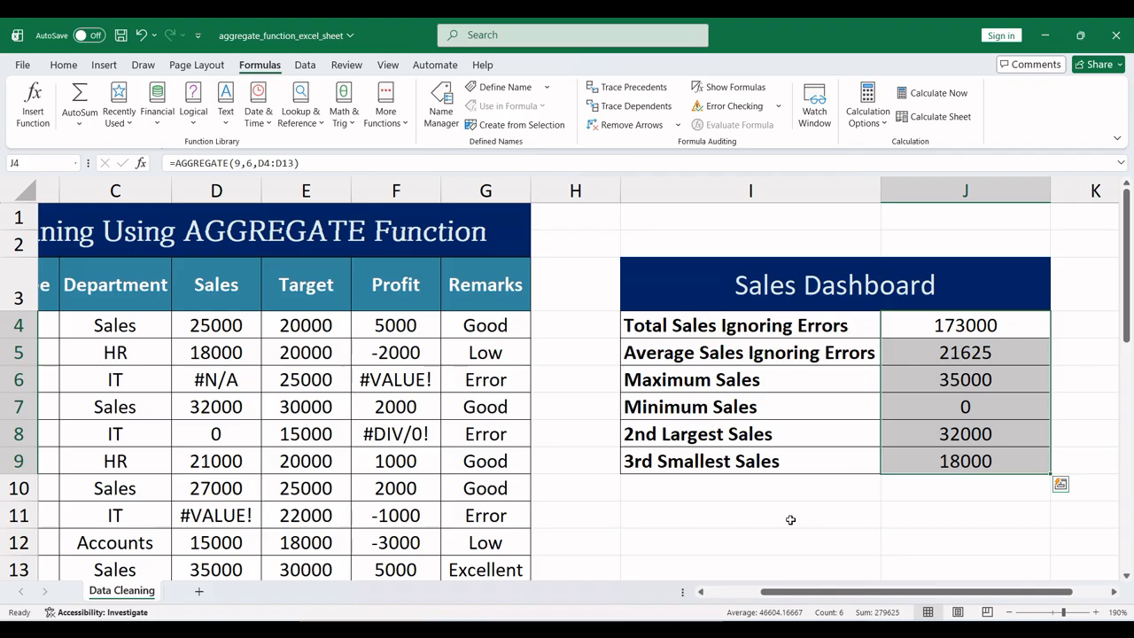
pyautogui.click(787, 518)
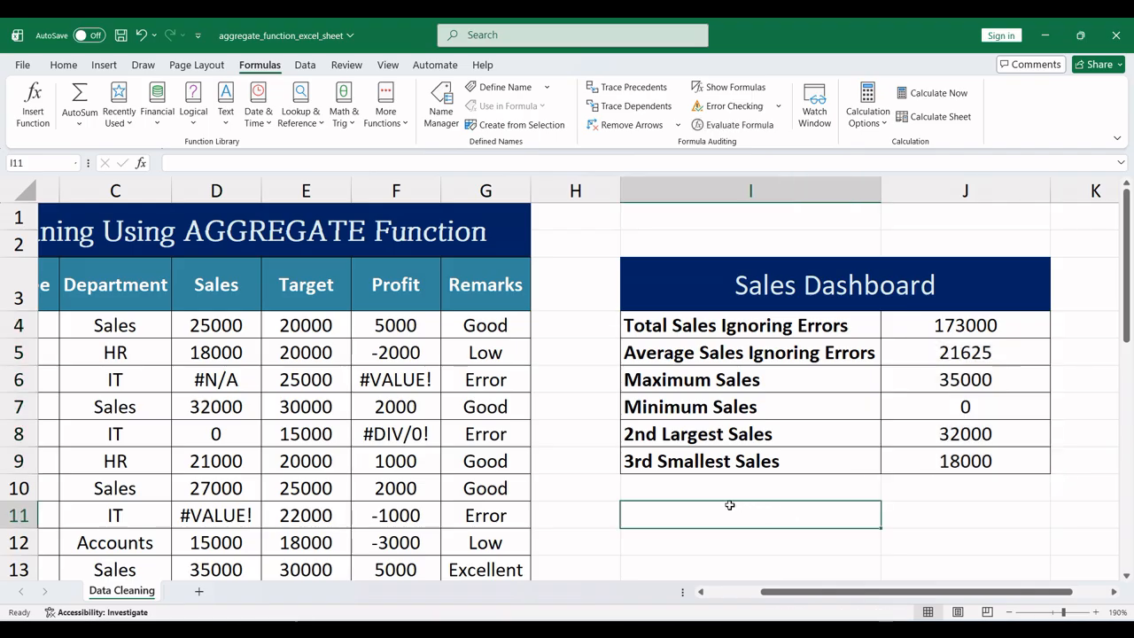